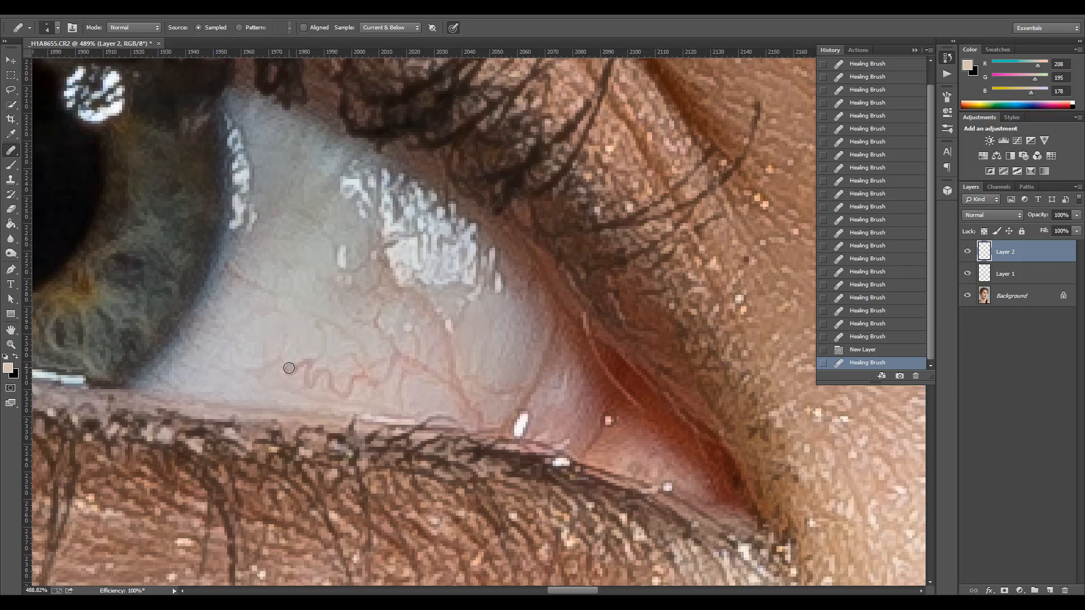
- Heal the start of the winding red vein in the lower eye white with the Healing Brush on Layer 2
left_click_drag(288, 368, 306, 363)
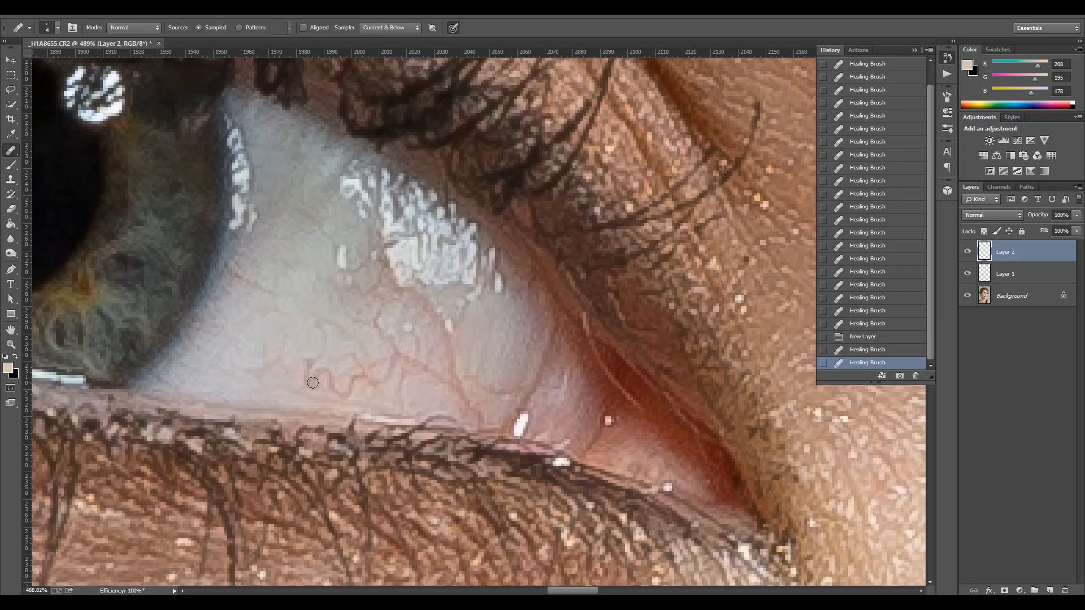
left_click(309, 353)
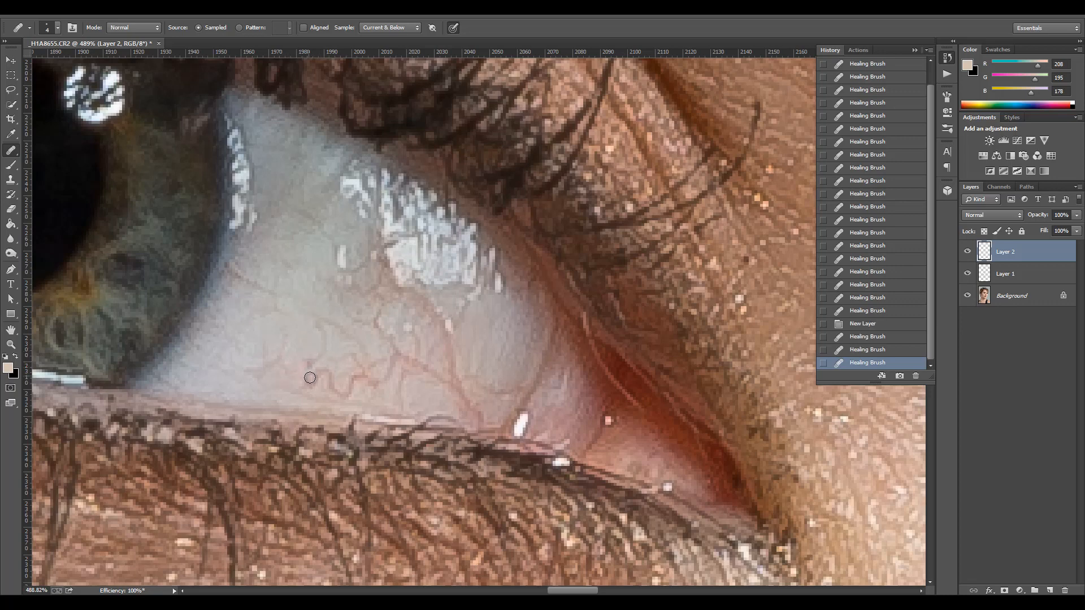
left_click(284, 220)
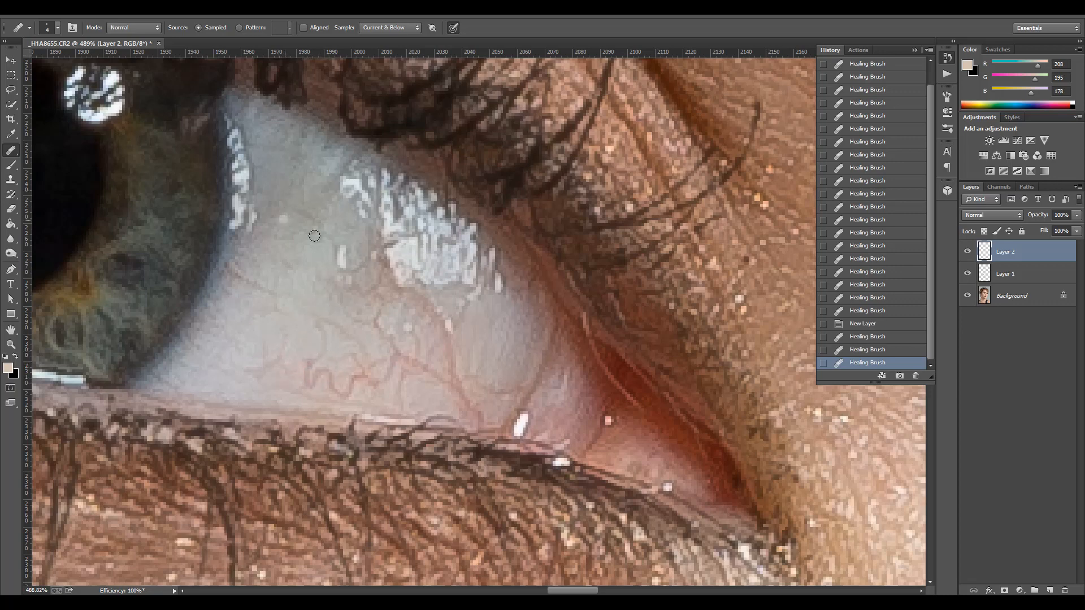
- Switch the Healing Brush mode to Lighten and retouch the winding red vein in the eye white above the lower lid
left_click(158, 31)
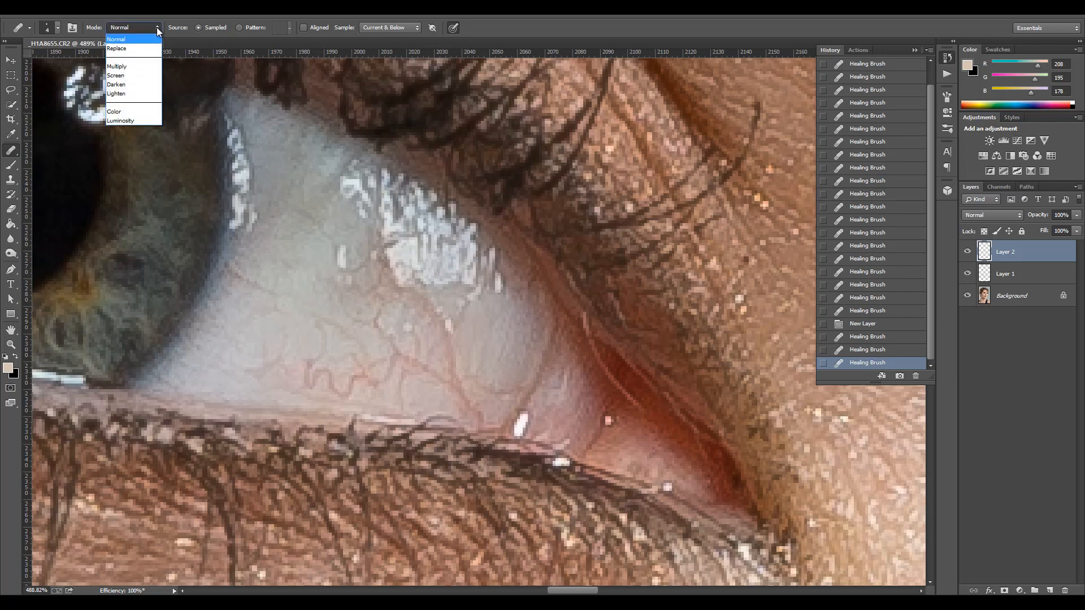
left_click(131, 93)
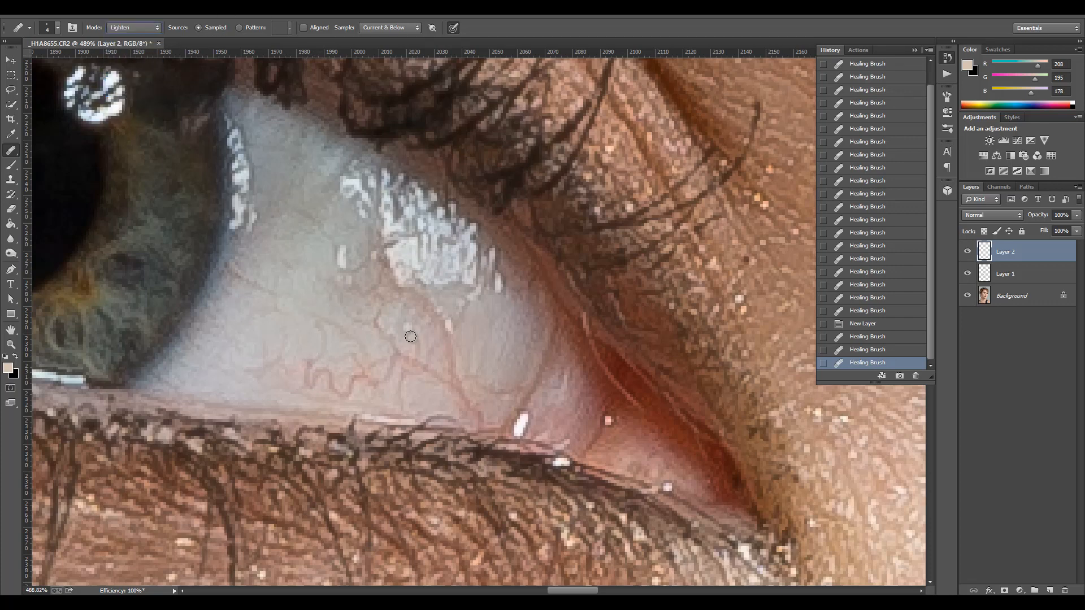
left_click(336, 350, "alt")
mouse_move(311, 361)
left_mouse_down()
mouse_move(311, 375)
mouse_move(322, 375)
left_mouse_up()
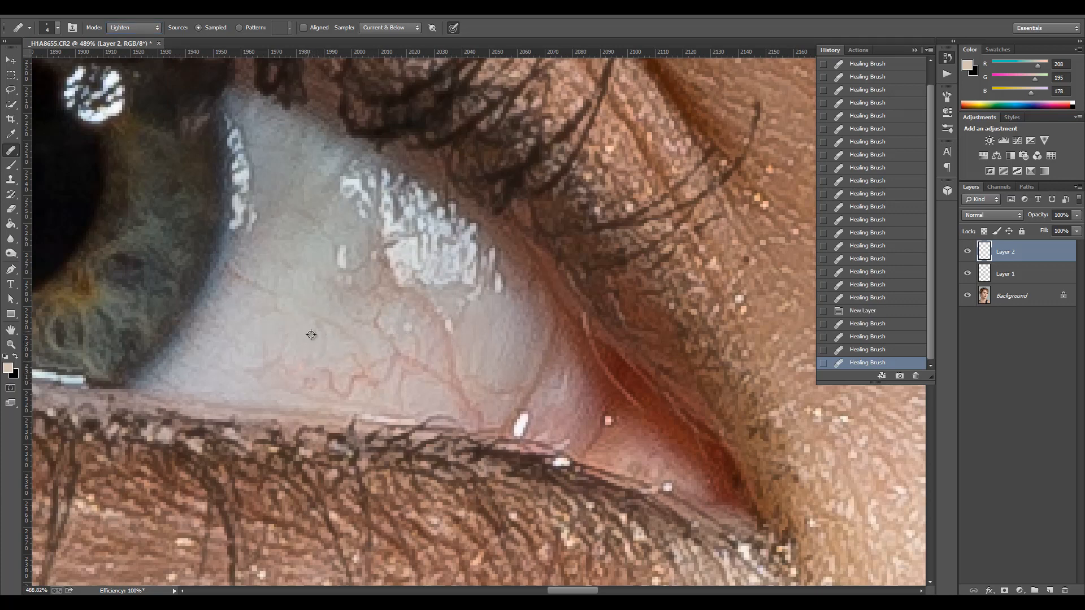
left_click(363, 371)
left_click(364, 378)
left_click(355, 385)
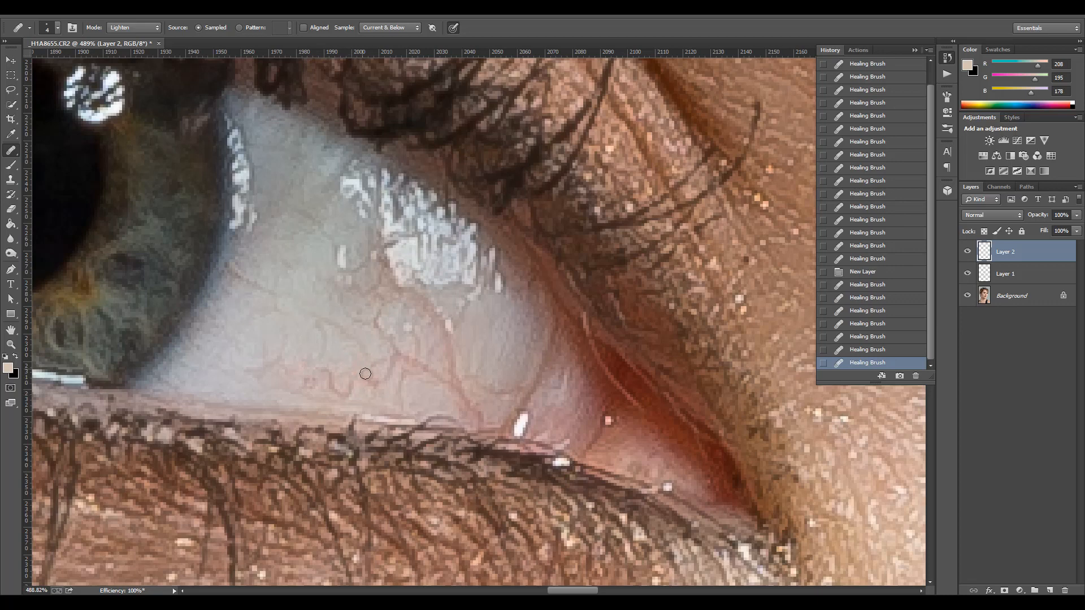
left_click(344, 351, "alt")
mouse_move(349, 379)
left_mouse_down()
mouse_move(349, 393)
mouse_move(335, 392)
left_mouse_up()
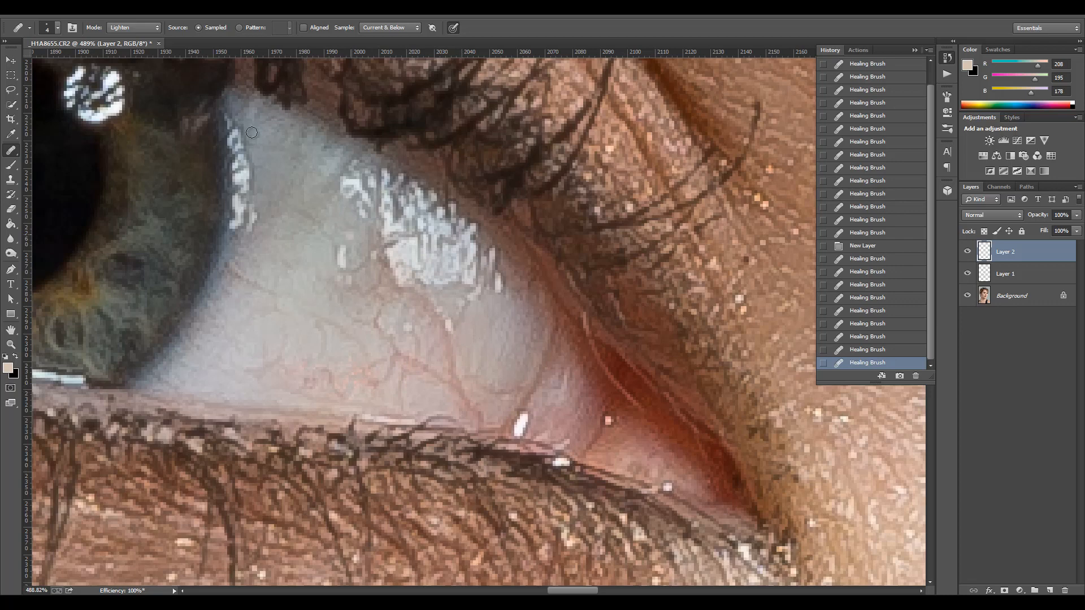
- Return the Healing Brush mode to Normal and remove the long vein running down toward the lower lid near the inner corner
left_click(134, 27)
left_click(121, 30)
left_click(454, 355)
left_click(456, 356)
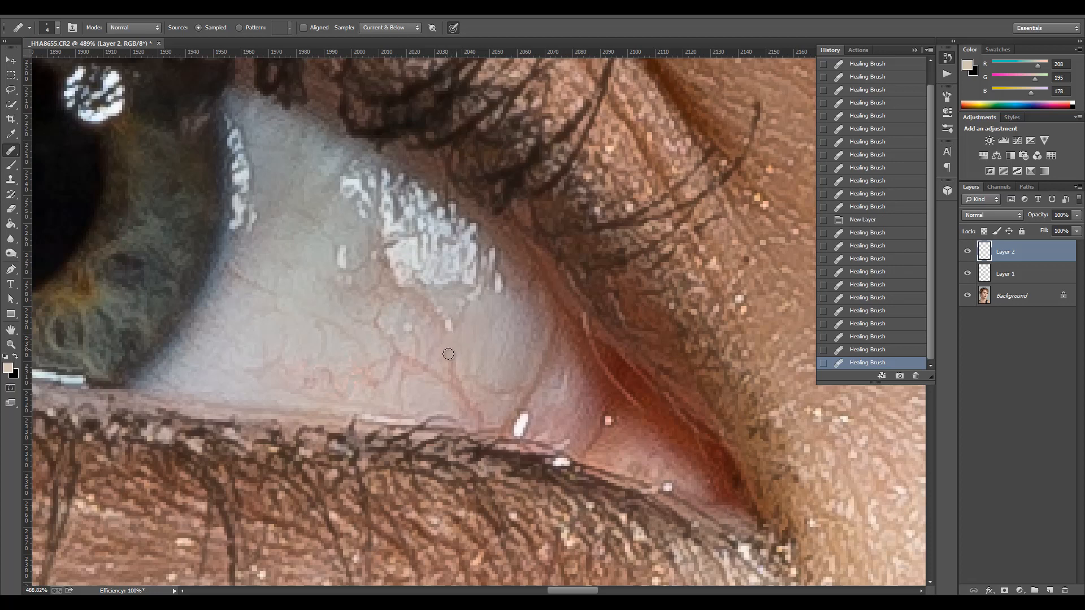
left_click(457, 370)
left_click(454, 373)
left_click(455, 376)
left_click(458, 384)
left_click(462, 392)
left_click(467, 401)
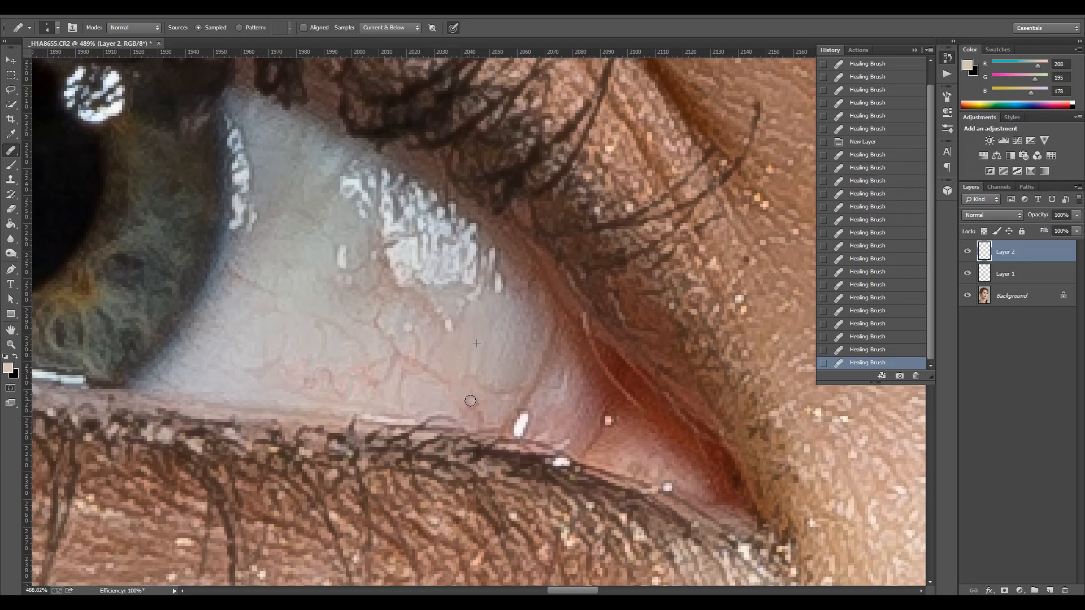
left_click(479, 417)
left_click(494, 392)
left_click(497, 390)
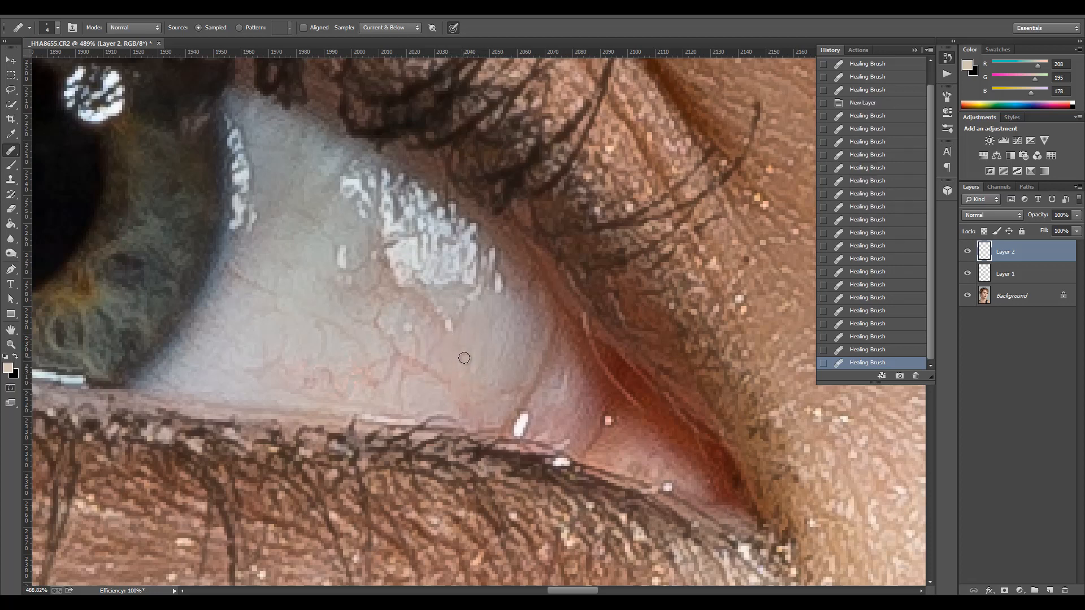
- Heal the remaining fine veins in the middle of the eye white, below and beside the bright reflection
left_click(435, 371)
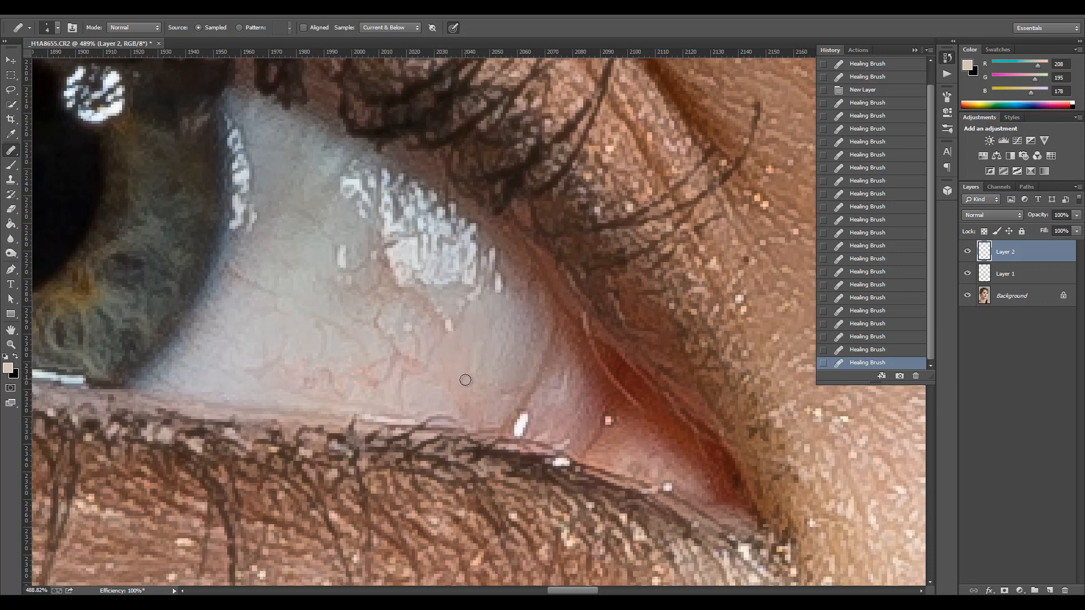
left_click(398, 321)
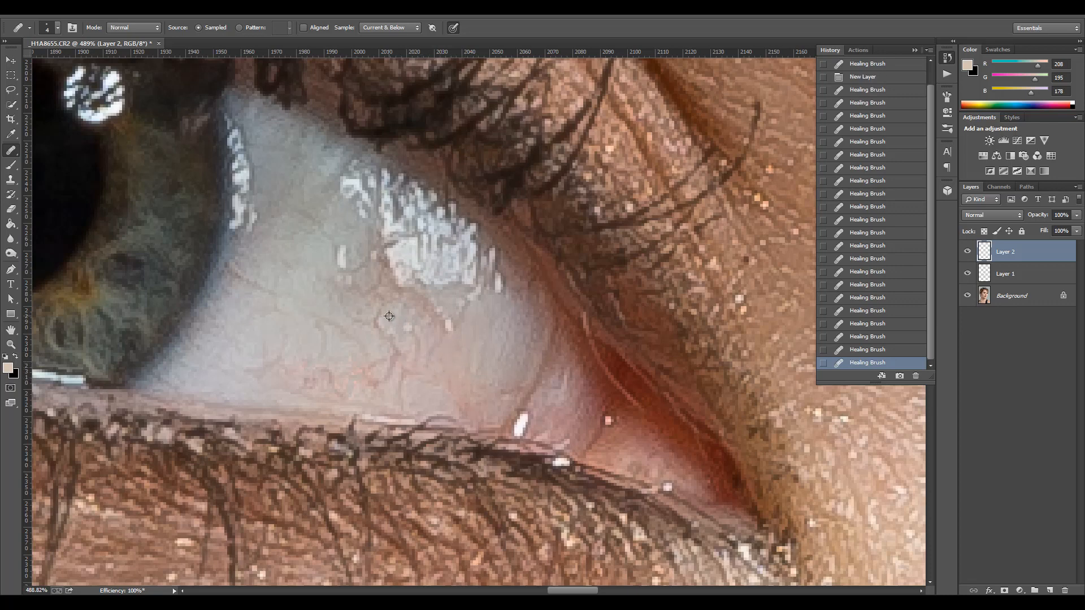
left_click(383, 314)
left_click(376, 322)
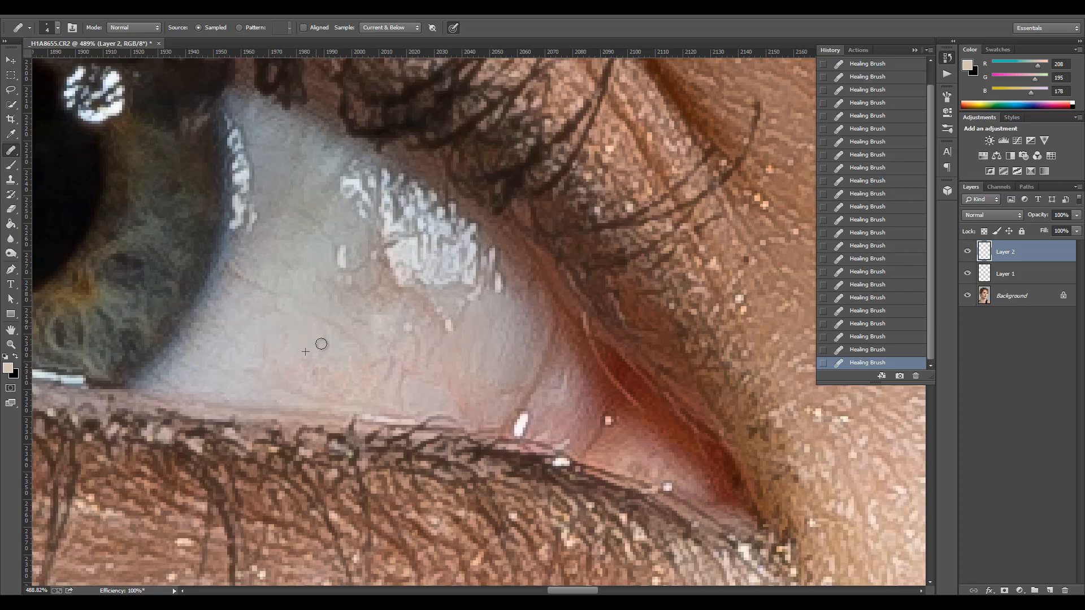
left_click(347, 306, "alt")
left_click_drag(364, 289, 388, 287)
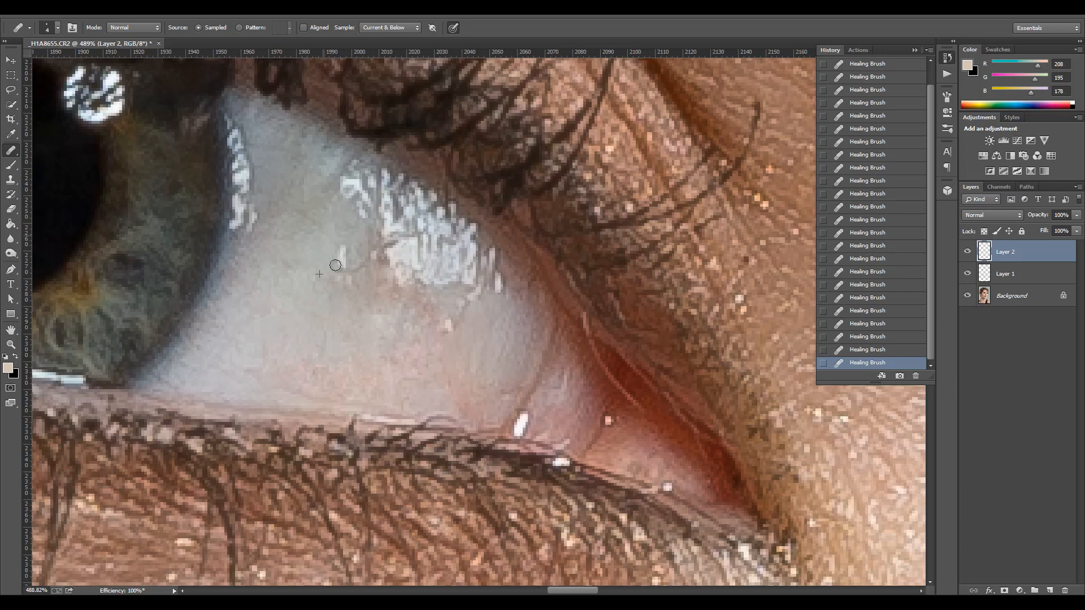
- Clean up the leftover redness in the eye white between the reflection and the lower lid with the Healing Brush
scroll(414, 325, "up", 3)
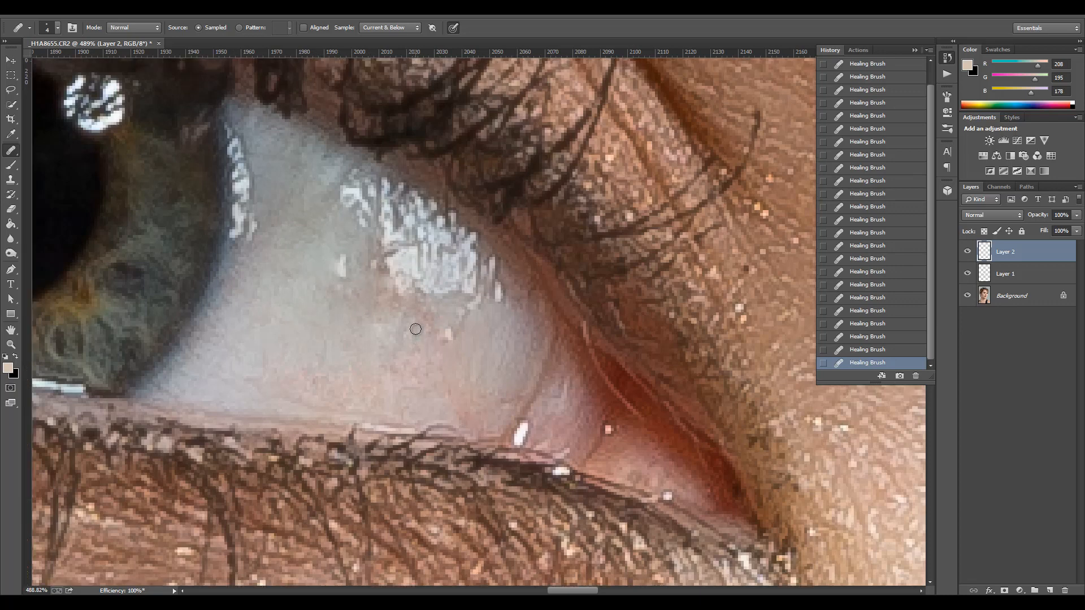
scroll(415, 328, "down", 5)
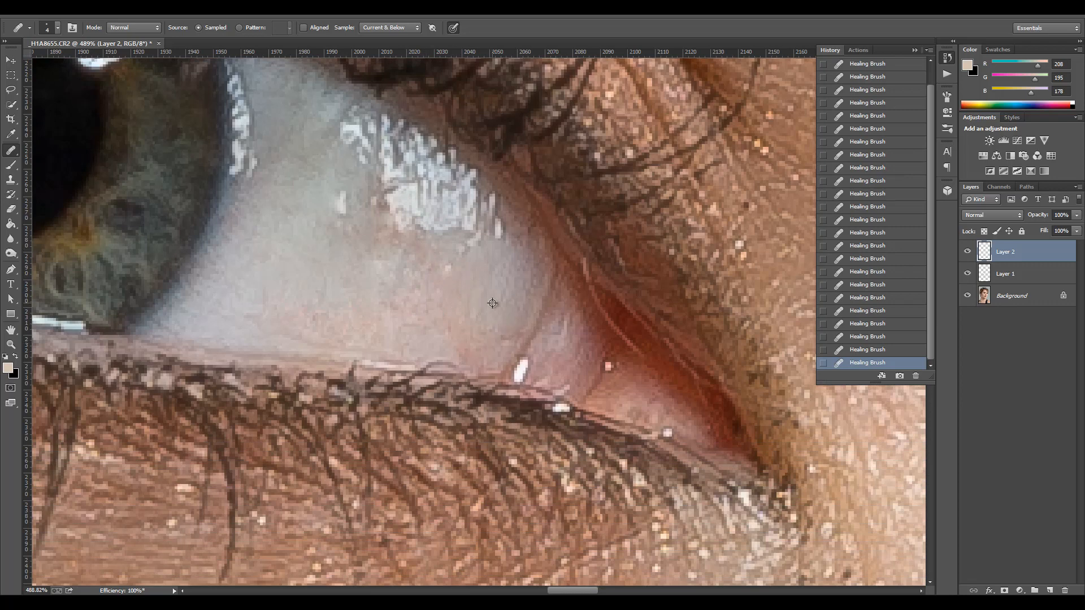
left_click(418, 313)
left_click(426, 335)
left_click(399, 308)
left_click(430, 301)
- Heal the red veins in the white of the other eye, sampling from clean areas beside them
left_click_drag(383, 264, 271, 238)
left_click_drag(684, 254, 187, 226)
left_click_drag(514, 254, 141, 249)
left_click_drag(791, 226, 188, 192)
left_click_drag(466, 166, 269, 277)
mouse_move(555, 216)
left_mouse_down()
mouse_move(460, 237)
mouse_move(416, 205)
left_mouse_up()
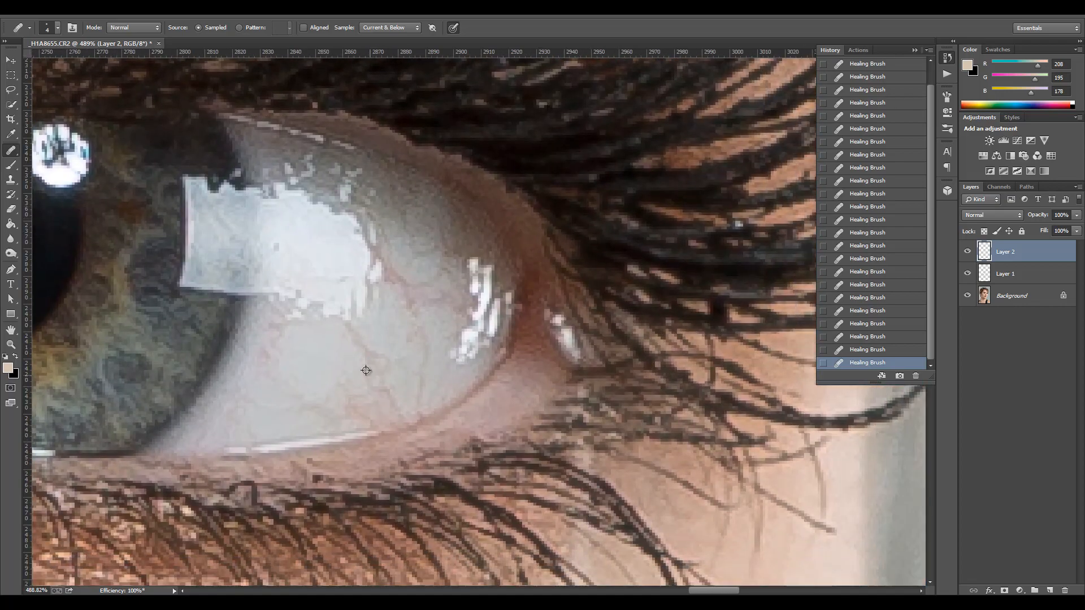
left_click(342, 348, "alt")
left_click_drag(345, 330, 366, 356)
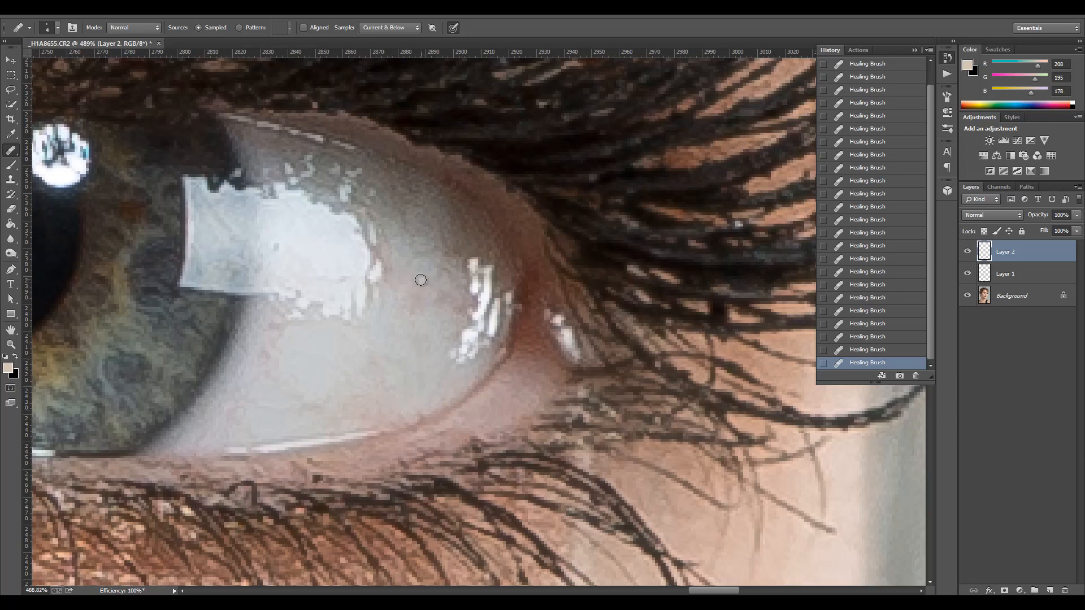
- Reduce Layer 2's fill to 66% to soften the vein retouching
left_click(1077, 232)
mouse_move(1074, 245)
left_mouse_down()
mouse_move(1031, 245)
mouse_move(1080, 245)
left_mouse_up()
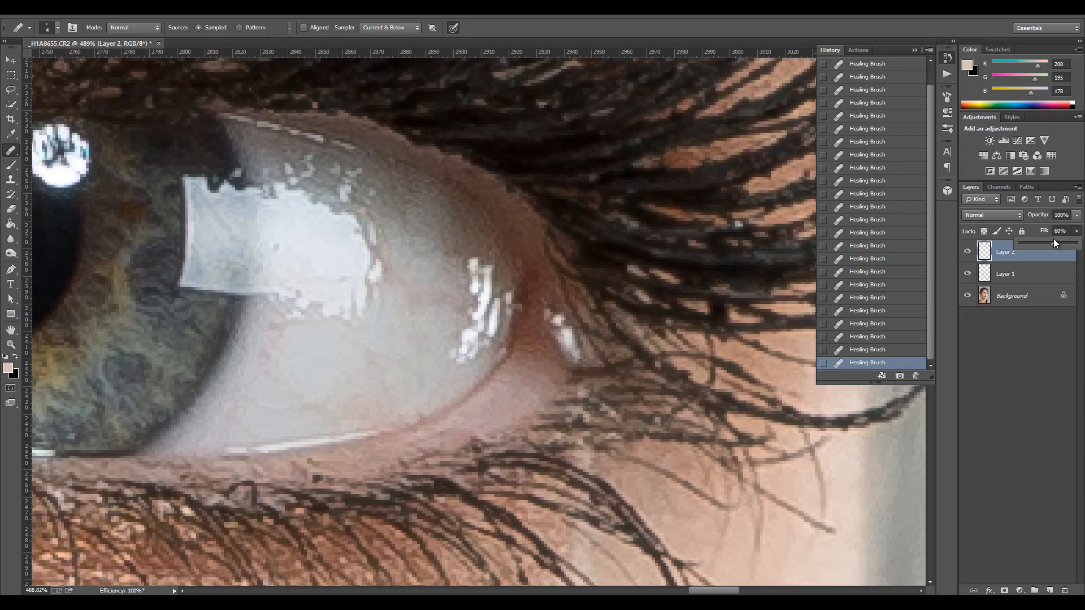
left_click_drag(1054, 243, 1053, 244)
- Go back to the first eye and set Layer 2's fill to 67%
left_click_drag(511, 293, 806, 298)
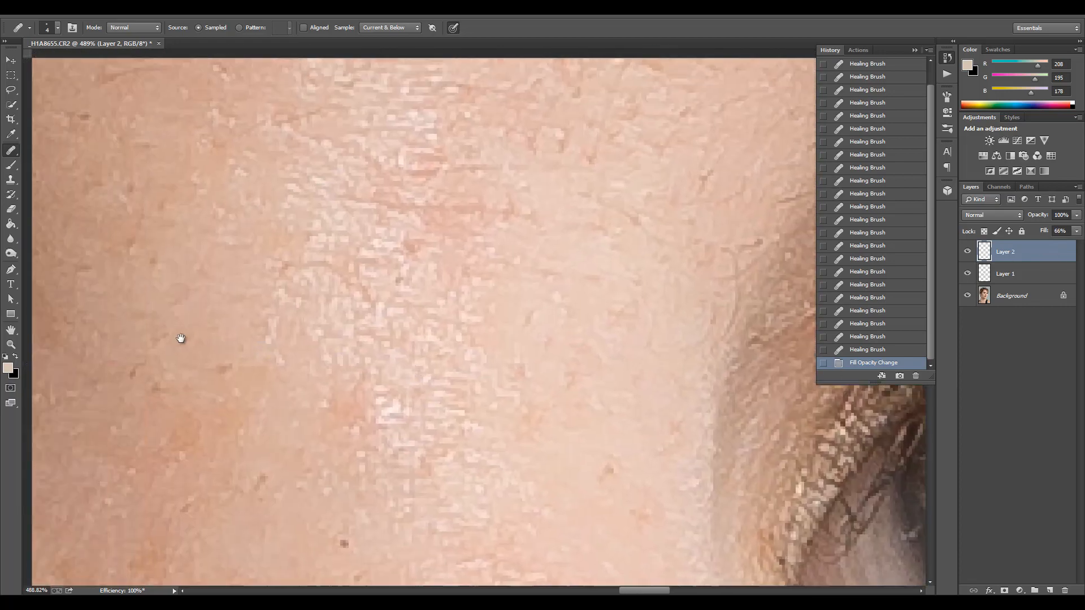
left_click_drag(181, 339, 555, 87)
left_click_drag(488, 212, 564, 532)
left_click_drag(461, 394, 534, 405)
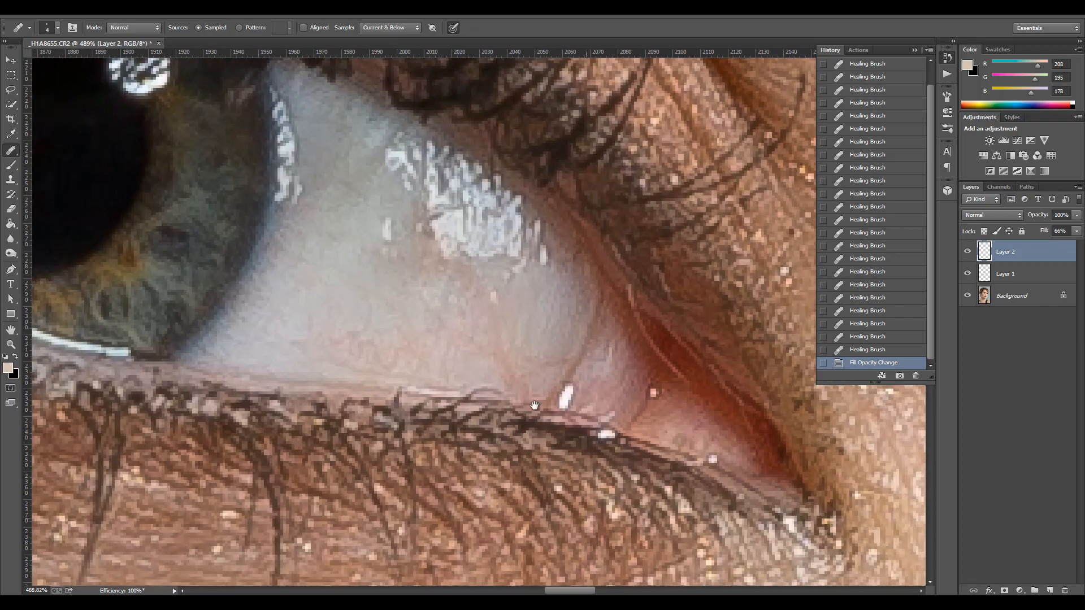
left_click(1076, 231)
mouse_move(1059, 244)
left_mouse_down()
mouse_move(1033, 244)
mouse_move(1064, 245)
left_mouse_up()
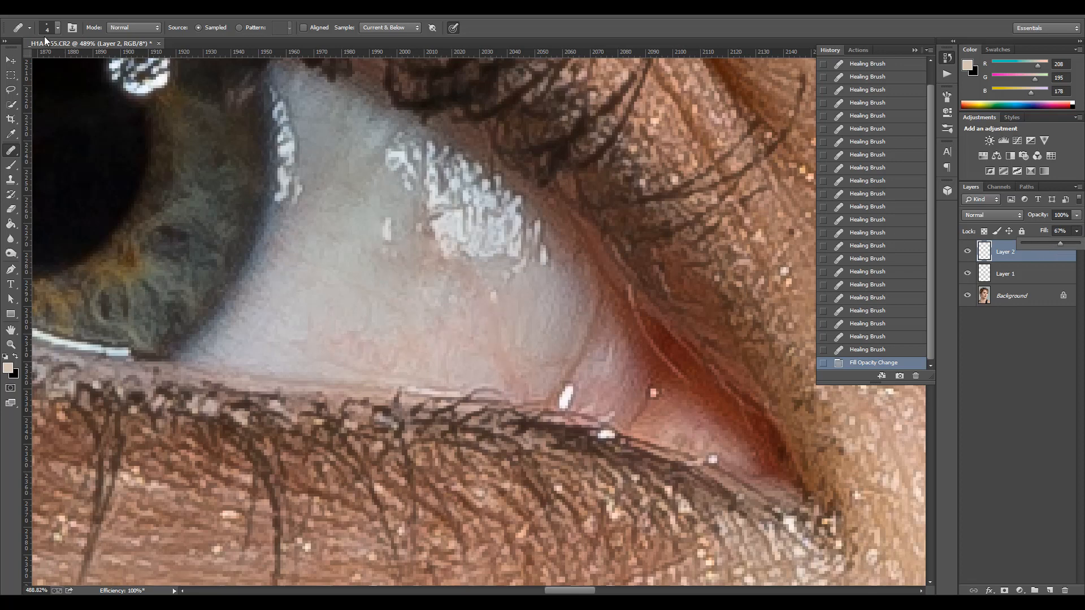
- Set Layer 2's fill to 77% while viewing both eyes, and check the retouched eye whites
left_click(11, 60)
scroll(504, 255, "down", 4)
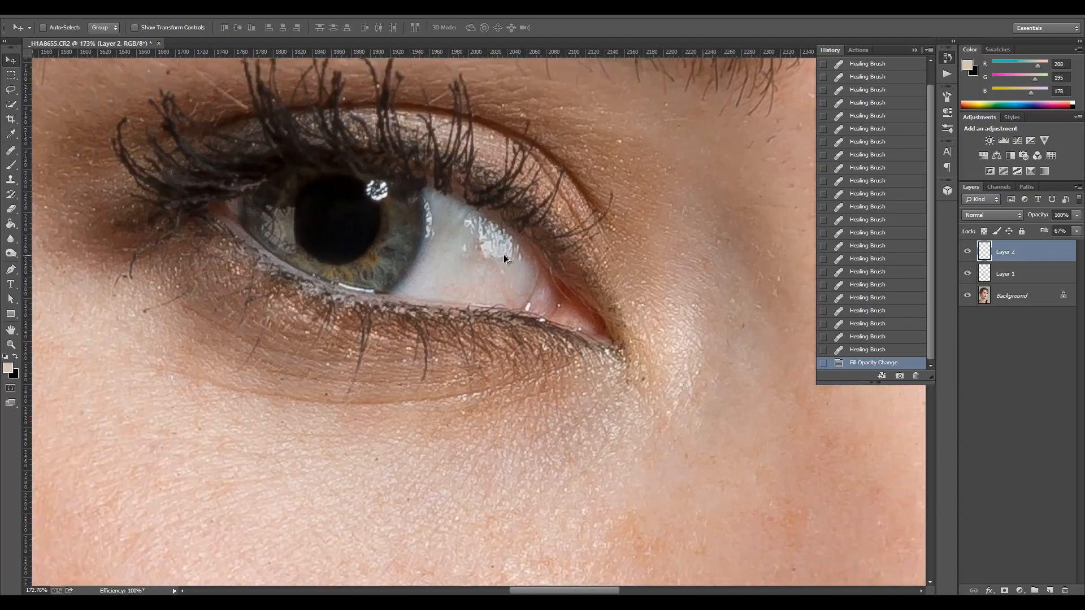
scroll(504, 255, "down", 3)
scroll(612, 267, "up", 1)
scroll(612, 268, "down", 1)
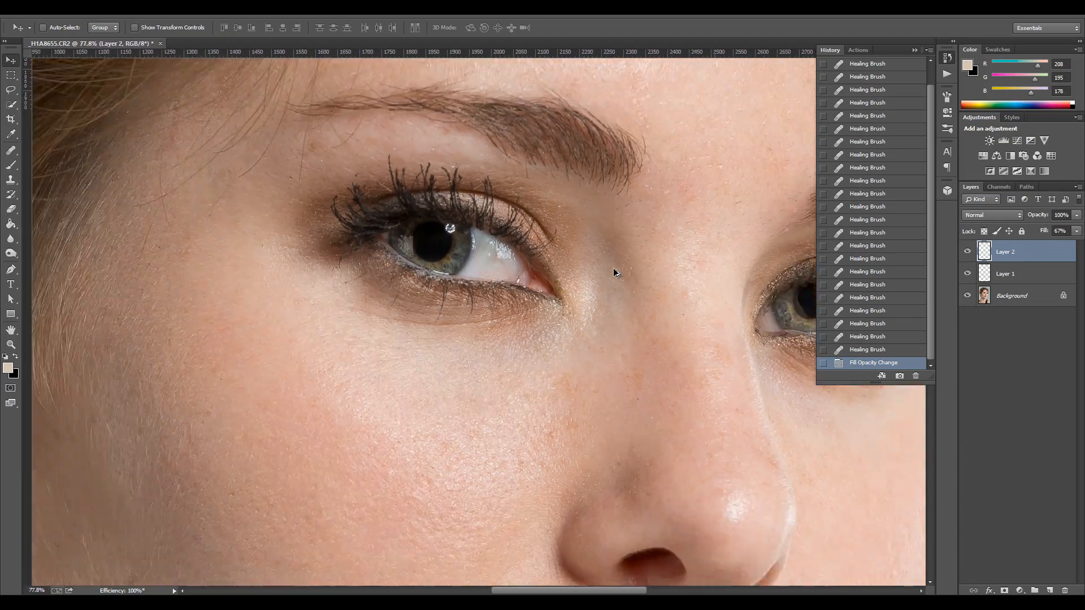
left_click_drag(584, 284, 431, 235)
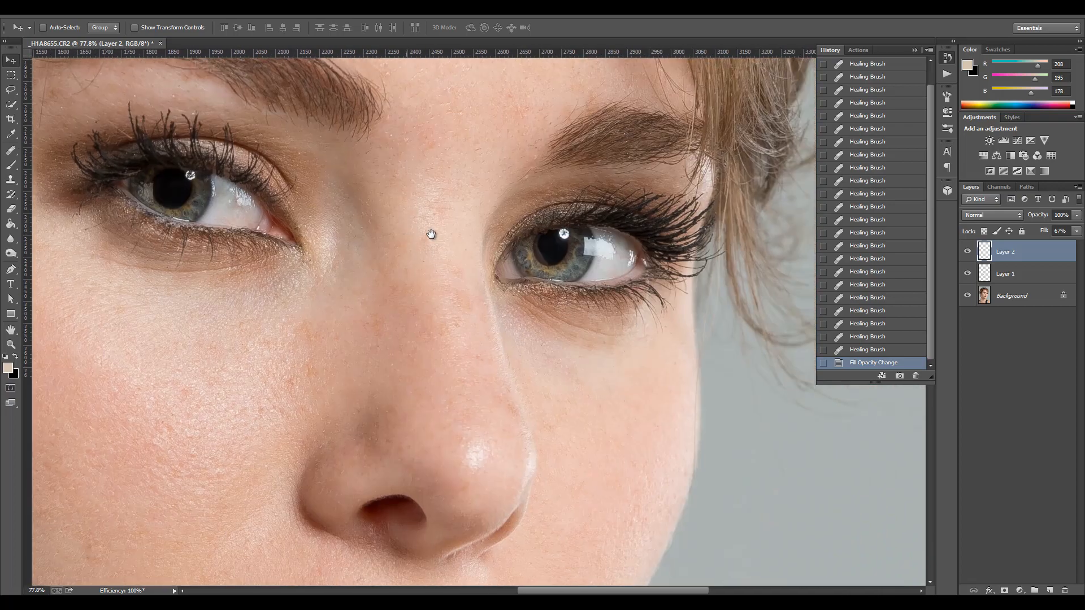
left_click(1076, 231)
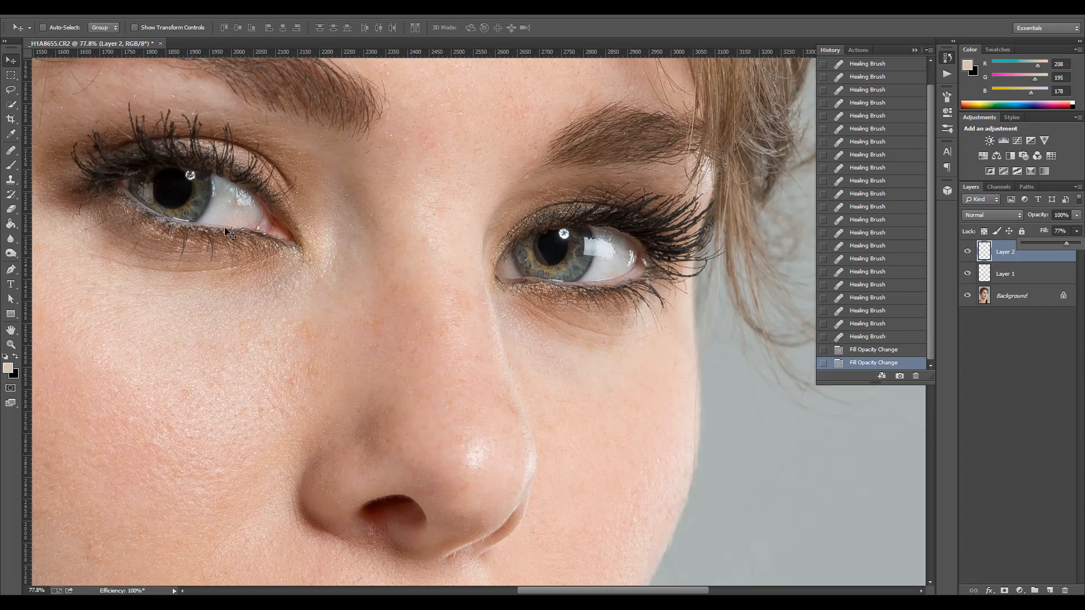
left_click(260, 211)
scroll(273, 210, "up", 5)
scroll(272, 210, "down", 4)
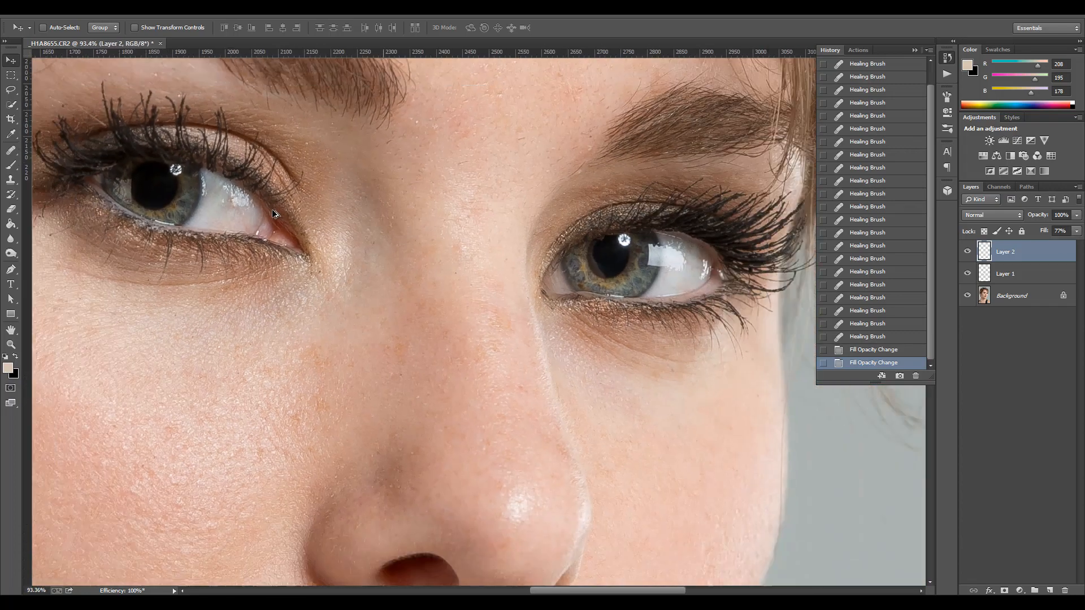
left_click_drag(280, 167, 328, 281)
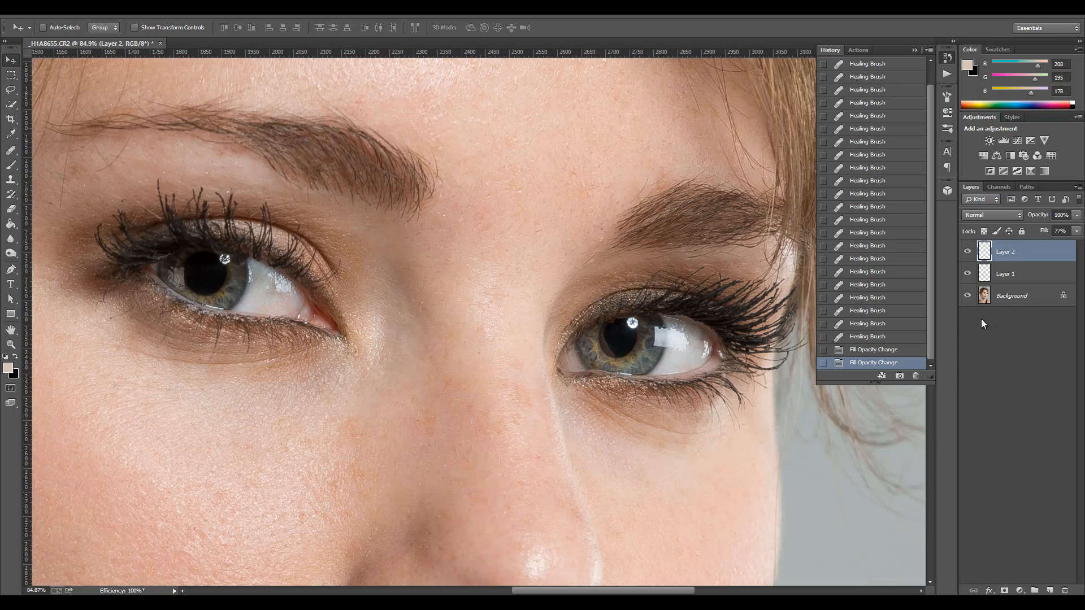
- Stamp all visible layers into a new layer at the top of the layer stack
key("ctrl+shift+alt+e")
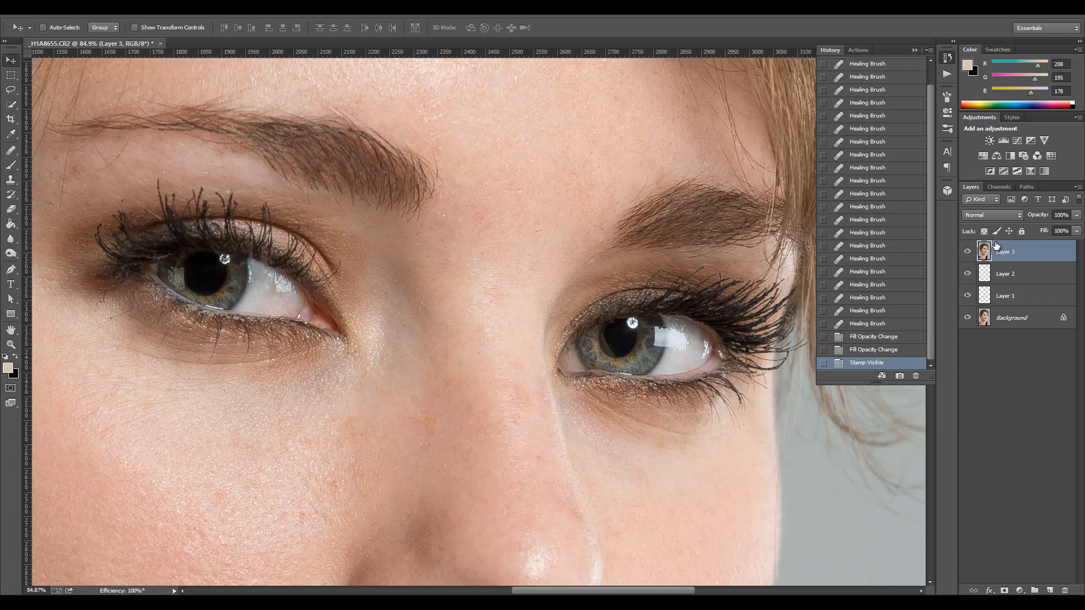
left_click(178, 14)
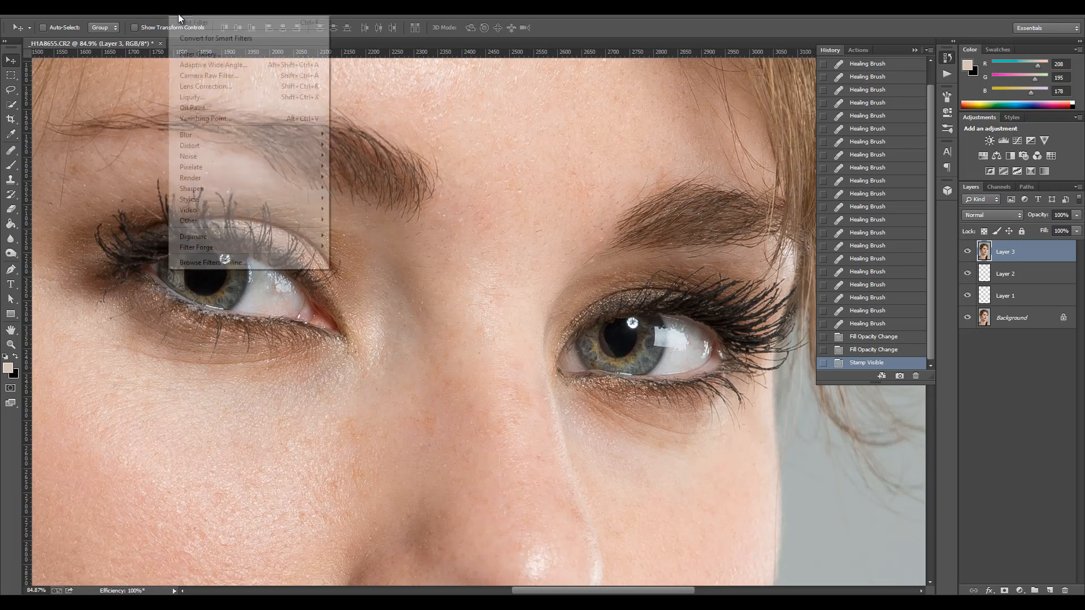
mouse_move(271, 149)
left_click(1007, 216)
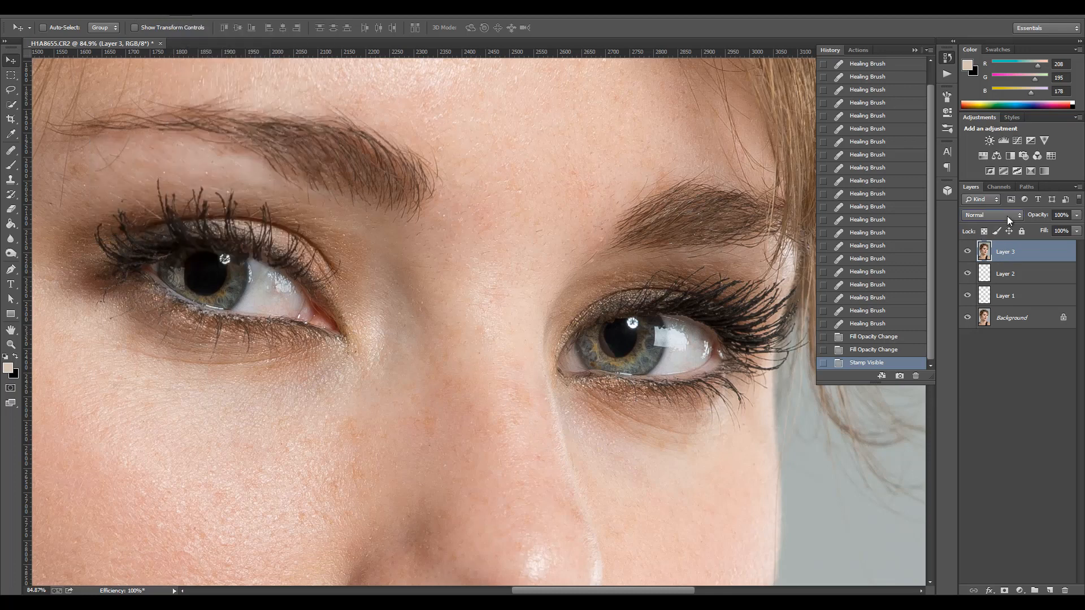
- Set Layer 3's blend mode to Screen and hide its effect with an inverted, black layer mask
left_click(1006, 215)
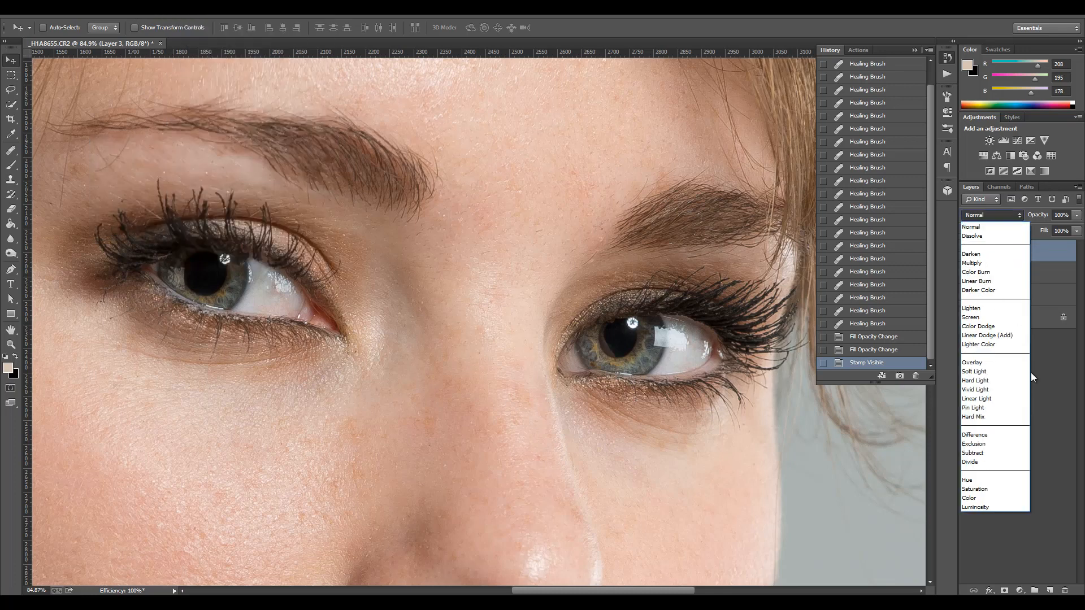
left_click(1005, 318)
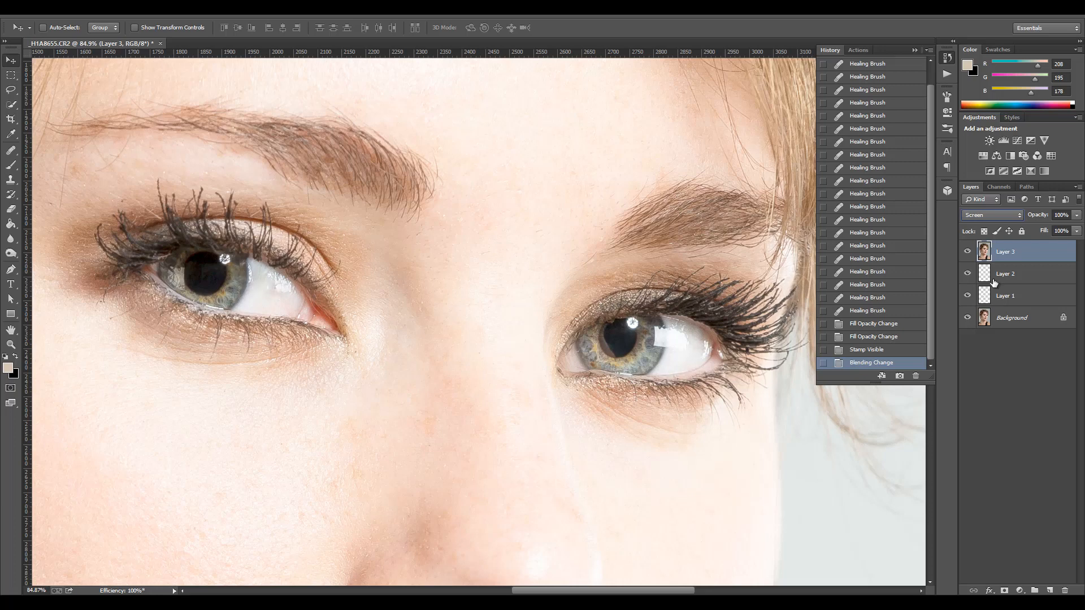
left_click(1004, 591)
key("ctrl+i")
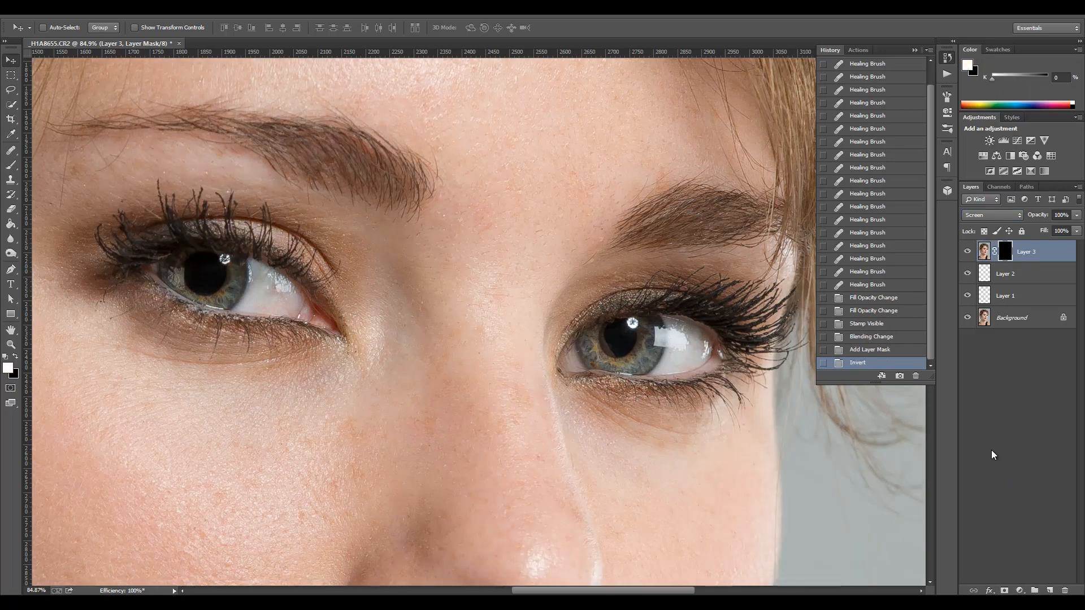
- Brighten the large eye white of the right-hand eye by painting white on Layer 3's mask with a 25 px brush at 10% opacity
scroll(708, 361, "up", 5)
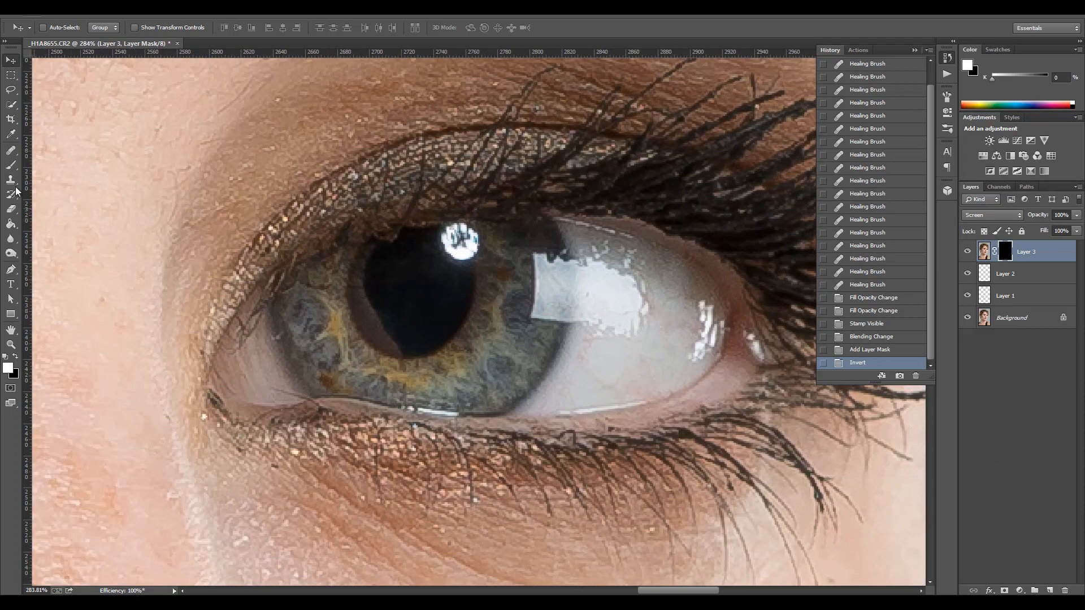
left_click(10, 168)
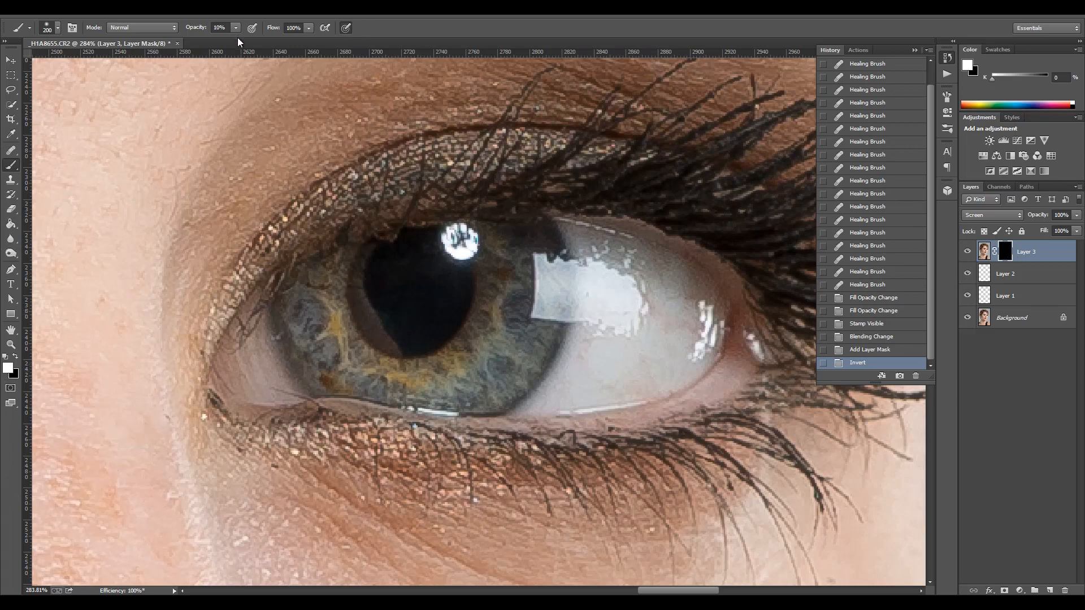
key("bracketleft")
key("bracketleft")
key("bracketleft")
key("bracketleft")
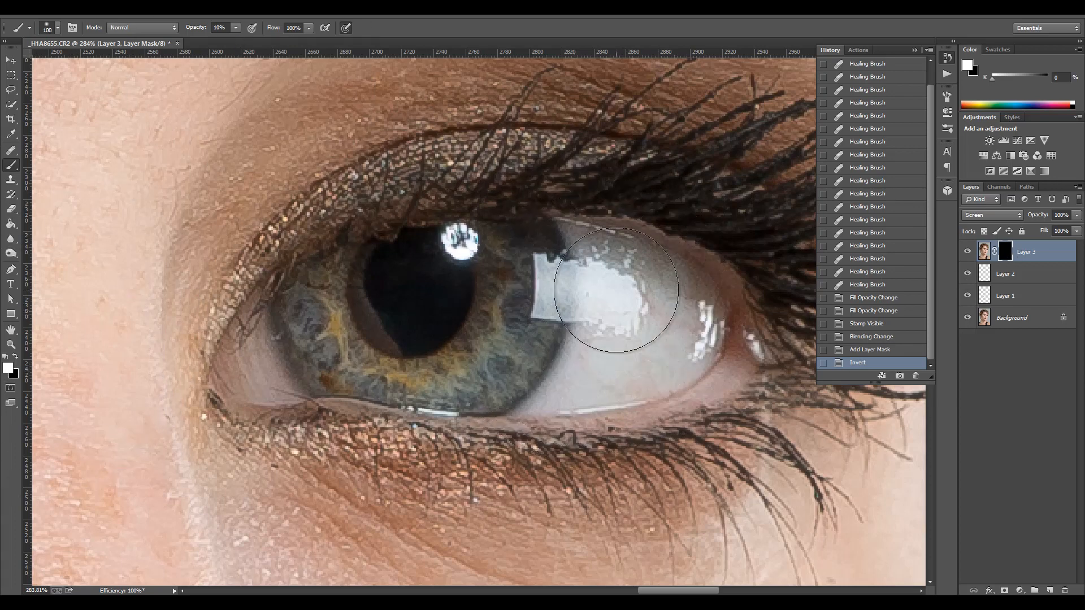
key("bracketleft")
key("bracketleft")
key("bracketleft")
key("bracketleft")
key("bracketleft")
key("bracketleft")
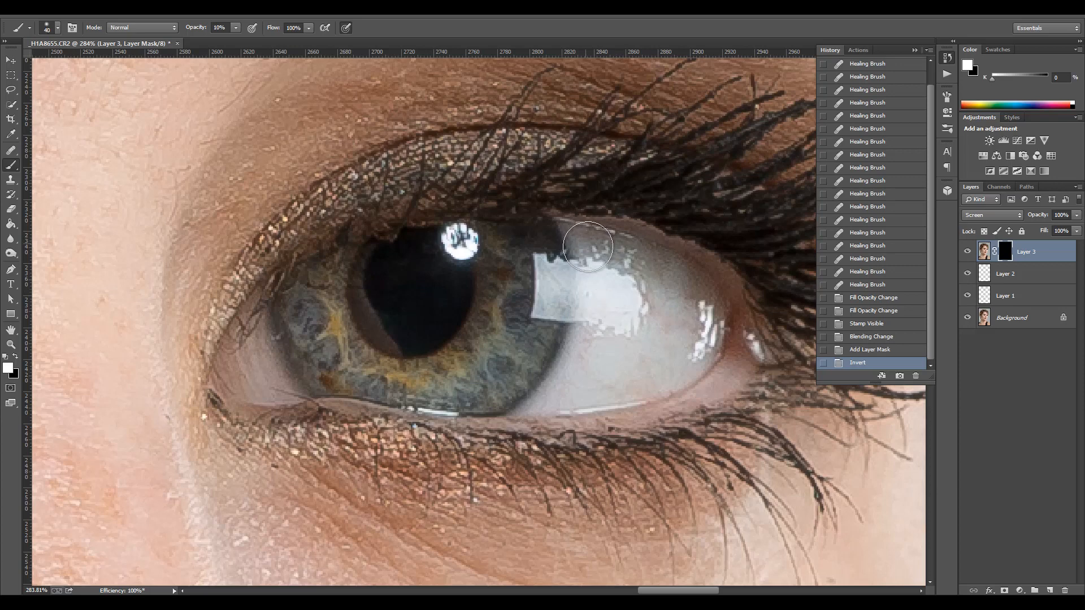
key("bracketleft")
key("bracketleft")
key("bracketleft")
left_click_drag(583, 239, 670, 290)
mouse_move(607, 251)
left_mouse_down()
mouse_move(675, 274)
mouse_move(668, 268)
mouse_move(706, 295)
mouse_move(702, 322)
mouse_move(712, 314)
left_mouse_up()
mouse_move(628, 393)
left_mouse_down()
mouse_move(670, 371)
mouse_move(600, 384)
mouse_move(584, 352)
mouse_move(546, 393)
mouse_move(618, 315)
mouse_move(642, 315)
mouse_move(641, 348)
mouse_move(662, 299)
mouse_move(681, 299)
mouse_move(685, 288)
mouse_move(640, 265)
mouse_move(641, 253)
mouse_move(713, 314)
mouse_move(709, 299)
mouse_move(698, 338)
mouse_move(675, 358)
mouse_move(699, 314)
mouse_move(689, 288)
left_mouse_up()
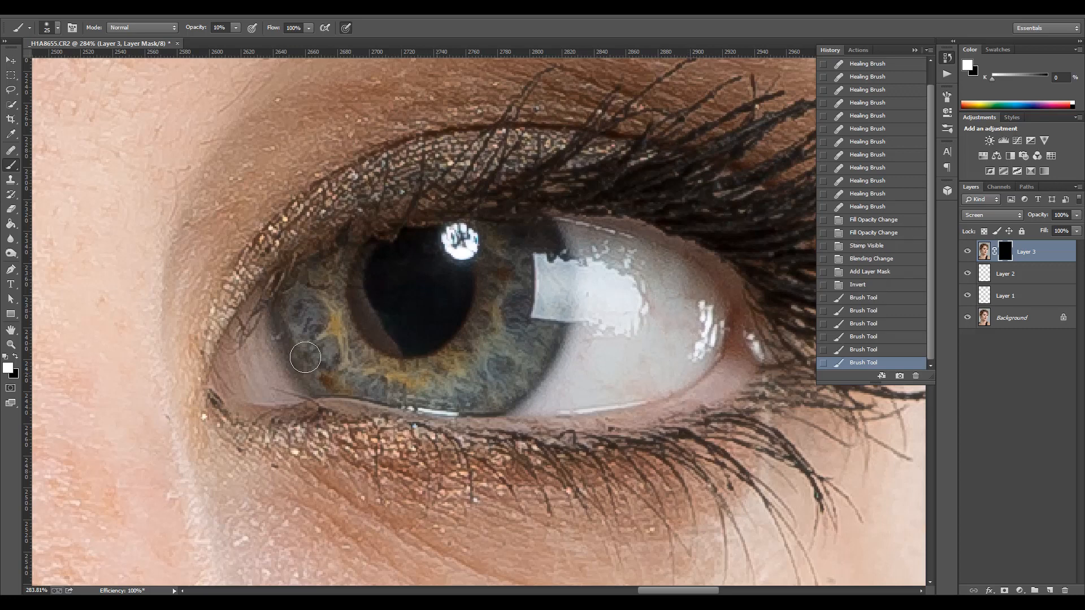
- Paint white on the mask over the inner-corner eye white and build up brightness along the edges of the large eye white
mouse_move(305, 357)
left_mouse_down()
mouse_move(254, 377)
mouse_move(251, 335)
mouse_move(278, 391)
mouse_move(256, 343)
mouse_move(263, 386)
left_mouse_up()
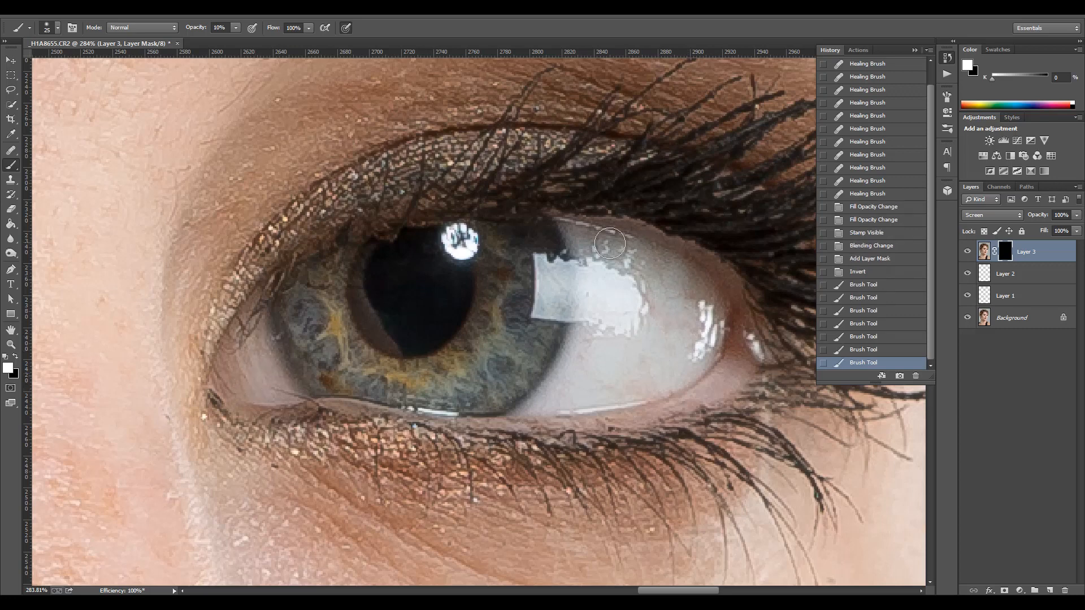
left_click_drag(684, 281, 697, 298)
mouse_move(701, 288)
left_mouse_down()
mouse_move(701, 313)
mouse_move(714, 316)
mouse_move(609, 398)
mouse_move(598, 310)
left_mouse_up()
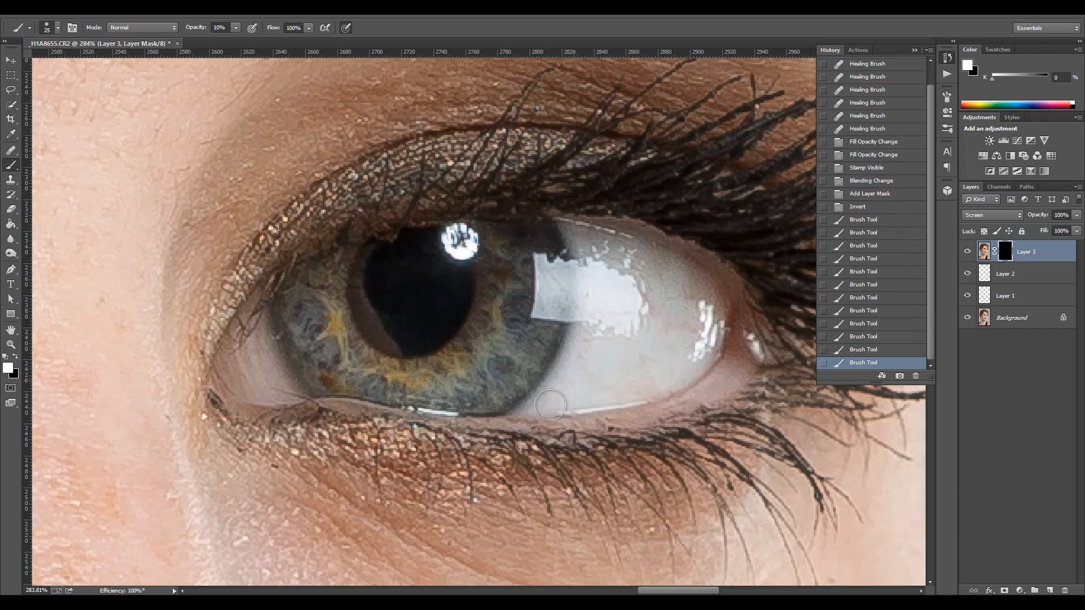
left_click(550, 405)
- Toggle Layer 3's visibility to compare the right-hand eye with and without the brightening
left_click(972, 252)
left_click(972, 252)
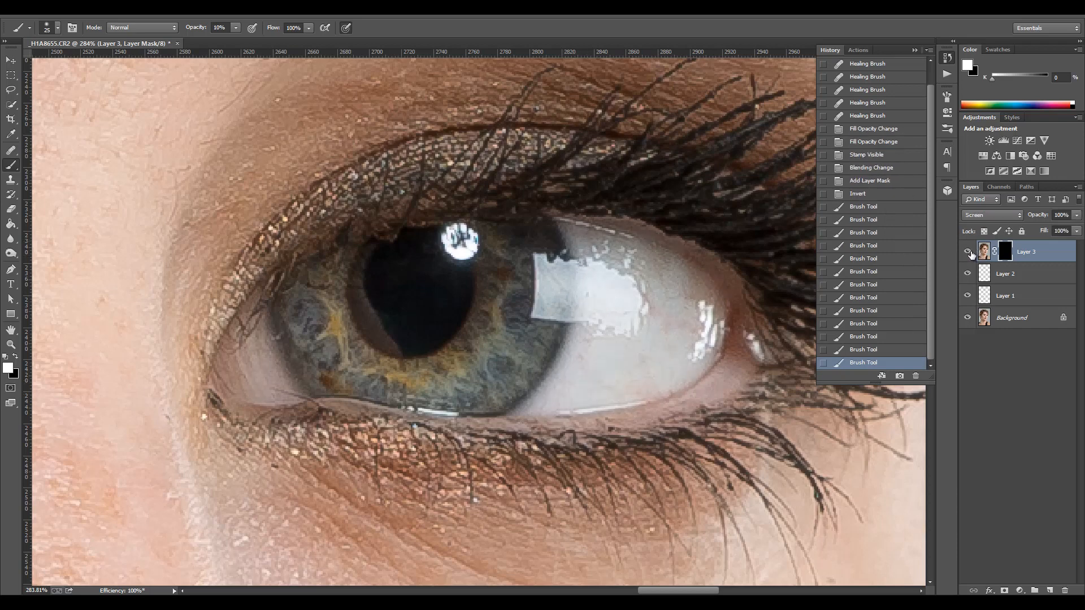
left_click(971, 253)
left_click(971, 254)
left_click(970, 254)
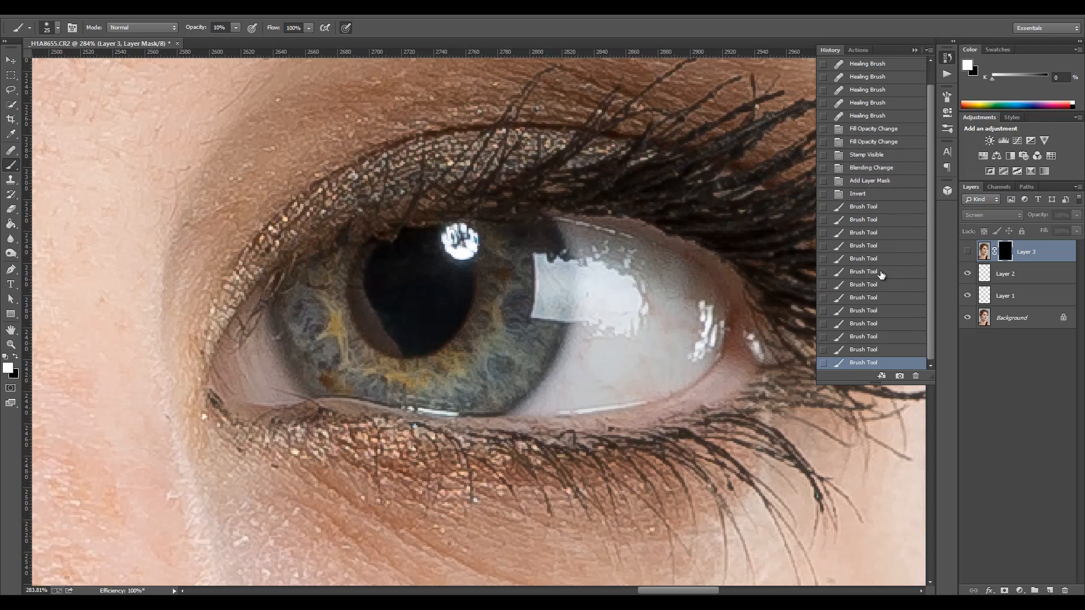
left_click(968, 252)
left_click(968, 252)
left_click(968, 252)
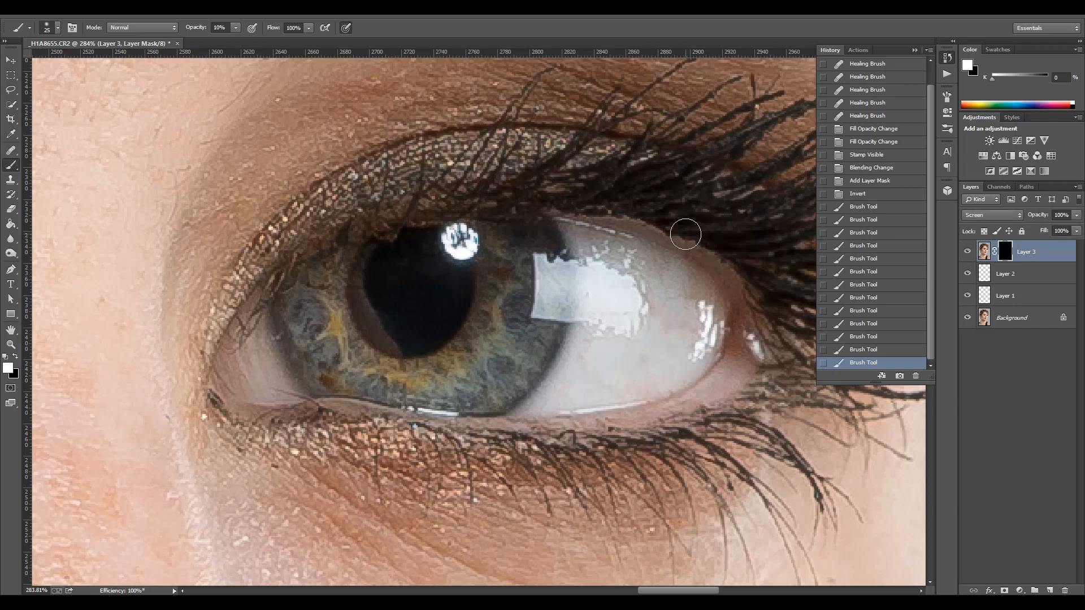
- Paint black on Layer 3's mask along the upper lid and outer corner to remove excess brightening, and compare with the layer hidden
key("x")
mouse_move(655, 232)
left_mouse_down()
mouse_move(712, 253)
mouse_move(687, 240)
mouse_move(738, 295)
mouse_move(724, 266)
mouse_move(737, 342)
left_mouse_up()
left_click_drag(715, 387, 741, 368)
left_click(737, 378)
left_click(739, 380)
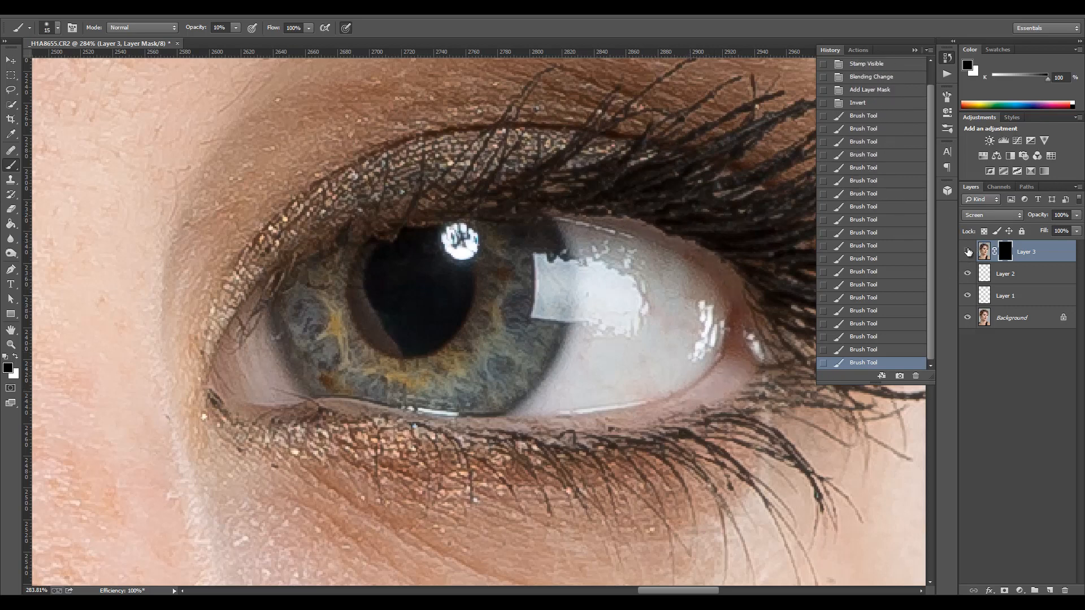
left_click(967, 252)
left_click(967, 252)
- Brighten the eye white of the left-hand eye by painting white on Layer 3's mask with 10 and 15 px brushes
left_click_drag(265, 262, 904, 237)
left_click_drag(183, 187, 361, 437)
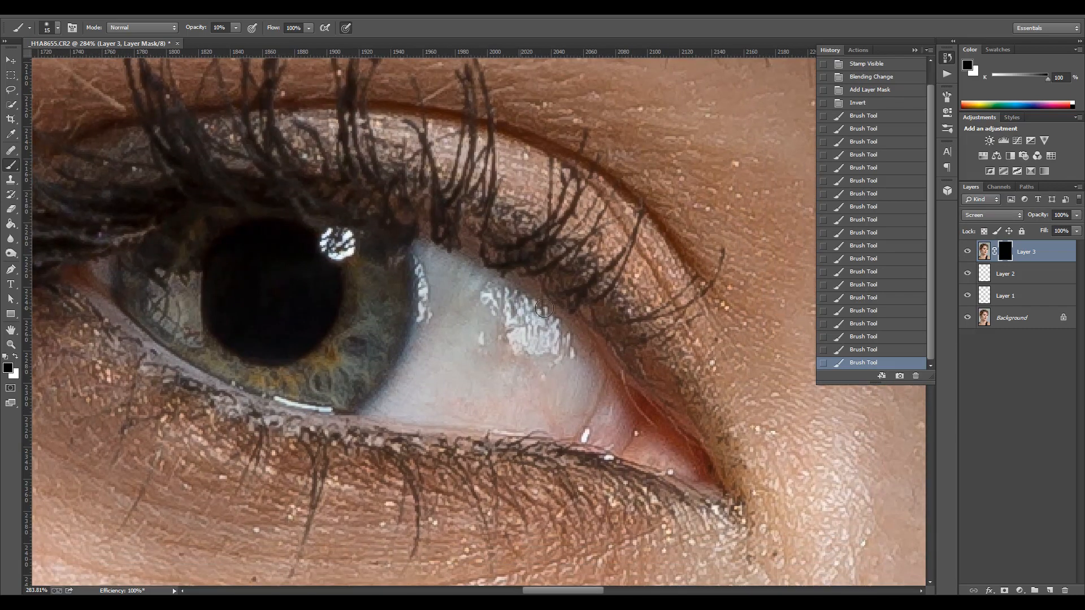
key("x")
key("d")
key("x")
key("bracketright")
key("bracketright")
mouse_move(461, 291)
left_mouse_down()
mouse_move(512, 351)
mouse_move(543, 334)
mouse_move(486, 303)
left_mouse_up()
mouse_move(395, 396)
left_mouse_down()
mouse_move(444, 319)
mouse_move(476, 342)
mouse_move(470, 397)
mouse_move(465, 322)
mouse_move(523, 332)
mouse_move(477, 292)
mouse_move(607, 380)
mouse_move(542, 328)
mouse_move(614, 418)
mouse_move(485, 409)
mouse_move(562, 409)
mouse_move(558, 384)
mouse_move(484, 322)
mouse_move(537, 358)
mouse_move(537, 385)
mouse_move(474, 408)
mouse_move(586, 429)
mouse_move(493, 326)
mouse_move(550, 394)
mouse_move(559, 368)
mouse_move(546, 372)
mouse_move(572, 384)
mouse_move(555, 344)
mouse_move(603, 382)
mouse_move(471, 393)
mouse_move(462, 368)
left_mouse_up()
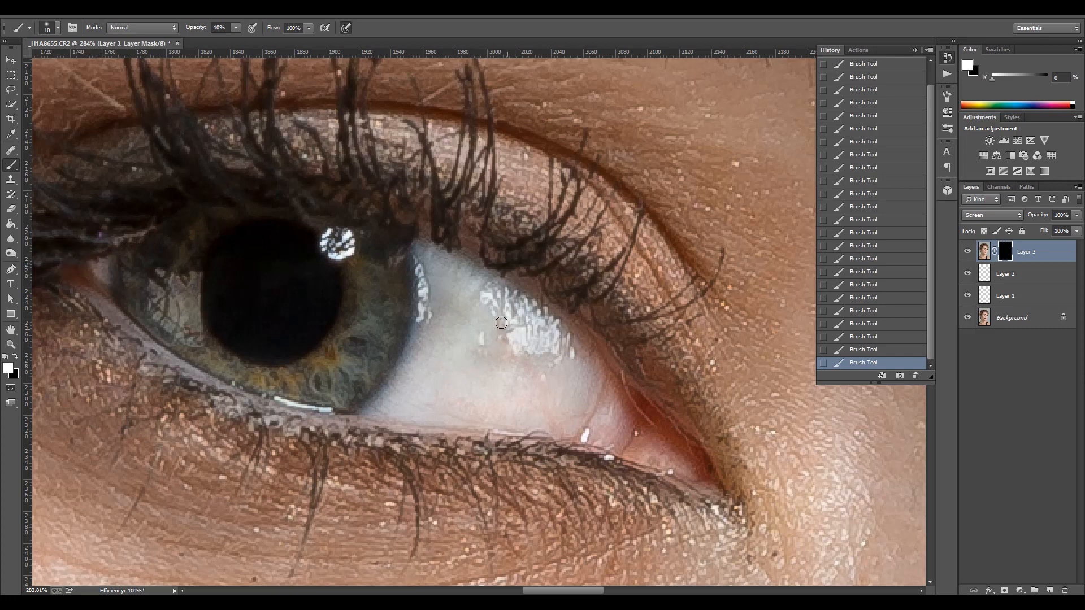
key("bracketright")
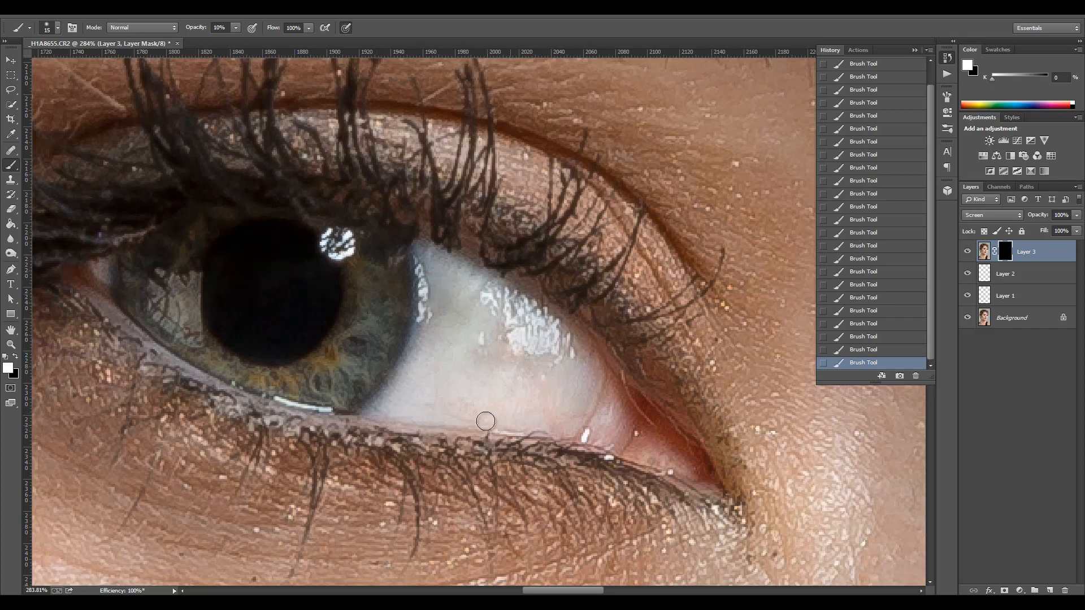
key("x")
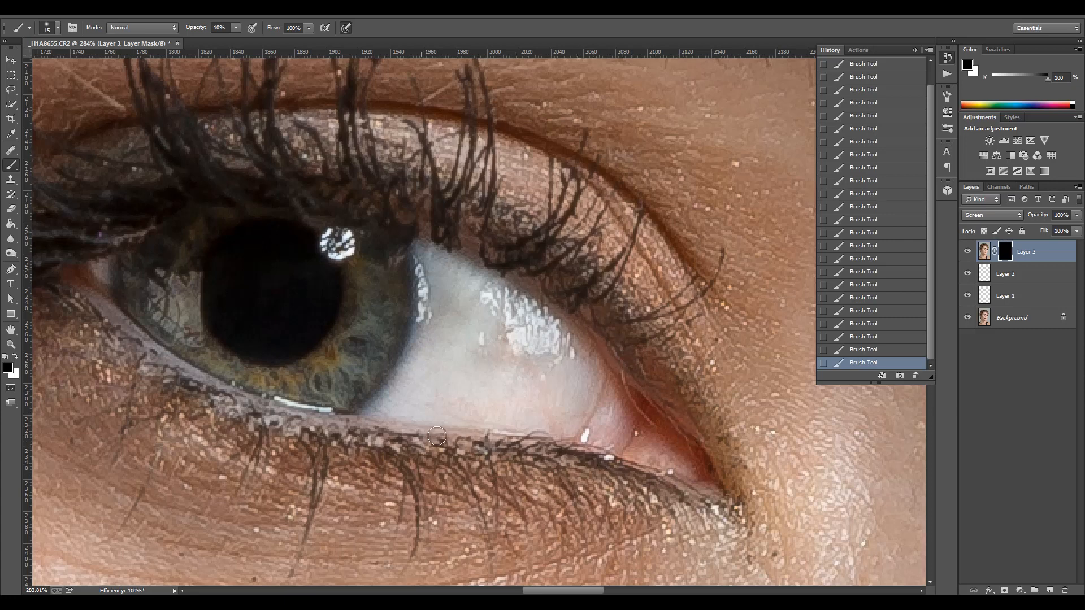
- Display Layer 3's mask by itself and even out the patchy area of the left-hand eye with white strokes
left_click(1006, 253, "alt")
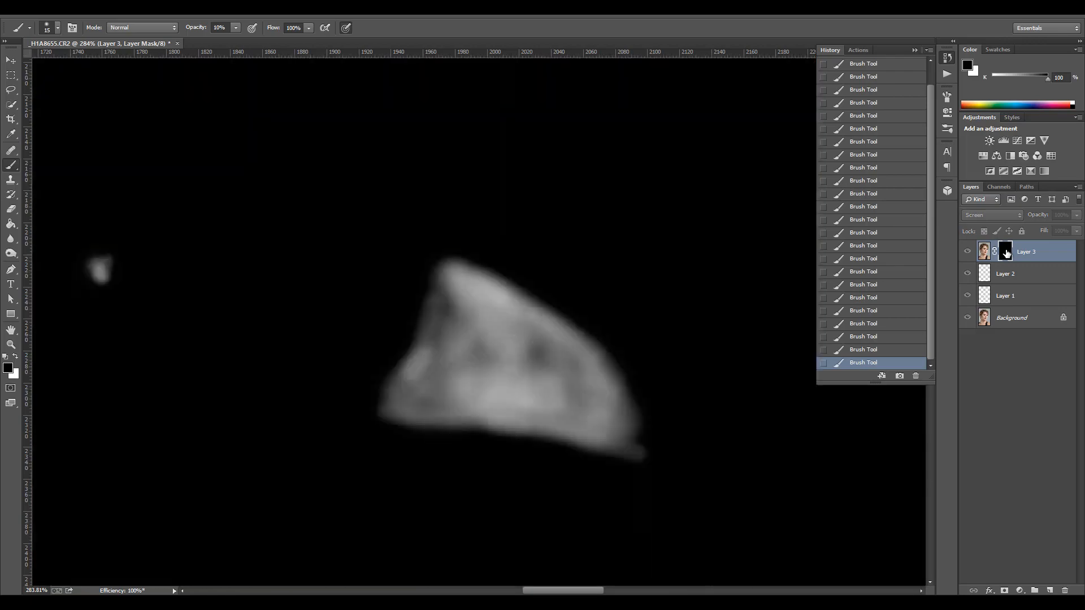
left_click(1006, 254, "alt")
left_click(1006, 253, "alt")
key("x")
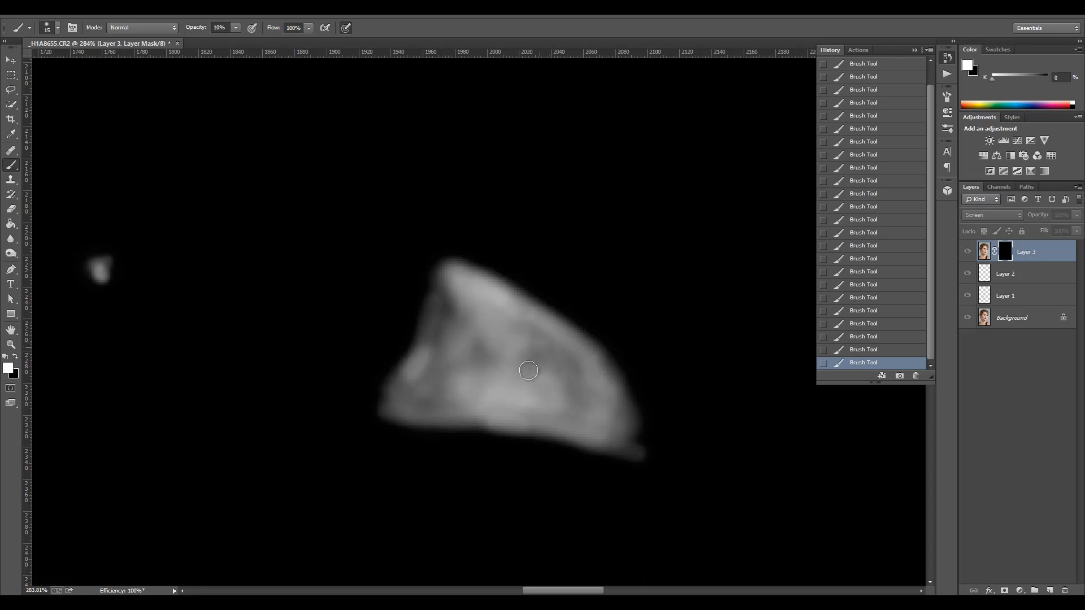
mouse_move(477, 372)
left_mouse_down()
mouse_move(480, 347)
mouse_move(440, 387)
mouse_move(393, 402)
mouse_move(431, 395)
mouse_move(588, 412)
mouse_move(566, 385)
mouse_move(583, 361)
mouse_move(511, 383)
mouse_move(501, 348)
mouse_move(447, 311)
mouse_move(439, 325)
mouse_move(462, 372)
mouse_move(507, 354)
mouse_move(547, 373)
mouse_move(520, 317)
mouse_move(571, 368)
mouse_move(580, 435)
mouse_move(605, 443)
left_mouse_up()
- Fill the dark centre of the right-hand eye's mask shape with white strokes and return to the normal image view
left_click_drag(716, 388, 368, 371)
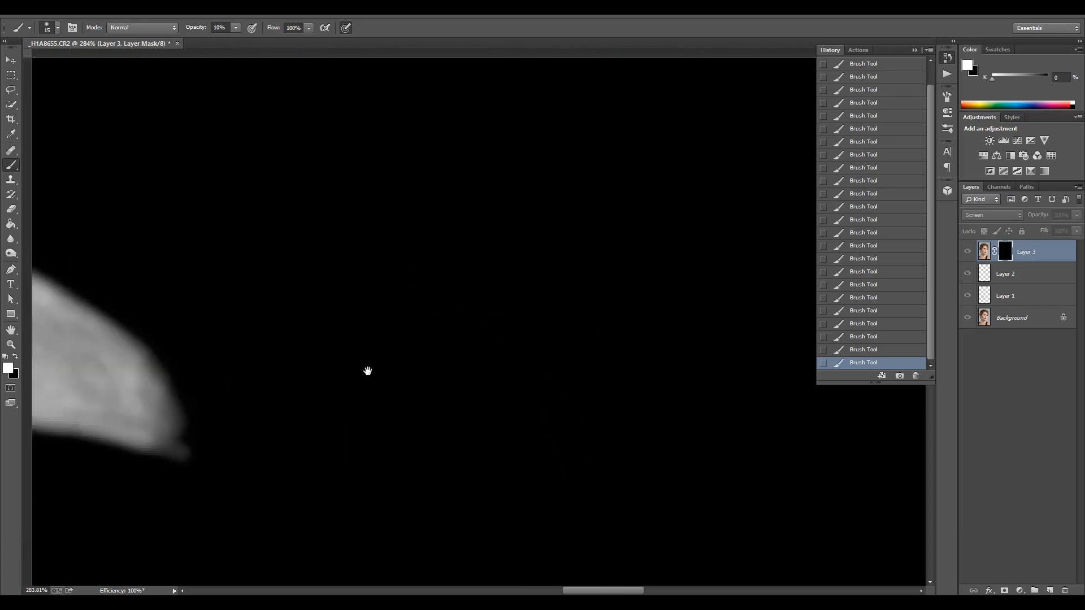
left_click_drag(721, 369, 455, 116)
left_click_drag(771, 164, 545, 218)
key("ctrl+r")
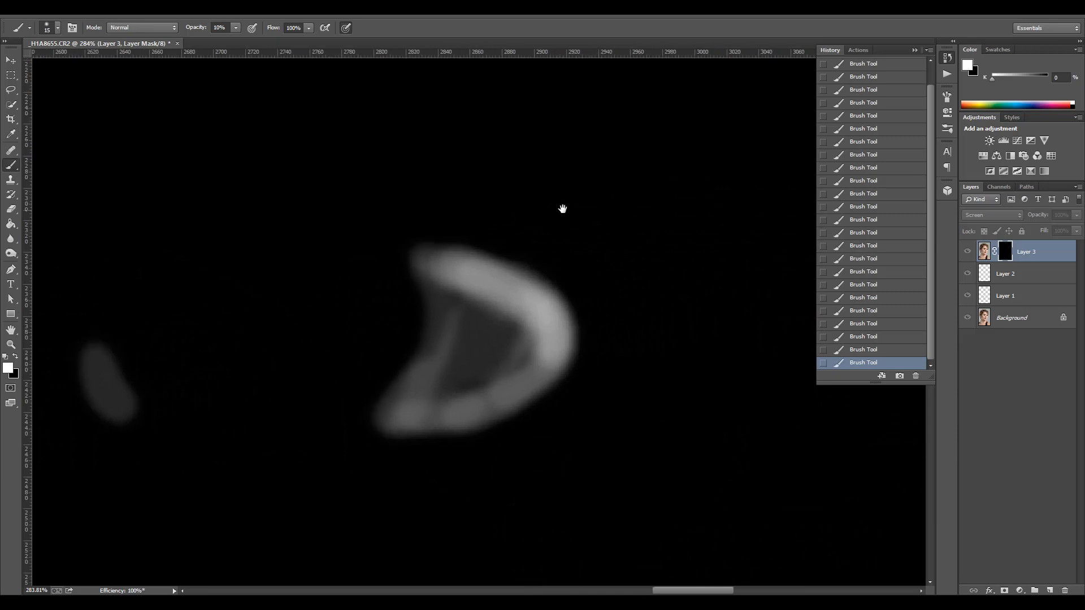
mouse_move(455, 292)
left_mouse_down()
mouse_move(435, 366)
mouse_move(431, 284)
mouse_move(446, 351)
mouse_move(464, 303)
left_mouse_up()
mouse_move(538, 338)
left_mouse_down()
mouse_move(511, 320)
mouse_move(448, 378)
mouse_move(453, 309)
mouse_move(470, 312)
mouse_move(462, 335)
mouse_move(513, 332)
mouse_move(499, 364)
mouse_move(436, 398)
mouse_move(517, 353)
mouse_move(472, 320)
mouse_move(463, 325)
mouse_move(488, 356)
mouse_move(460, 374)
mouse_move(496, 349)
mouse_move(428, 402)
mouse_move(511, 374)
mouse_move(499, 335)
mouse_move(514, 322)
mouse_move(471, 310)
mouse_move(464, 376)
mouse_move(427, 393)
mouse_move(523, 351)
mouse_move(528, 376)
mouse_move(533, 347)
mouse_move(507, 342)
mouse_move(484, 381)
left_mouse_up()
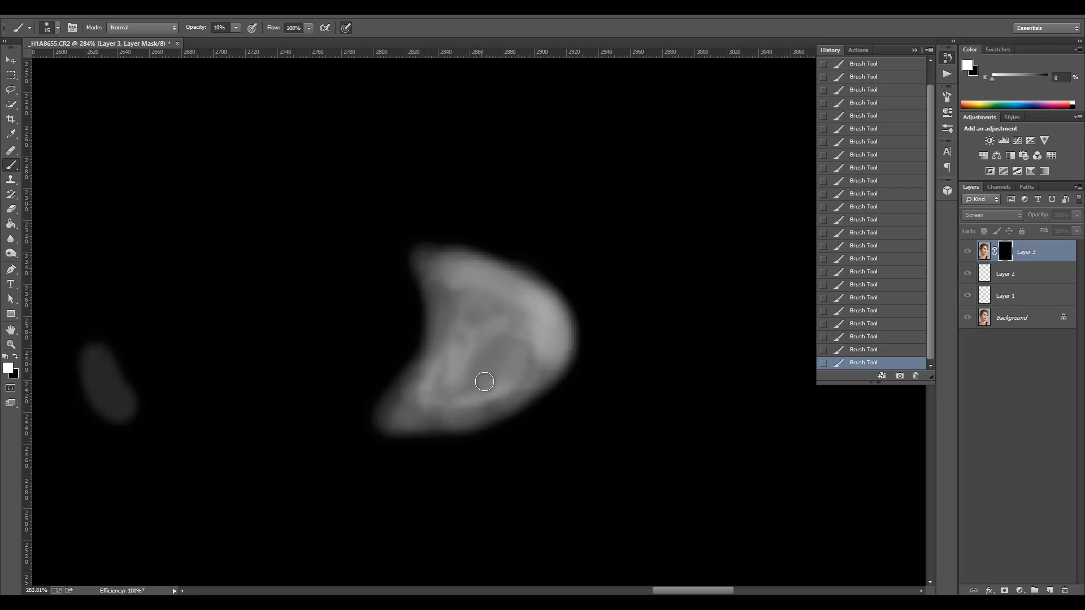
left_click(1007, 256, "alt")
- View the whole face and toggle Layer 3's visibility to compare both eyes before and after brightening
left_click(11, 60)
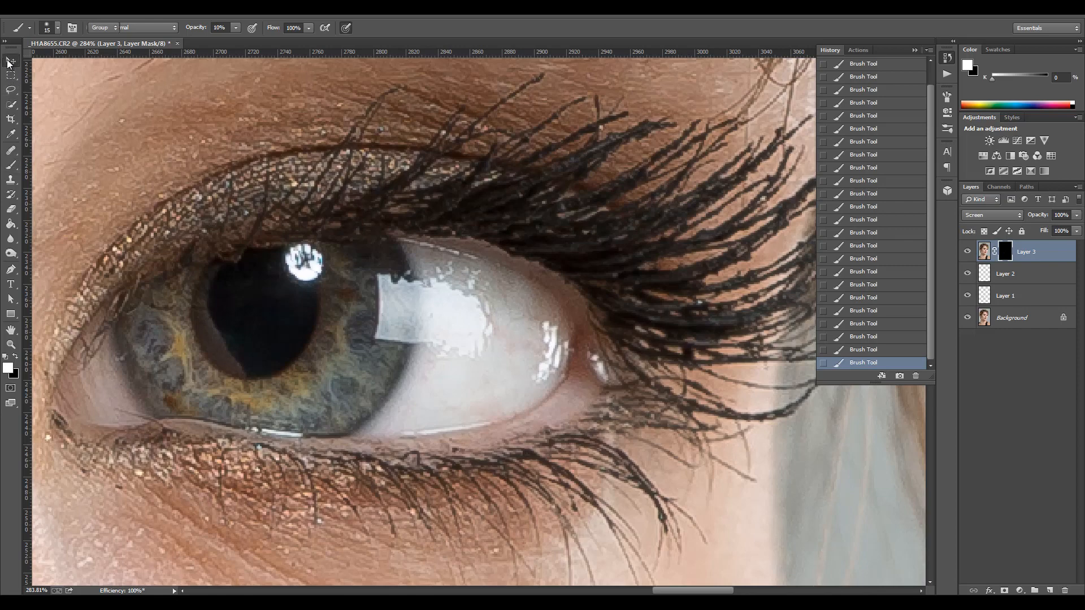
scroll(397, 329, "down", 8)
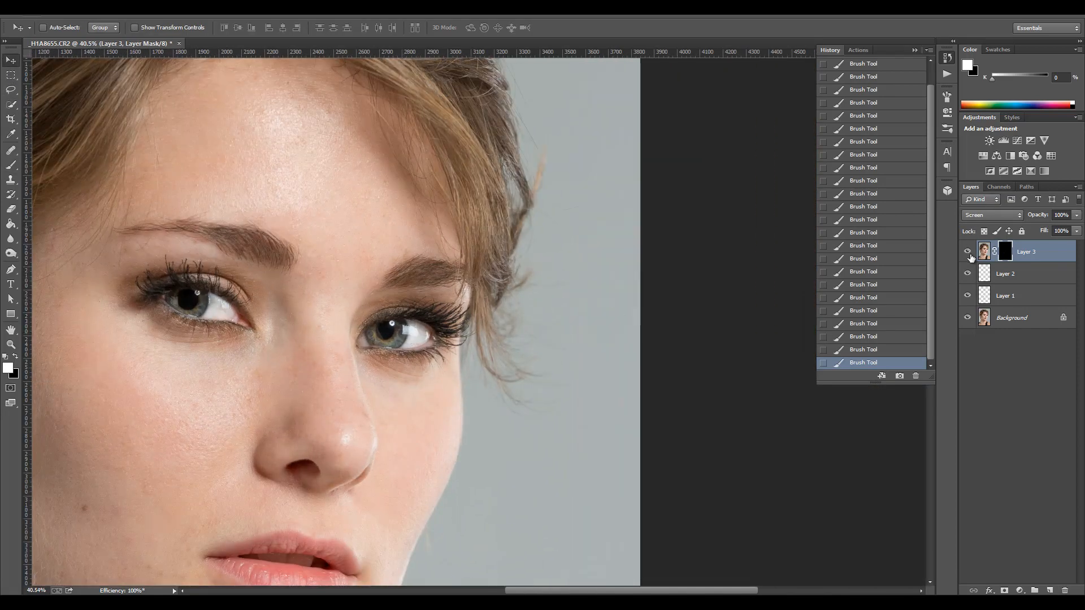
left_click(968, 256)
left_click(968, 256)
left_click(967, 253)
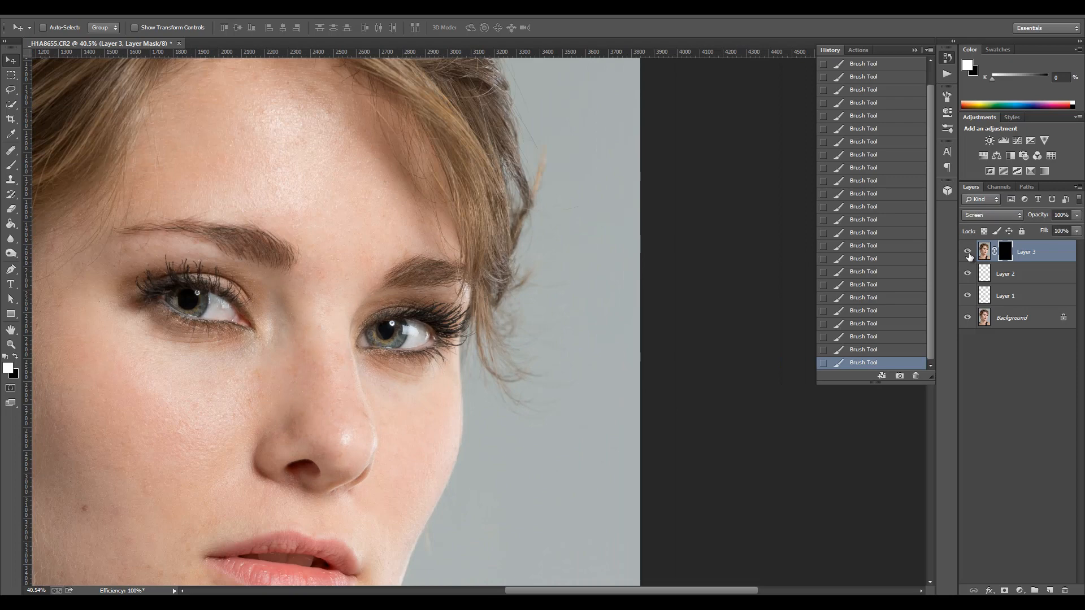
left_click(968, 253)
left_click(968, 253)
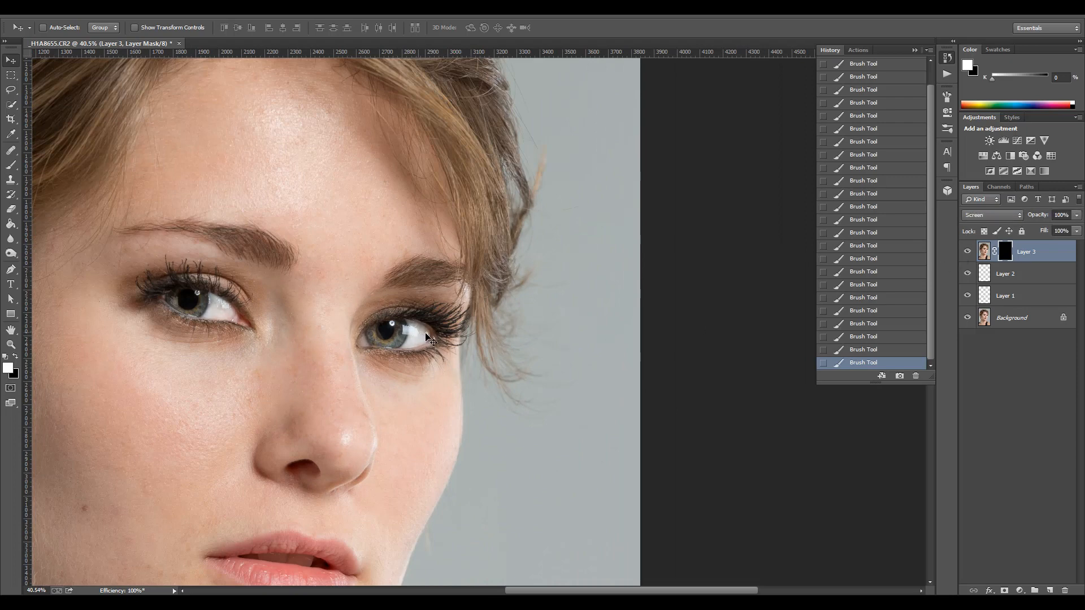
- Reduce Layer 3's fill to 67% and check both eyes in the full face
left_click(1077, 233)
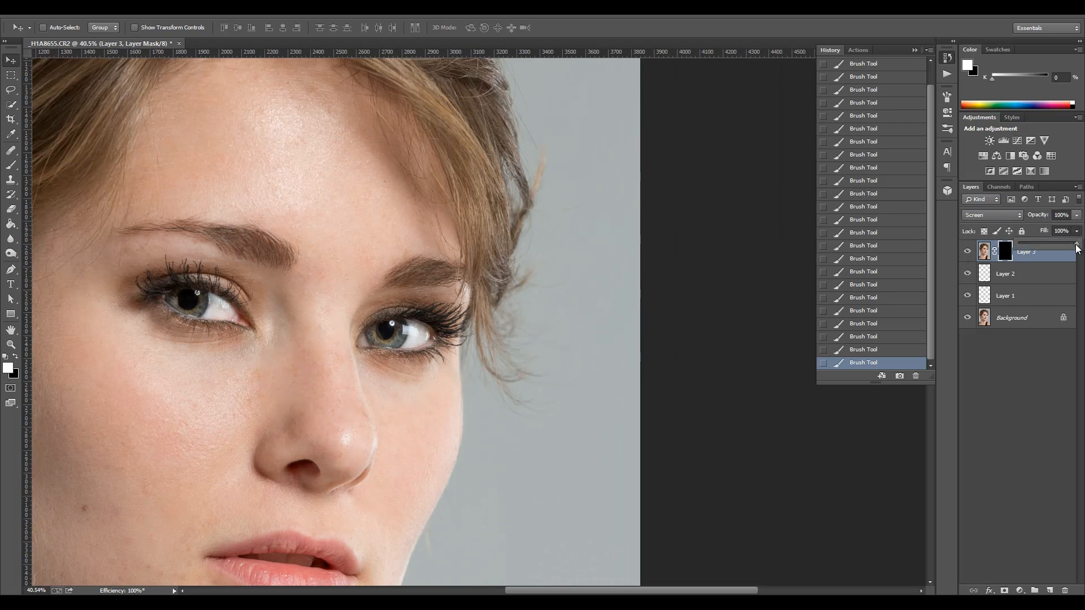
left_click_drag(1048, 250, 1028, 250)
left_click_drag(1024, 252, 1059, 255)
left_click(1076, 261)
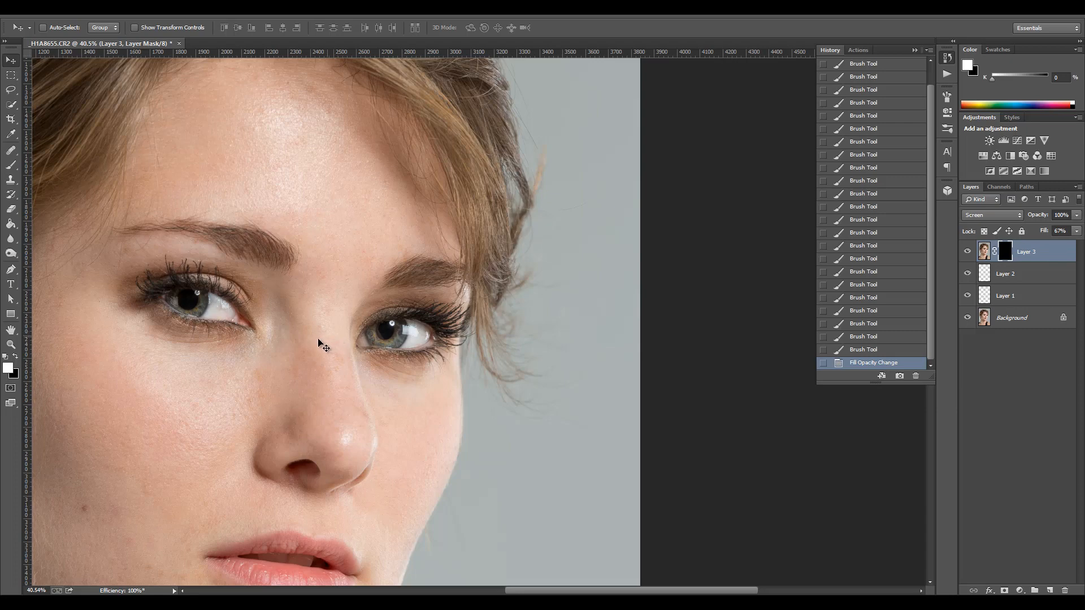
left_click_drag(319, 341, 450, 276)
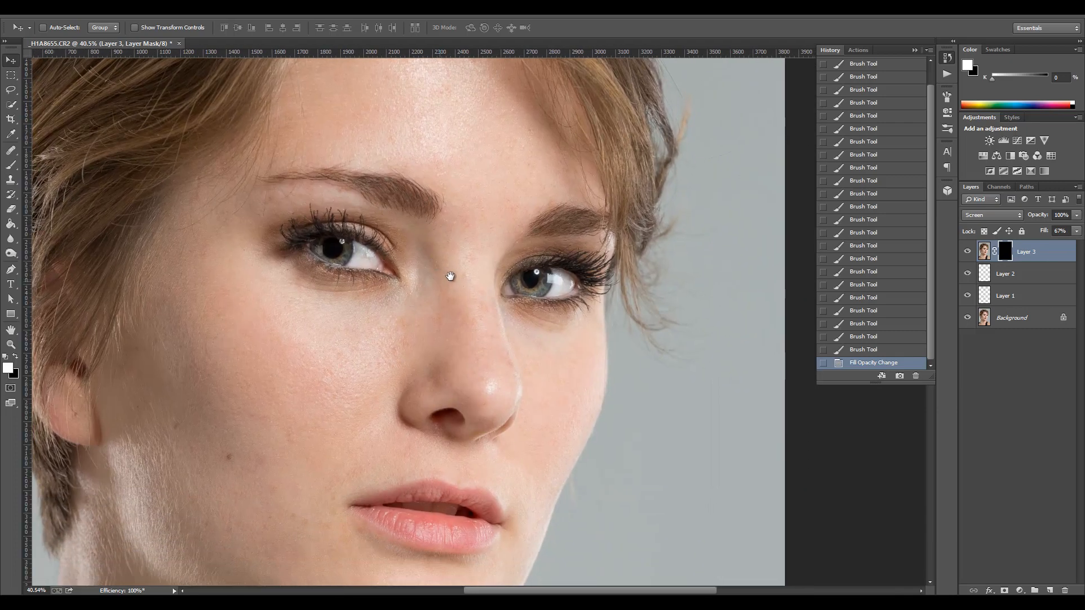
- Add a new layer above Layer 3 and lasso the lower right edge of the right-hand eye's pupil with some surrounding iris
scroll(526, 280, "up", 3)
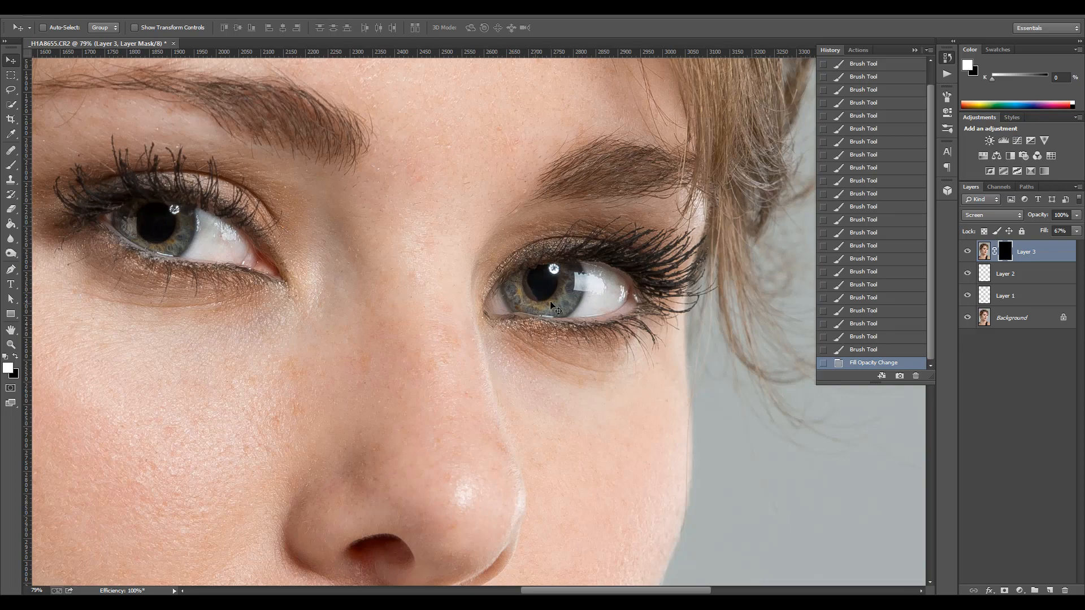
scroll(576, 261, "up", 3)
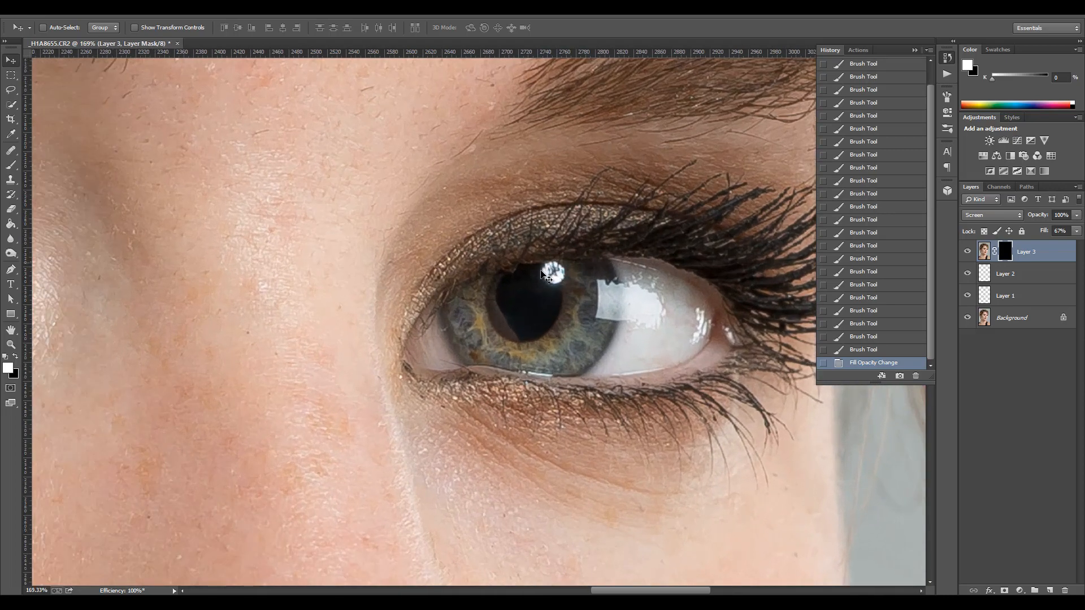
scroll(554, 276, "up", 2)
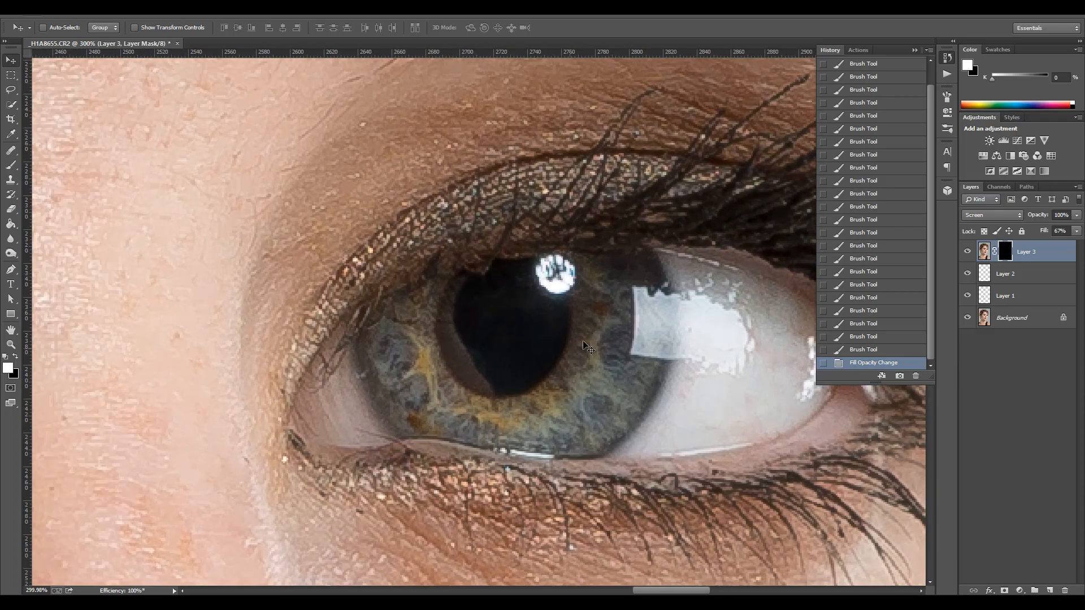
left_click(1049, 590)
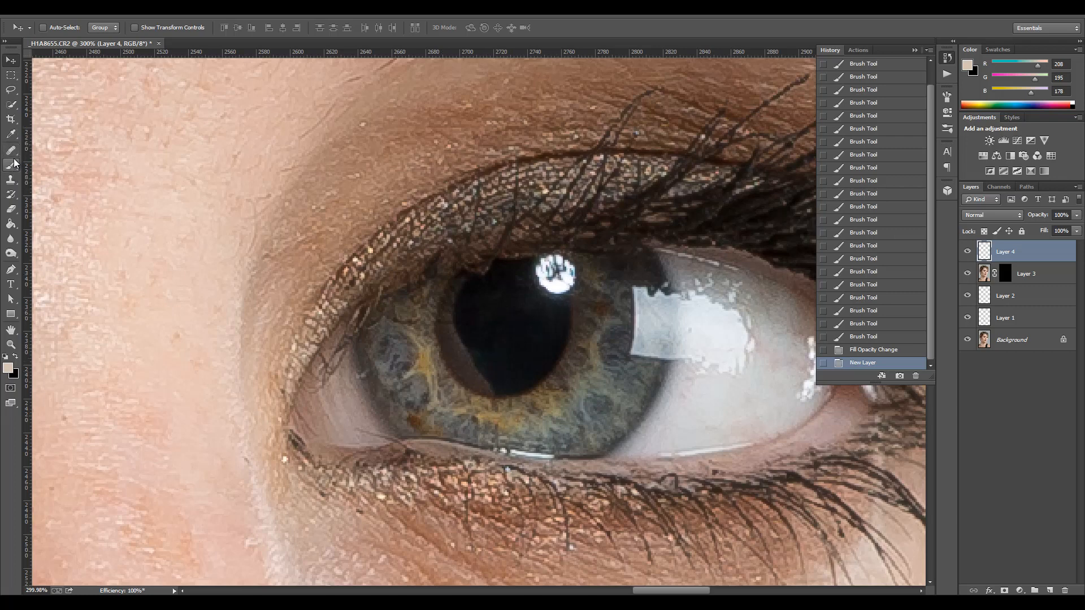
left_click(11, 90)
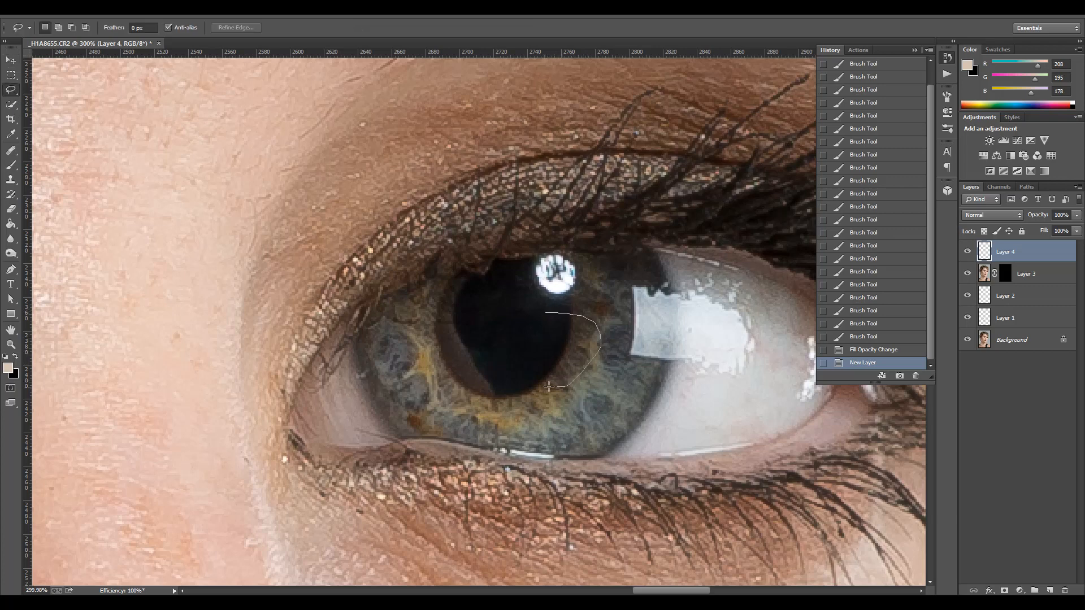
left_click_drag(539, 323, 542, 314)
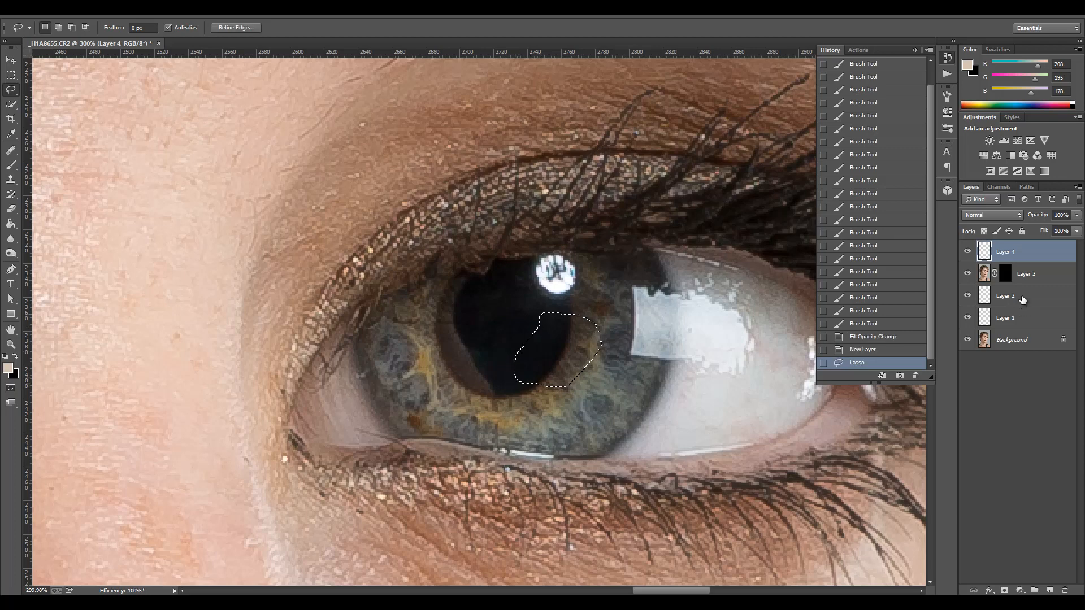
- Copy the selected pupil edge from the Background to its own layer and move that layer to the top of the stack
left_click(1020, 343)
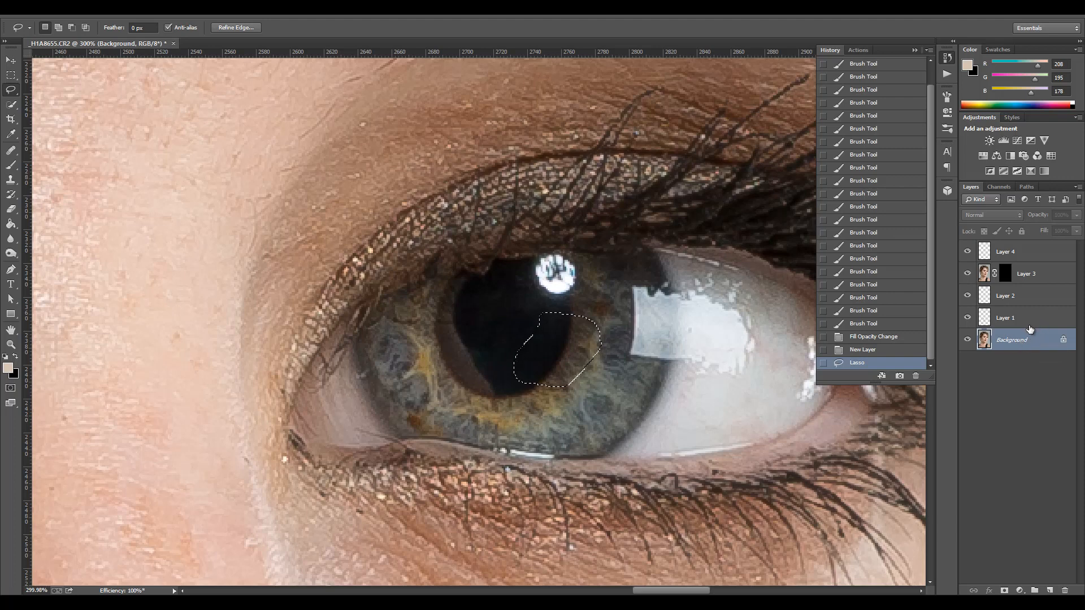
key("ctrl+j")
left_click_drag(1022, 343, 1015, 248)
- Rotate the copied pupil-edge patch on Layer 5 and place it over the catchlight at the pupil's upper right edge
left_click(56, 8)
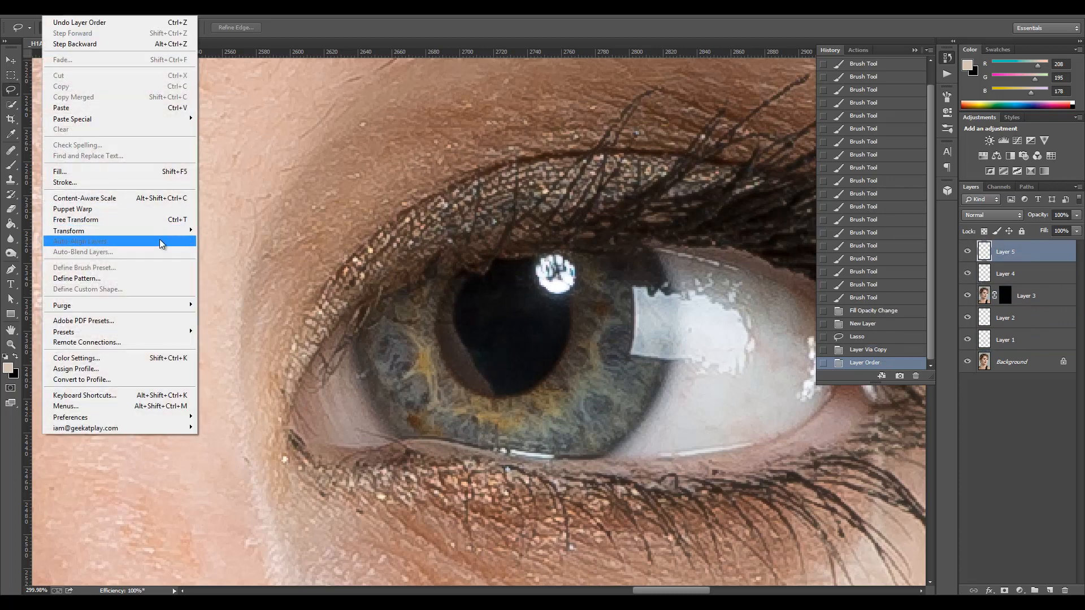
mouse_move(177, 233)
left_click(253, 255)
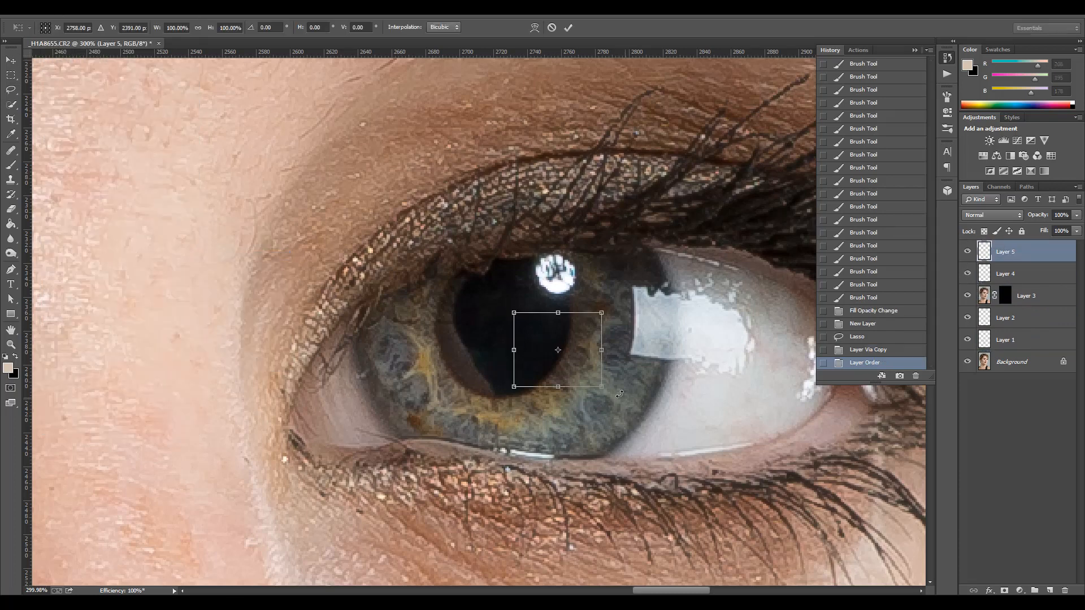
left_click_drag(619, 393, 576, 290)
left_click_drag(518, 218, 510, 224)
mouse_move(567, 274)
left_mouse_down()
mouse_move(586, 268)
mouse_move(564, 264)
left_mouse_up()
key("Return")
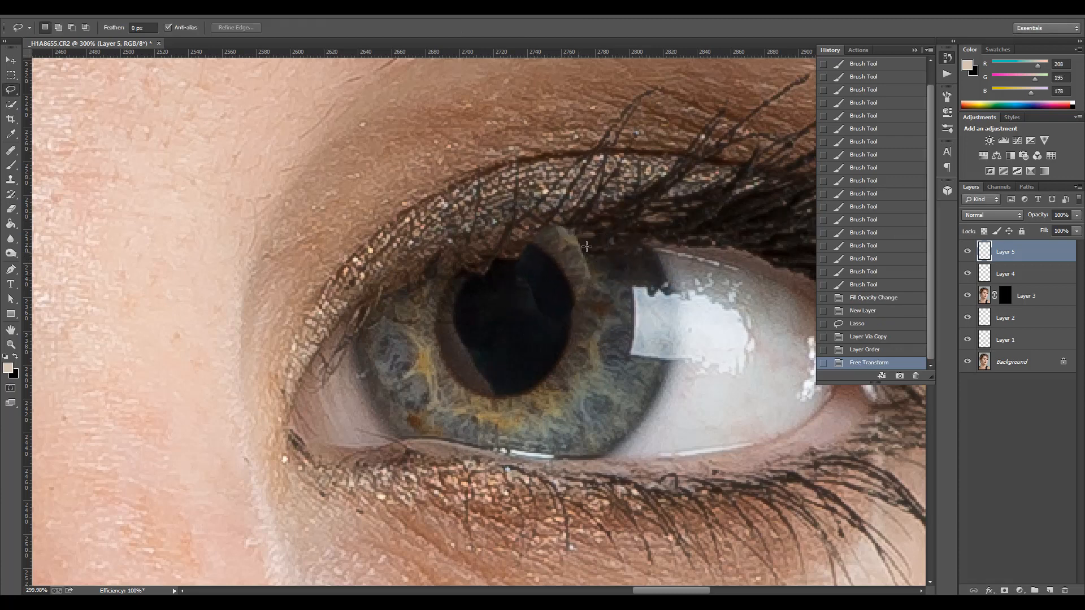
- Reduce Layer 5's fill to 67% and nudge the patch slightly so it lines up with the pupil's edge
left_click(13, 58)
left_click(1076, 230)
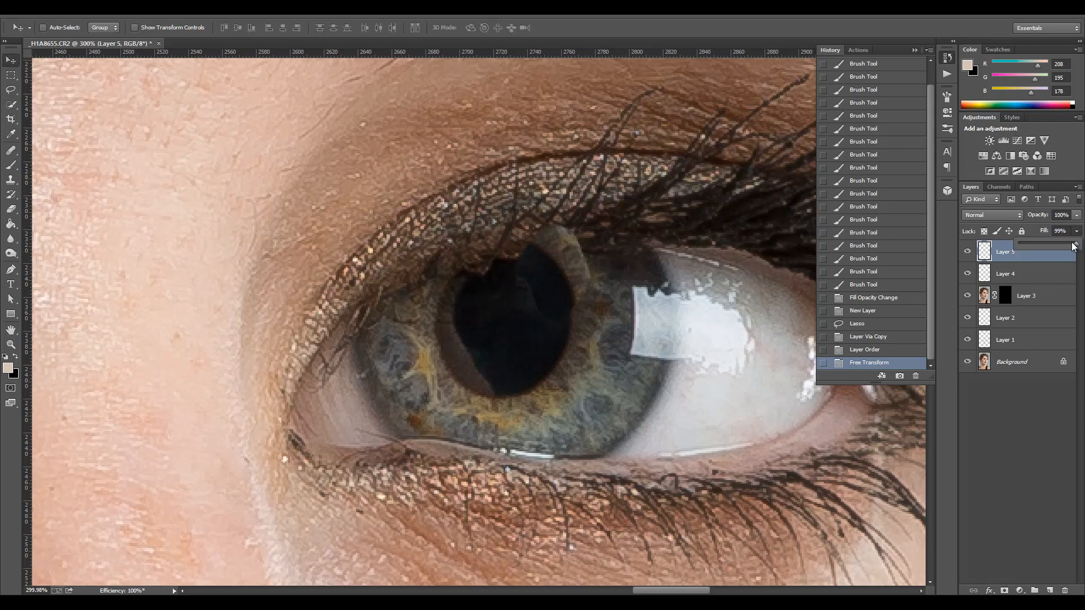
mouse_move(1073, 246)
left_mouse_down()
mouse_move(1047, 242)
mouse_move(1056, 241)
left_mouse_up()
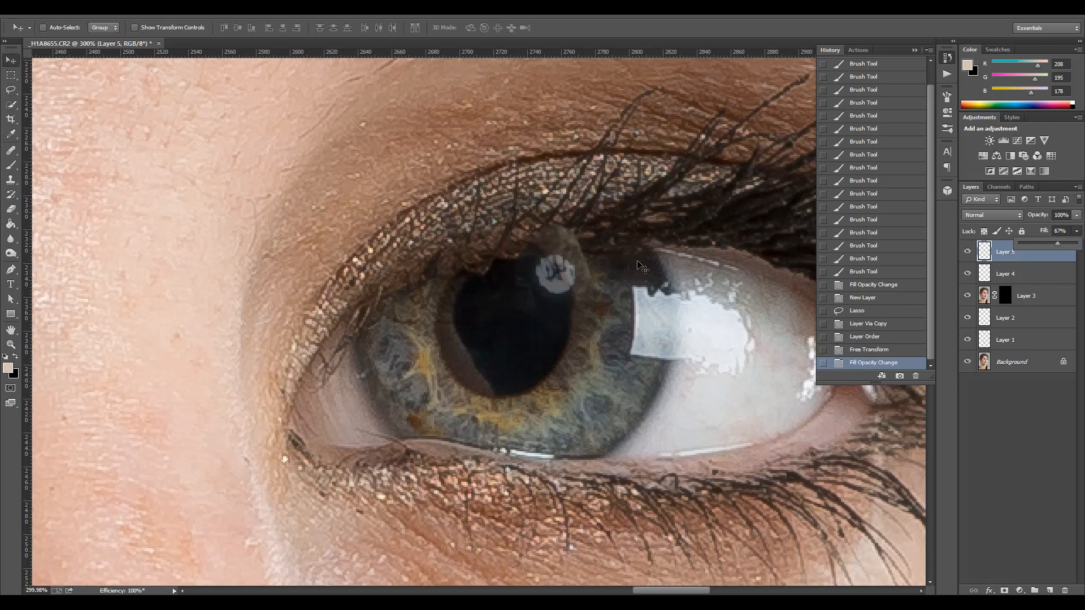
left_click_drag(582, 253, 573, 259)
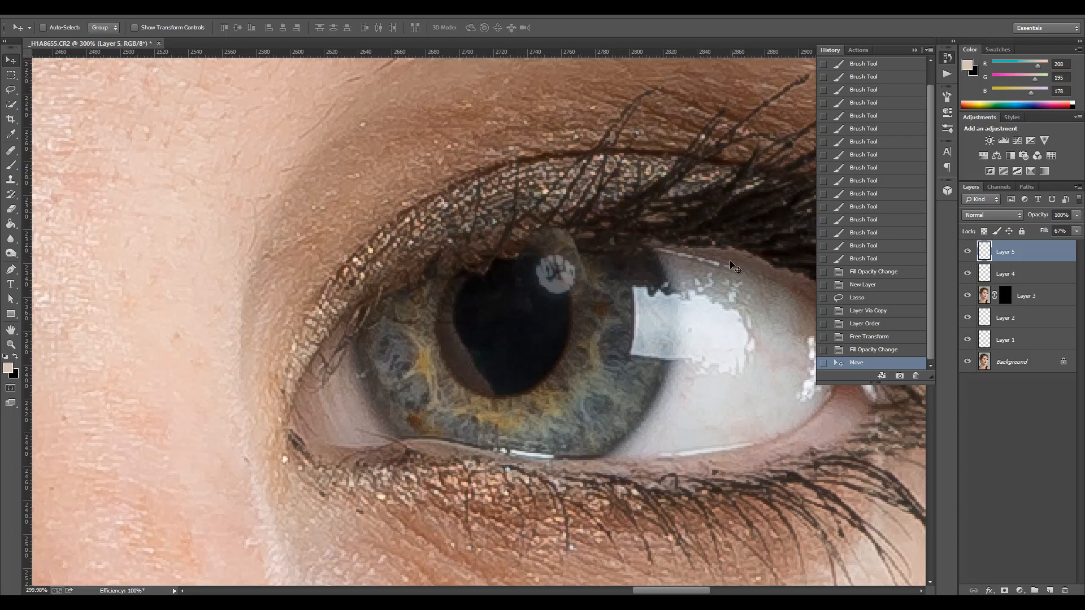
- Try the Soft Light blend mode on Layer 5 and return it to Normal
left_click(992, 215)
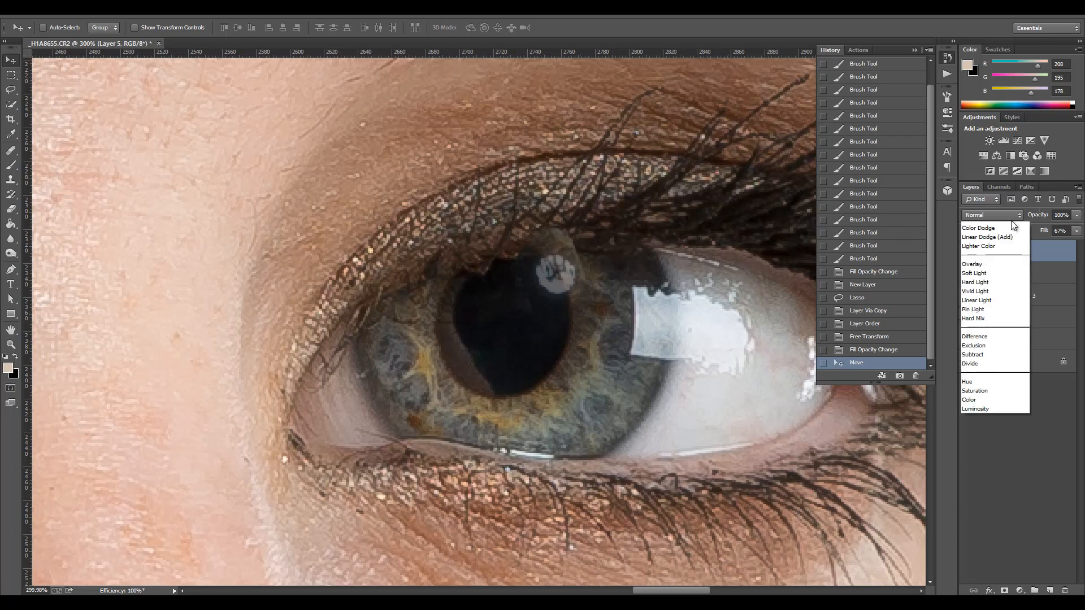
left_click(1003, 371)
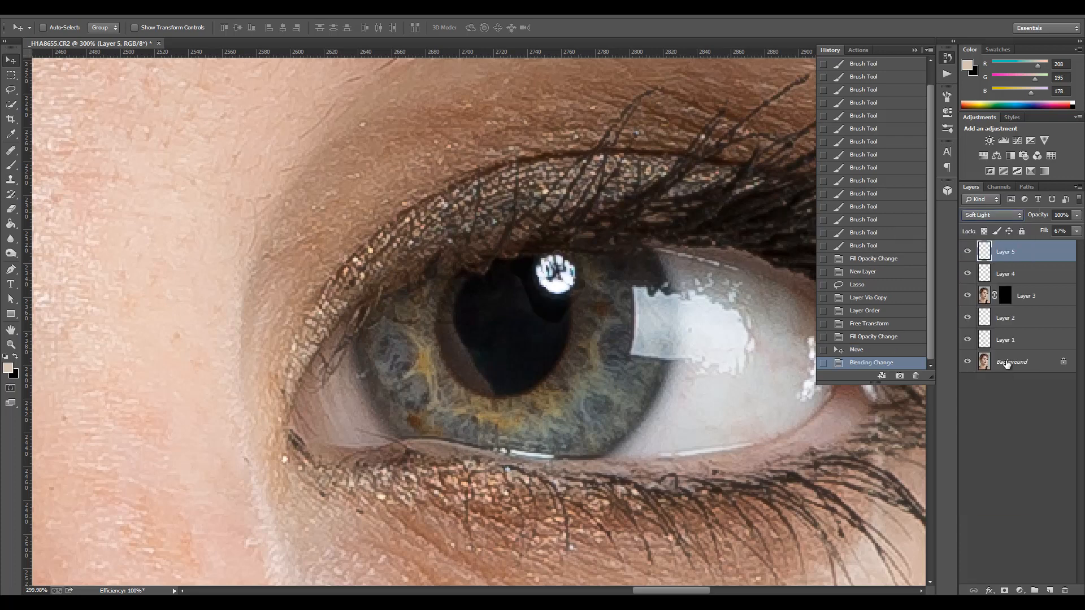
left_click(977, 214)
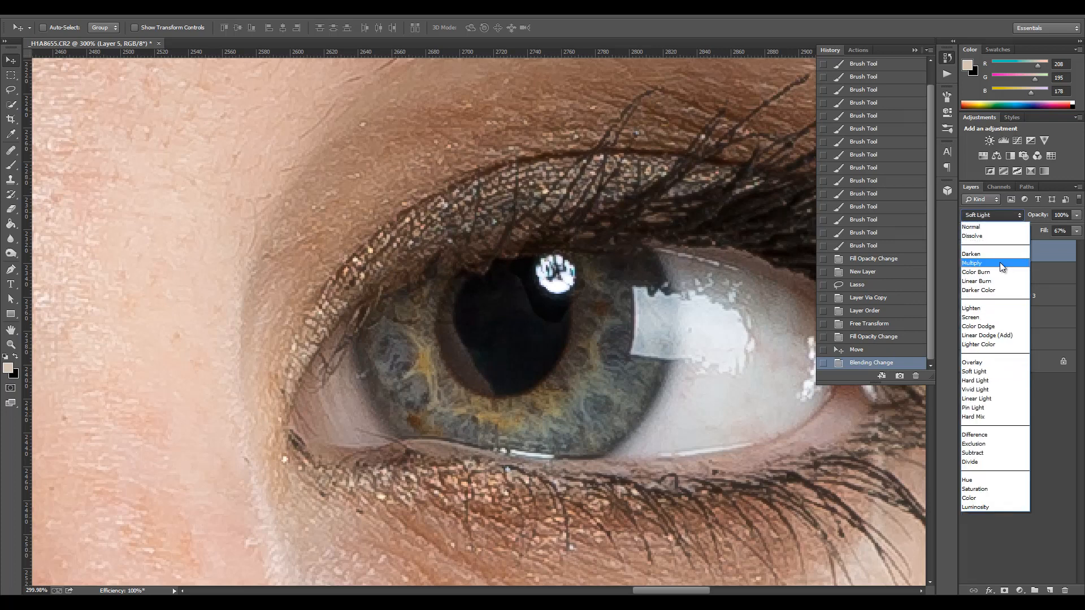
left_click(995, 226)
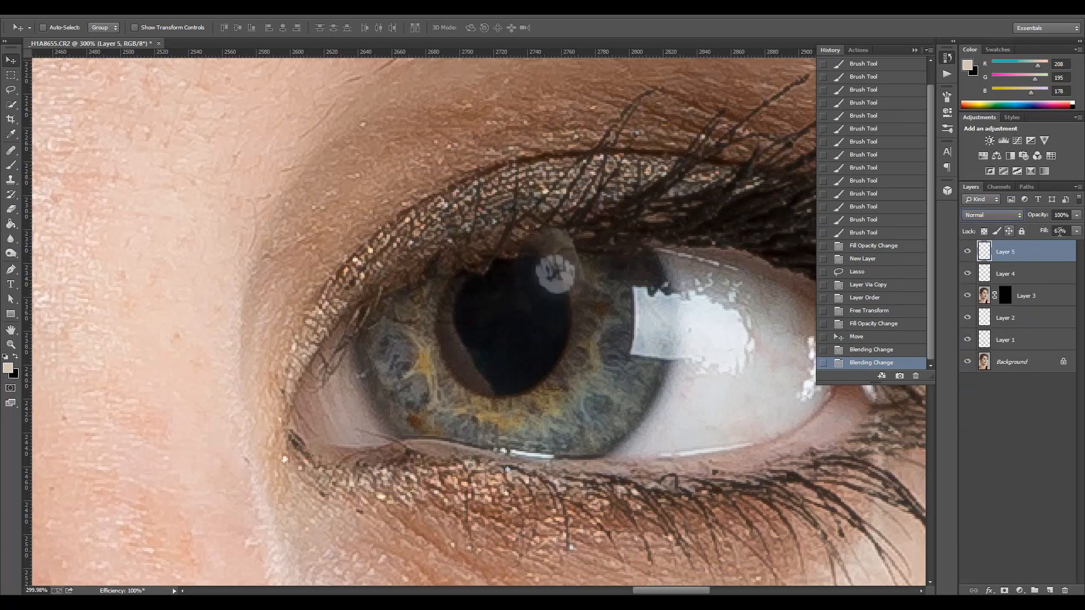
- Lower Layer 5's fill to 45%
left_click(1076, 231)
left_click_drag(1034, 245, 1045, 244)
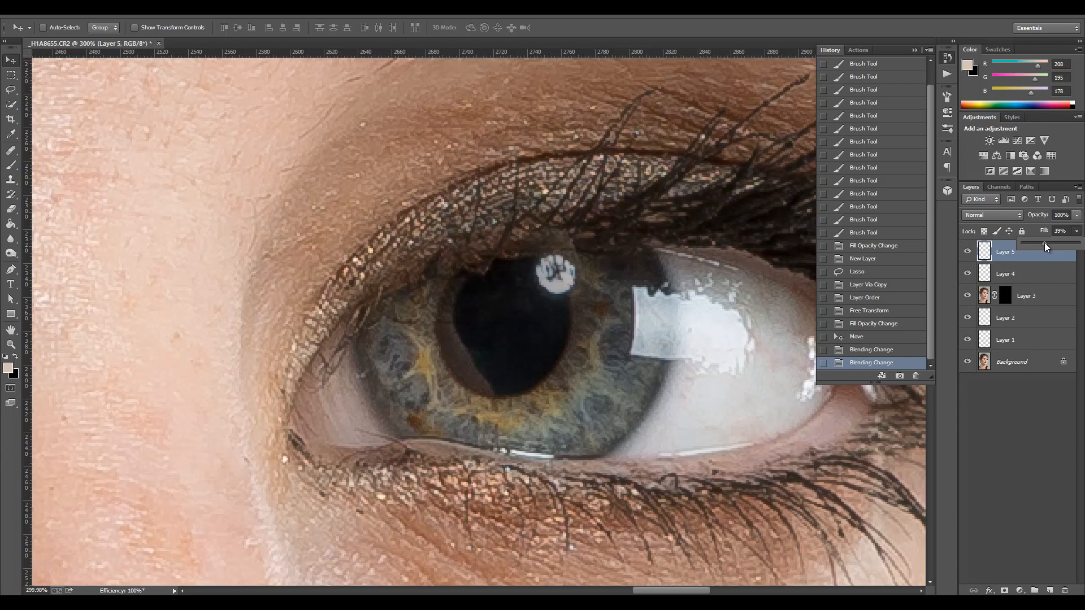
left_click_drag(1047, 242, 1048, 241)
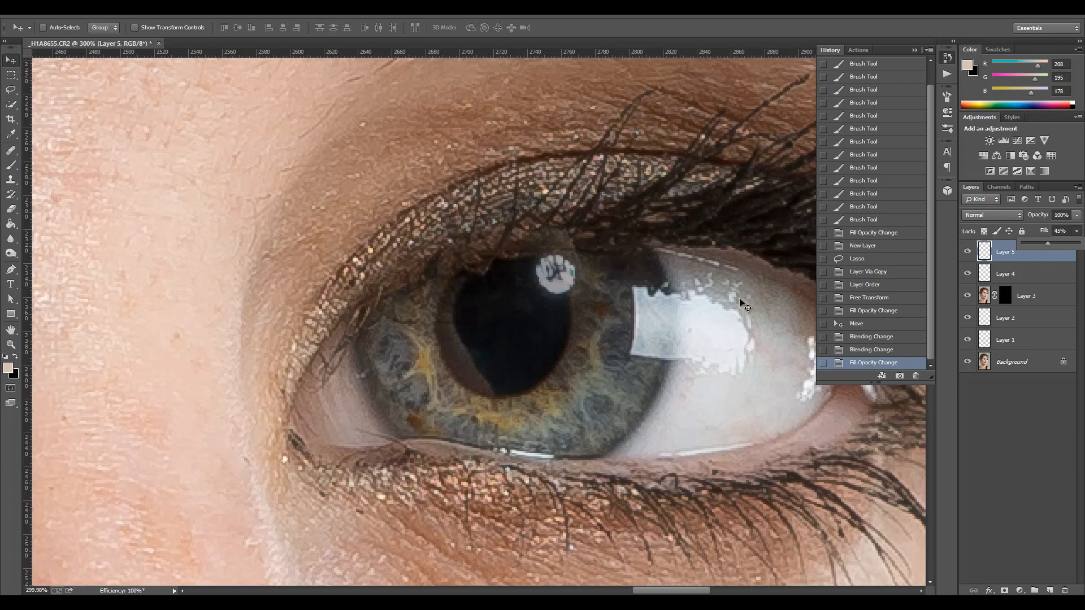
- Add a layer mask to Layer 5 and brush black at 10% and 70% opacity around the patch's edges to blend it in
left_click(1004, 589)
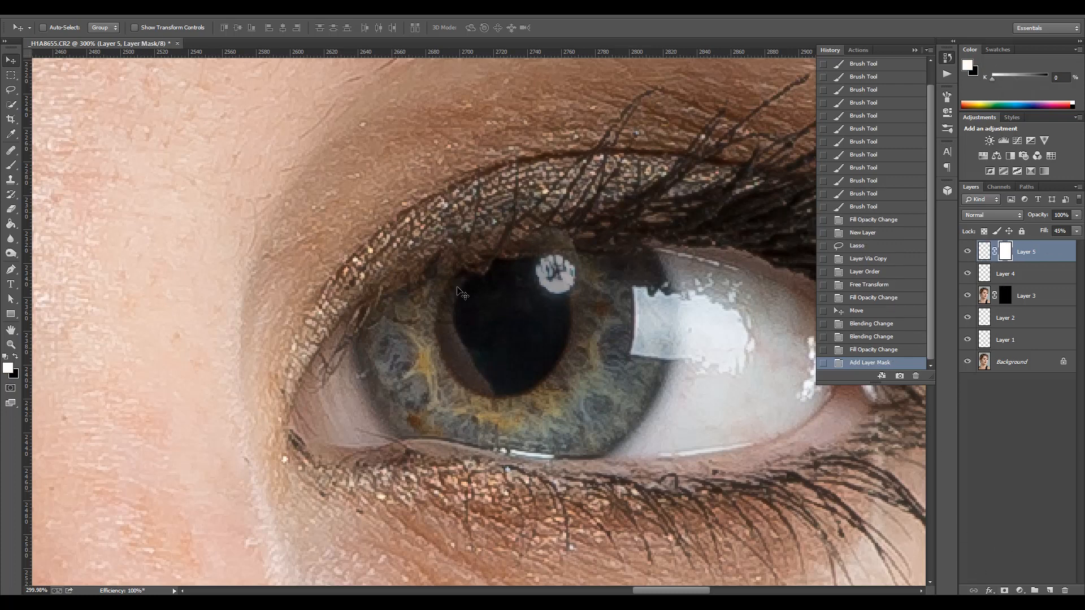
left_click(11, 169)
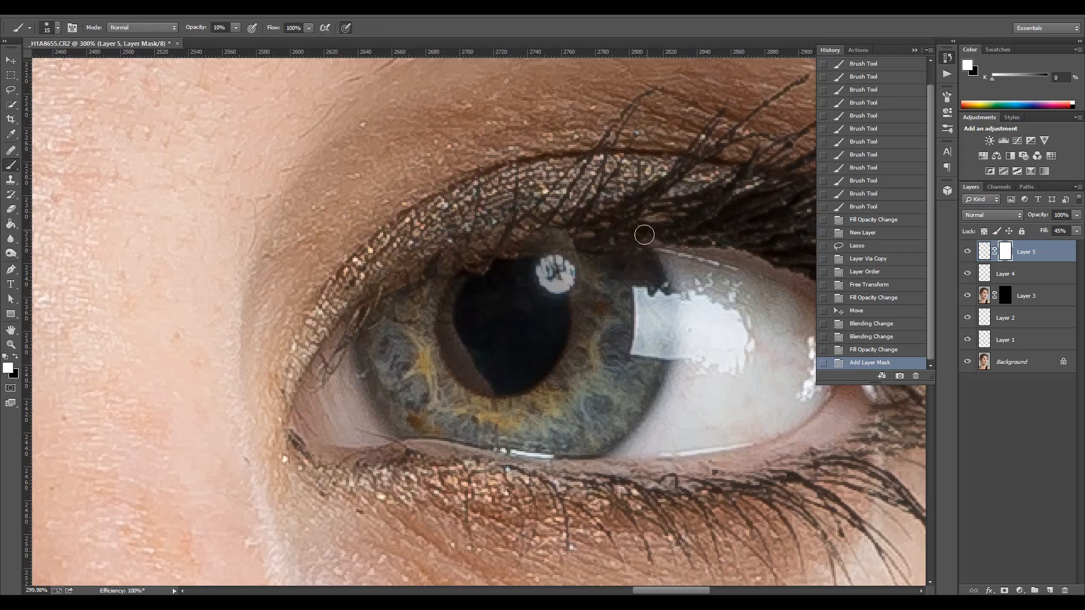
key("x")
key("bracketleft")
key("bracketleft")
mouse_move(577, 239)
left_mouse_down()
mouse_move(589, 235)
mouse_move(558, 229)
left_mouse_up()
key("bracketright")
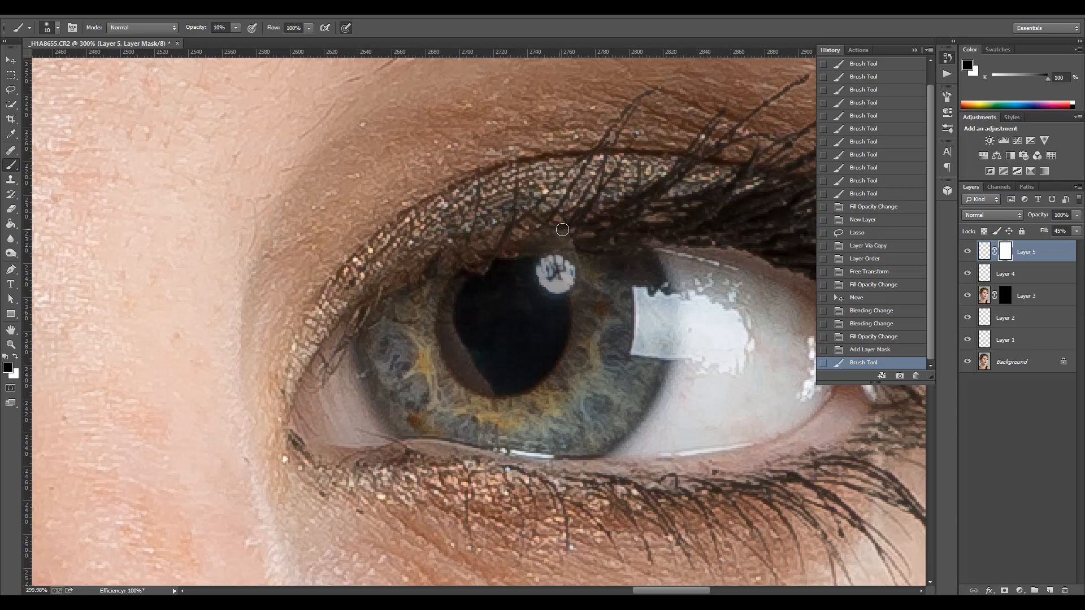
key("7")
left_click_drag(528, 320, 610, 357)
- Reduce Layer 5's fill to 24% while judging the catchlights of both eyes in the wider face view
scroll(556, 363, "down", 1)
scroll(556, 363, "down", 5)
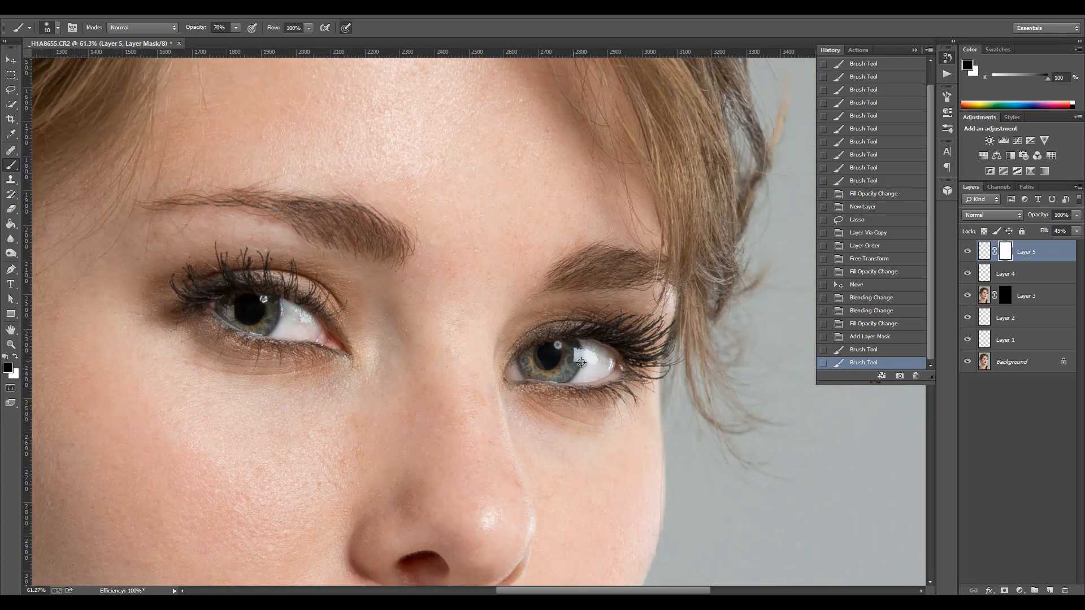
scroll(558, 349, "up", 1)
left_click(1077, 231)
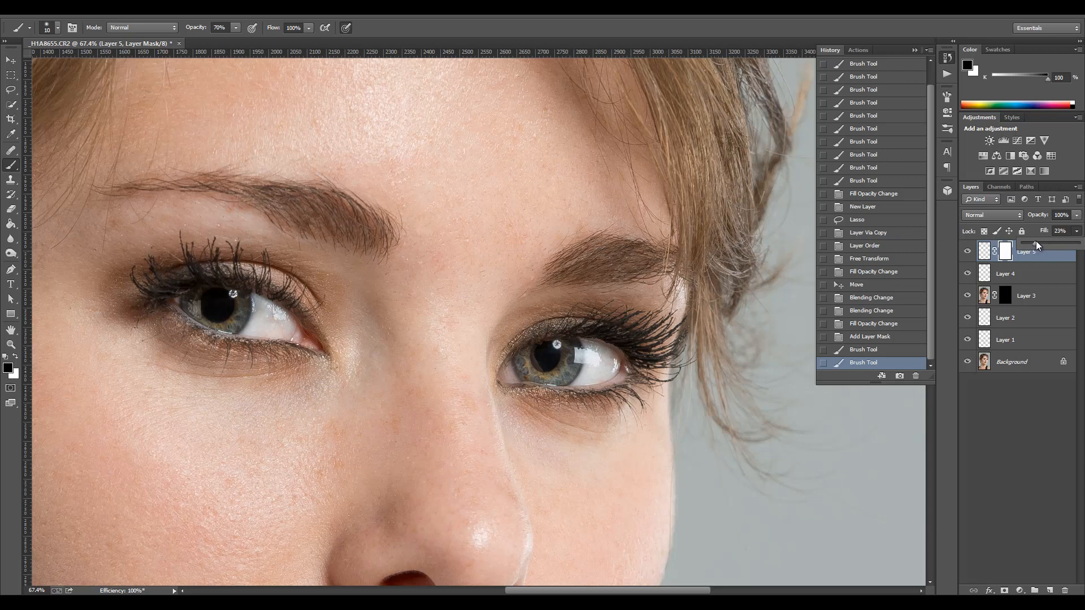
left_click_drag(1035, 241, 1034, 244)
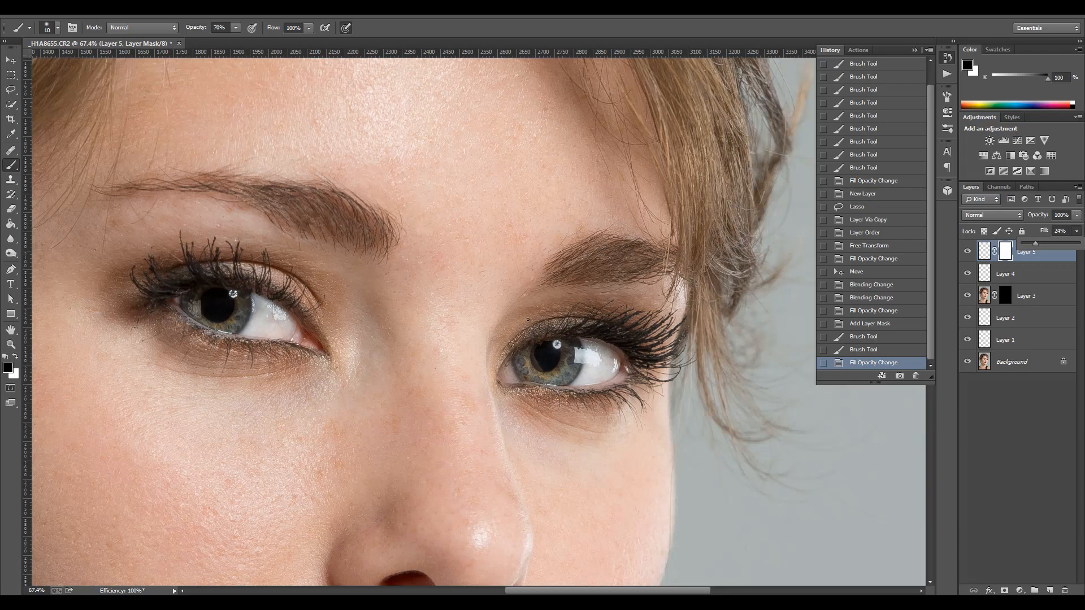
- Lasso the right edge of the left-hand eye's pupil on the Background and copy it to a new layer directly above Layer 4
scroll(577, 349, "up", 6)
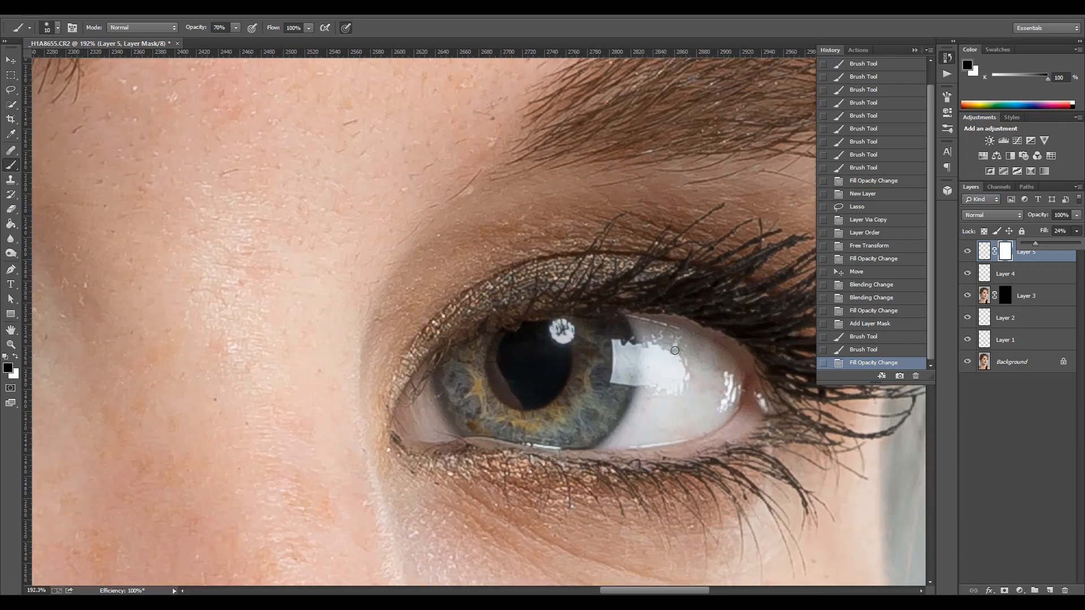
left_click_drag(246, 310, 467, 313)
left_click_drag(177, 236, 381, 338)
scroll(510, 353, "up", 4)
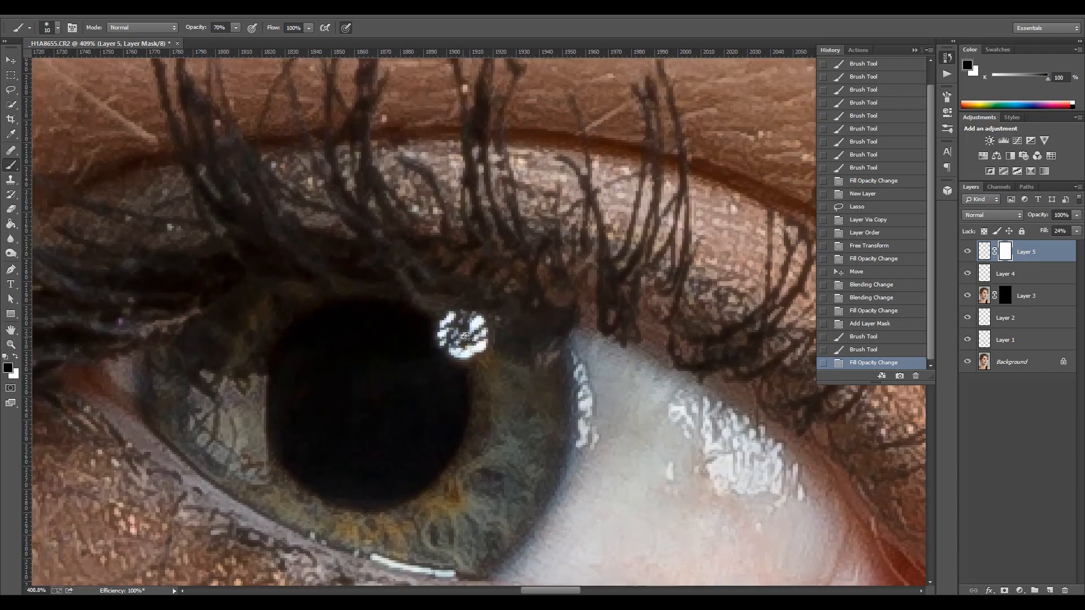
scroll(467, 338, "up", 2)
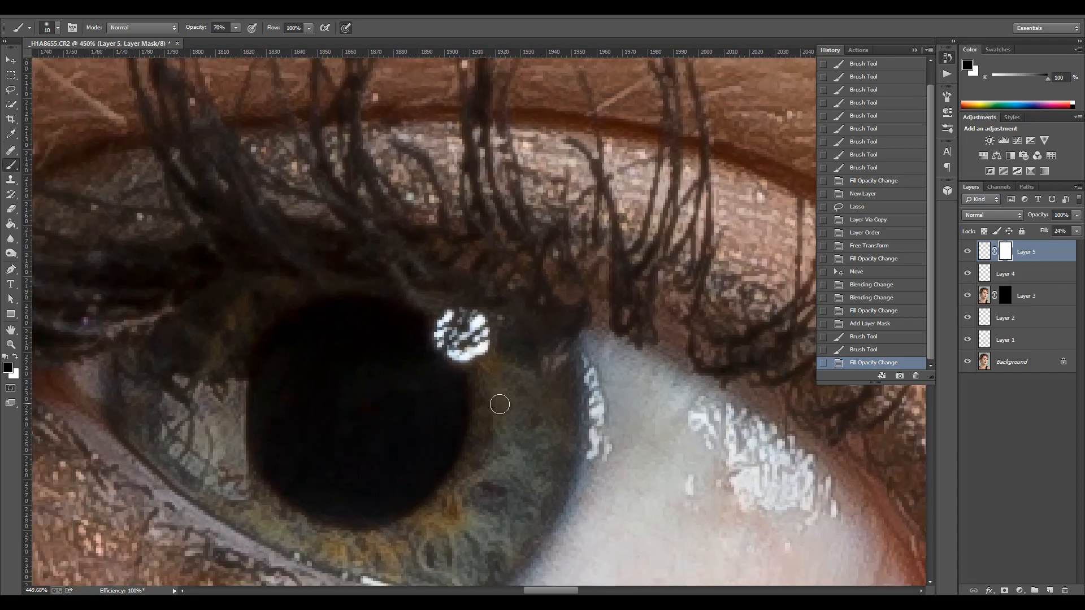
left_click(10, 90)
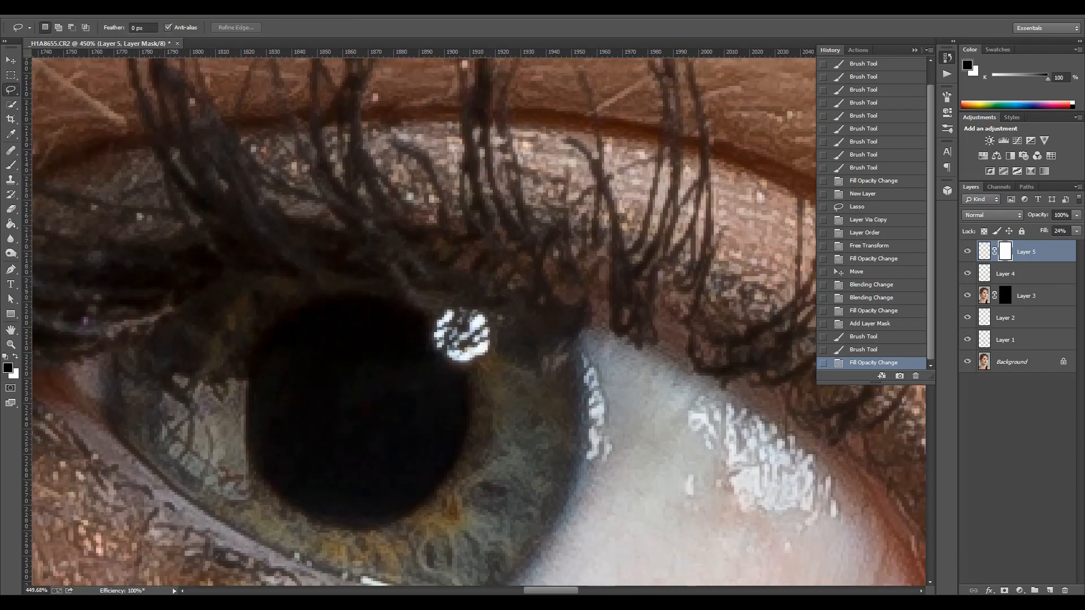
left_click(1016, 362)
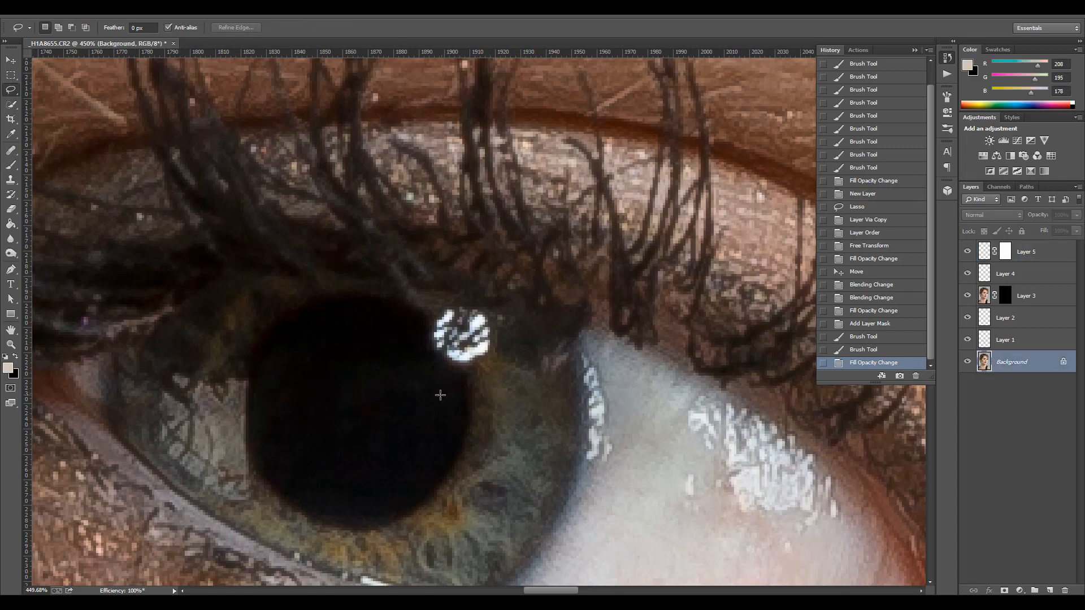
mouse_move(479, 396)
left_mouse_down()
mouse_move(488, 449)
mouse_move(448, 472)
mouse_move(426, 413)
mouse_move(456, 412)
left_mouse_up()
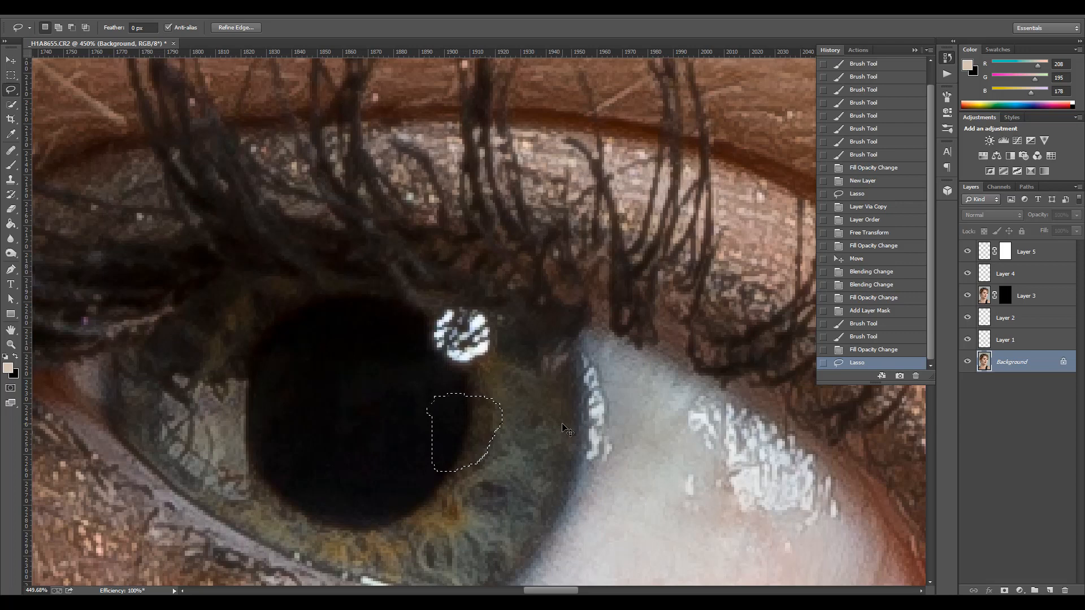
key("ctrl+j")
left_click_drag(1045, 373, 1041, 263)
- Rotate the Layer 6 patch by -43.66° and place it over the catchlight at the pupil's upper right edge
left_click(59, 15)
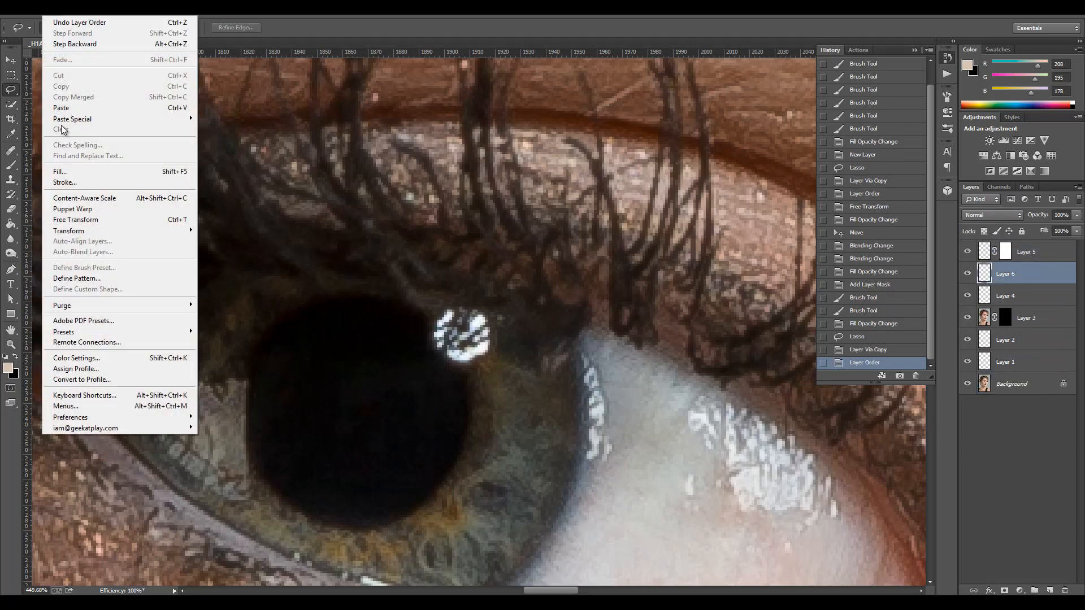
mouse_move(113, 231)
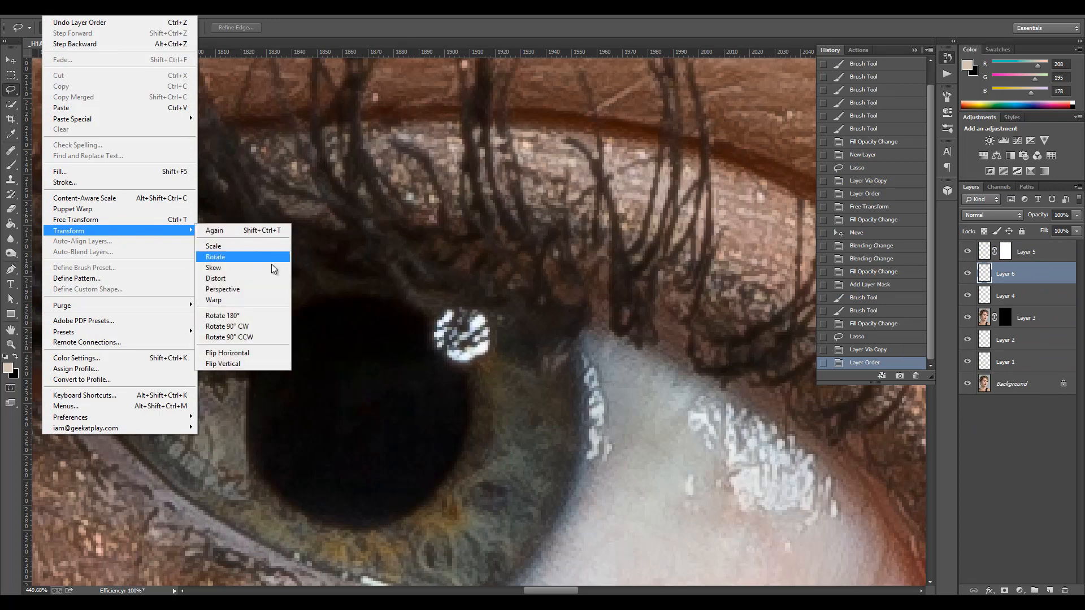
left_click(256, 254)
left_click_drag(500, 364, 472, 338)
left_click_drag(465, 421, 467, 341)
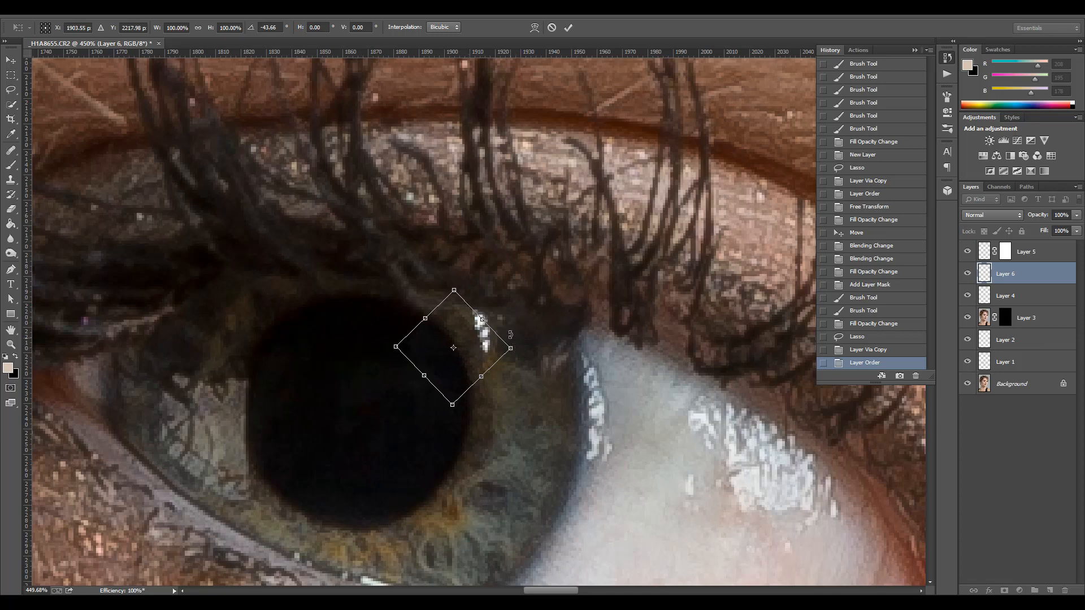
key("Return")
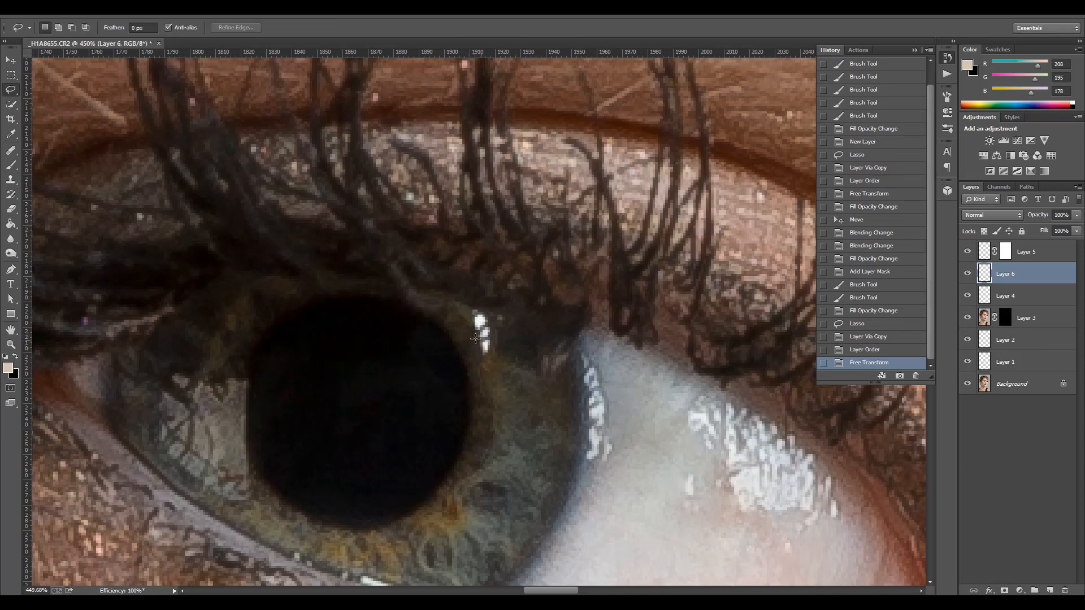
- With a 9 px Clone Stamp, sample beside the pupil's edge and clone over the inner side of the leftover catchlight on Layer 6
left_click(10, 182)
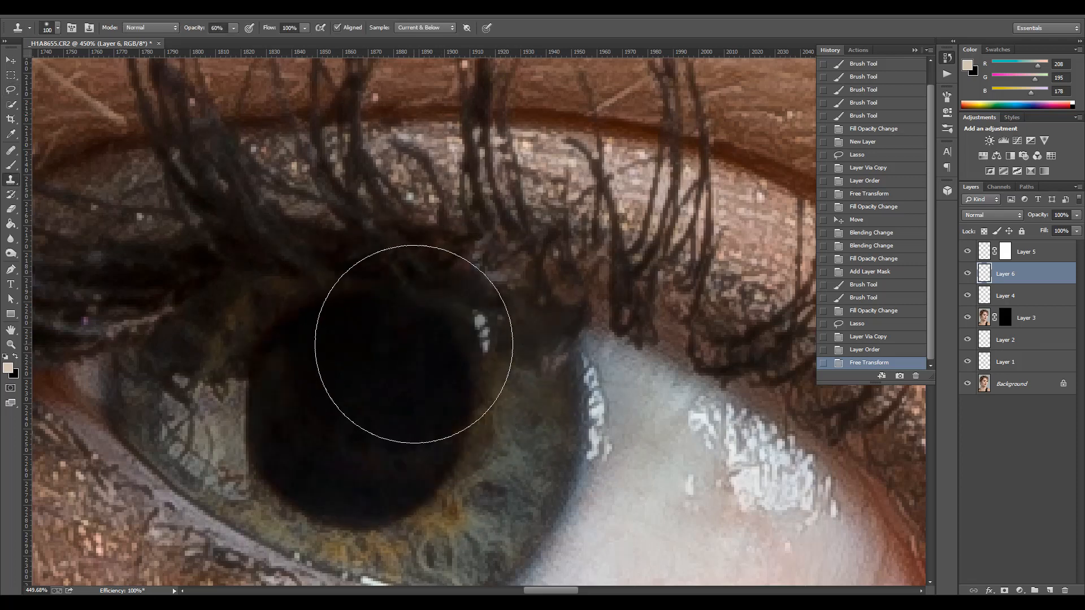
key("bracketleft")
key("bracketleft")
key("bracketleft")
key("bracketleft")
key("bracketleft")
key("bracketleft")
key("bracketleft")
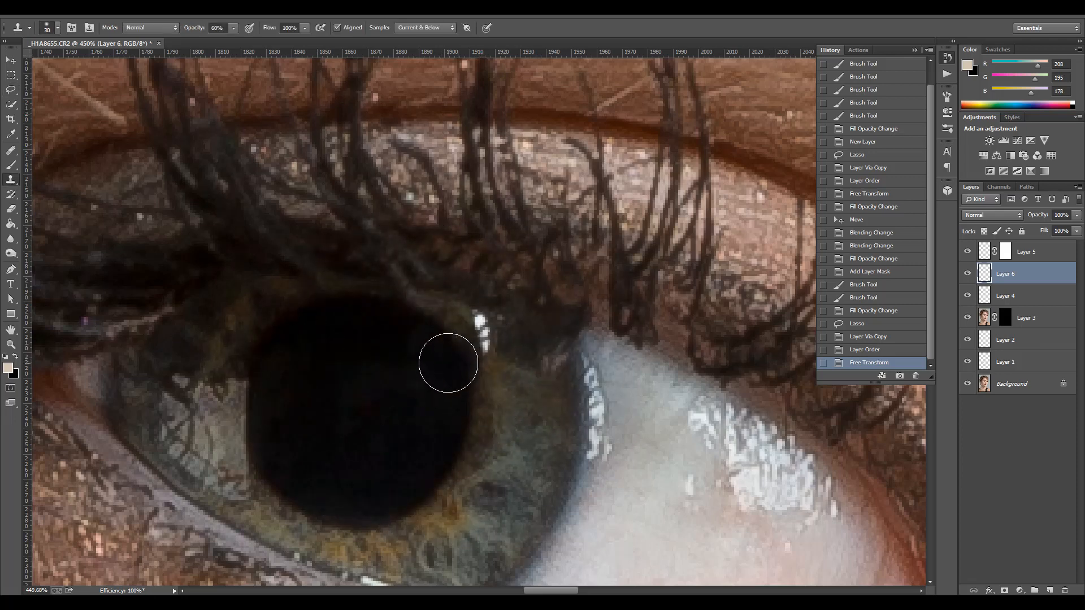
key("bracketleft")
key("bracketleft")
key("bracketleft")
key("bracketleft")
key("bracketleft")
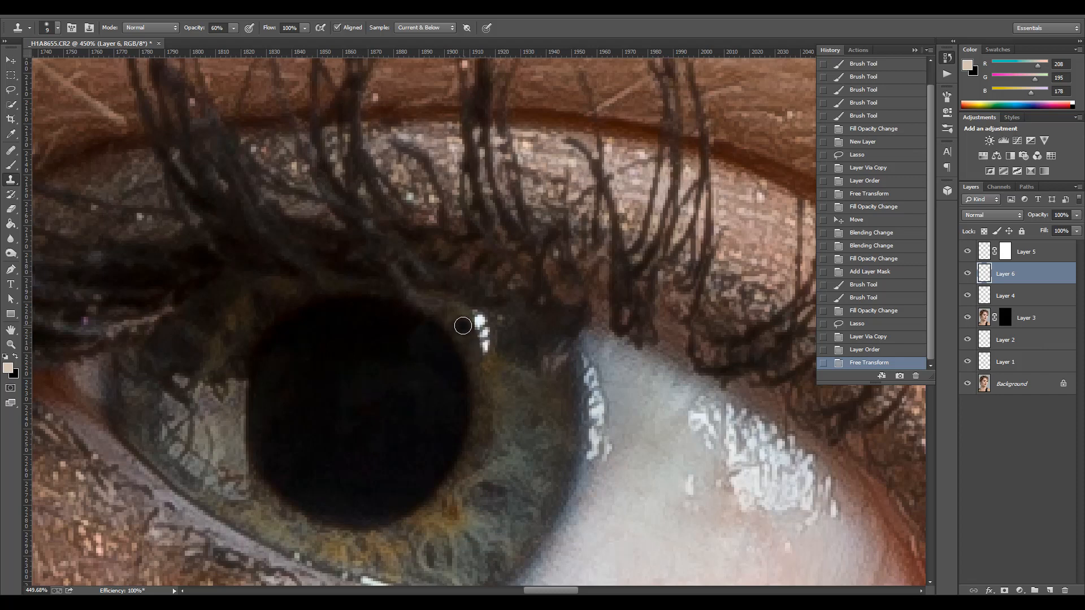
left_click(460, 324, "alt")
left_click(474, 325)
left_click(478, 332)
left_click(479, 336)
left_click(479, 344)
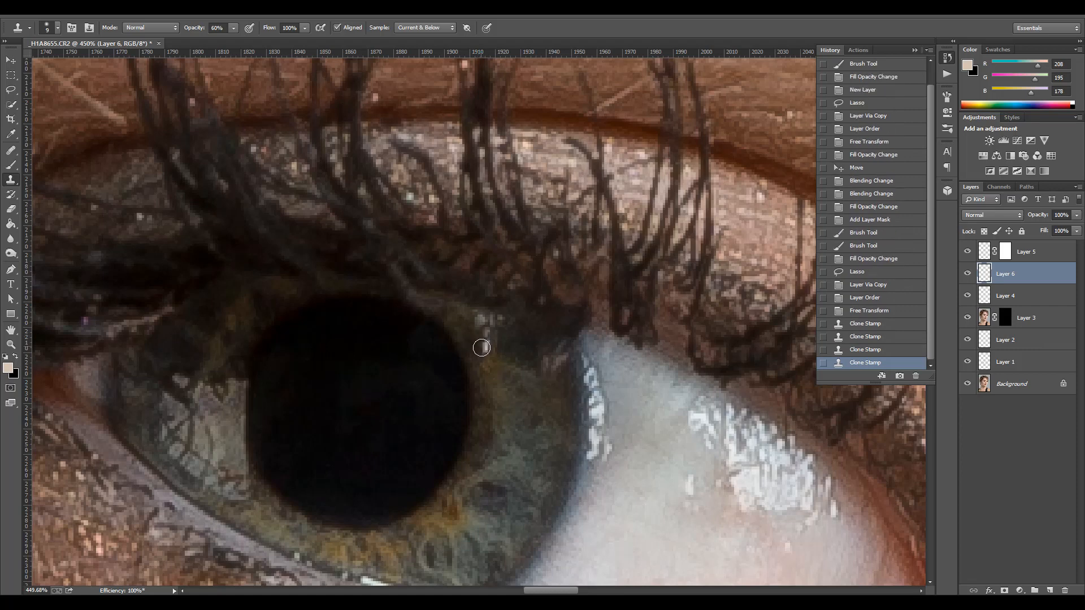
left_click(478, 346)
left_click(478, 339)
left_click(470, 334)
- Resample near the pupil's edge and clone over the remaining light specks of the catchlight
left_click(463, 326, "alt")
left_click(484, 327)
left_click(486, 339)
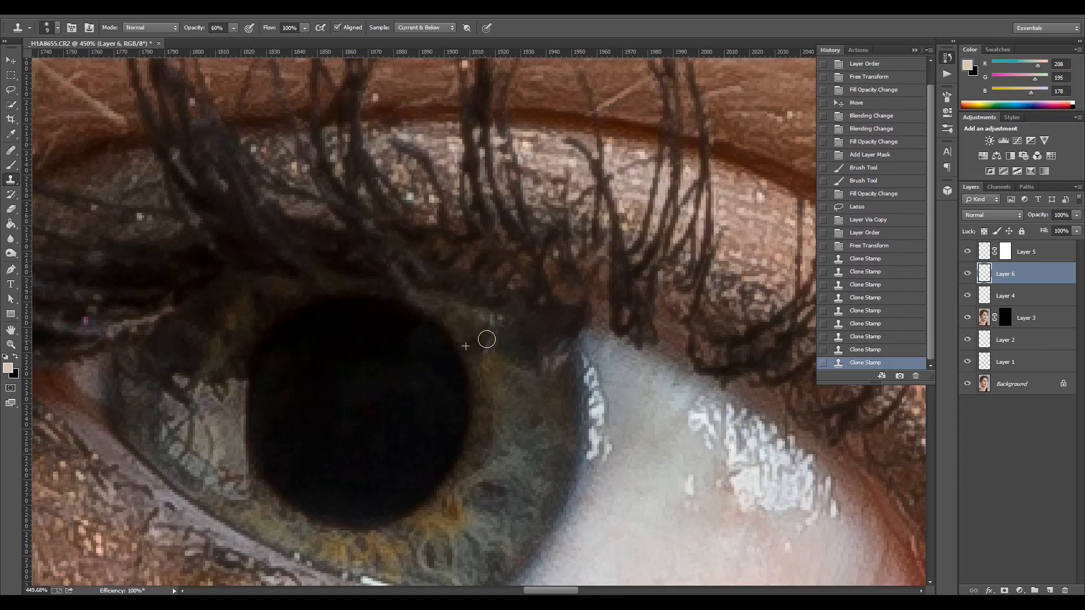
left_click(475, 320)
left_click(489, 330)
left_click(487, 343)
left_click(486, 352)
left_click(477, 318)
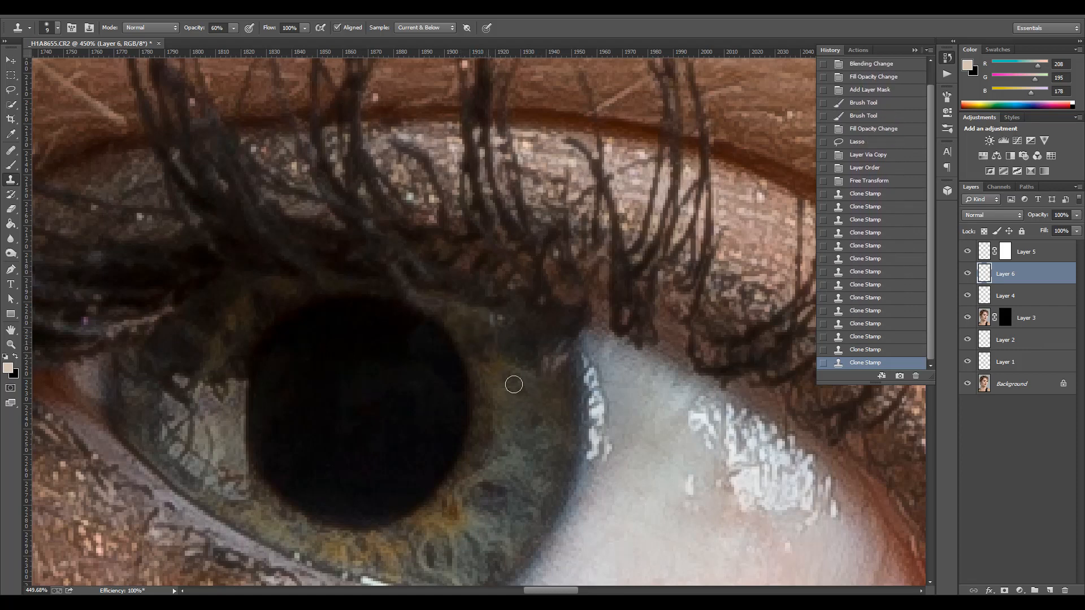
- Set Layer 6's fill to 39% and mask the patch's right edge with a black 10 px brush at 70% opacity
left_click(1077, 232)
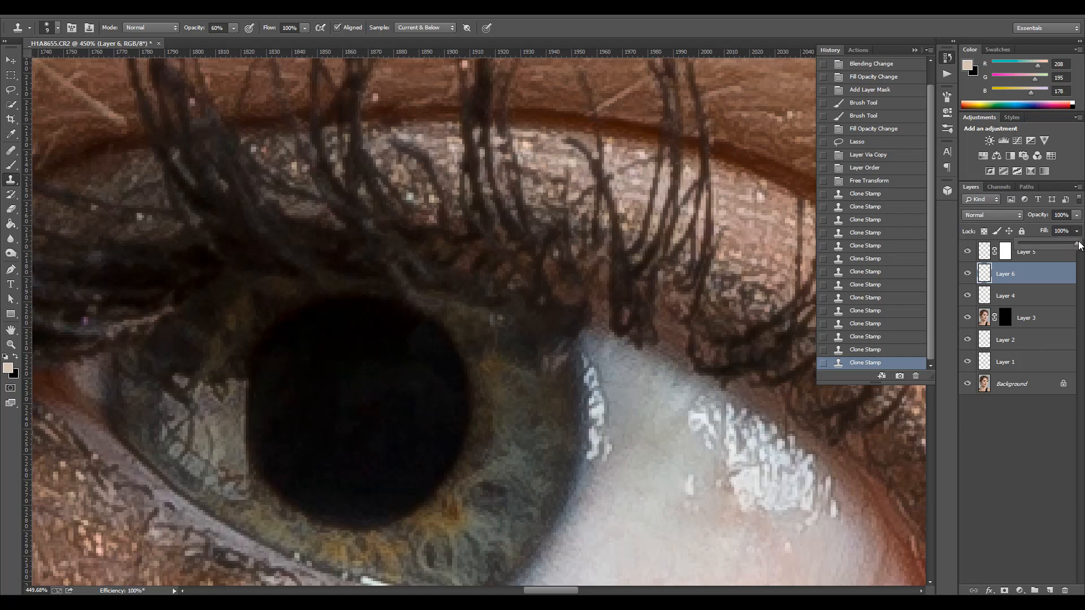
mouse_move(1078, 244)
left_mouse_down()
mouse_move(1022, 243)
mouse_move(1038, 245)
left_mouse_up()
left_click(1004, 590)
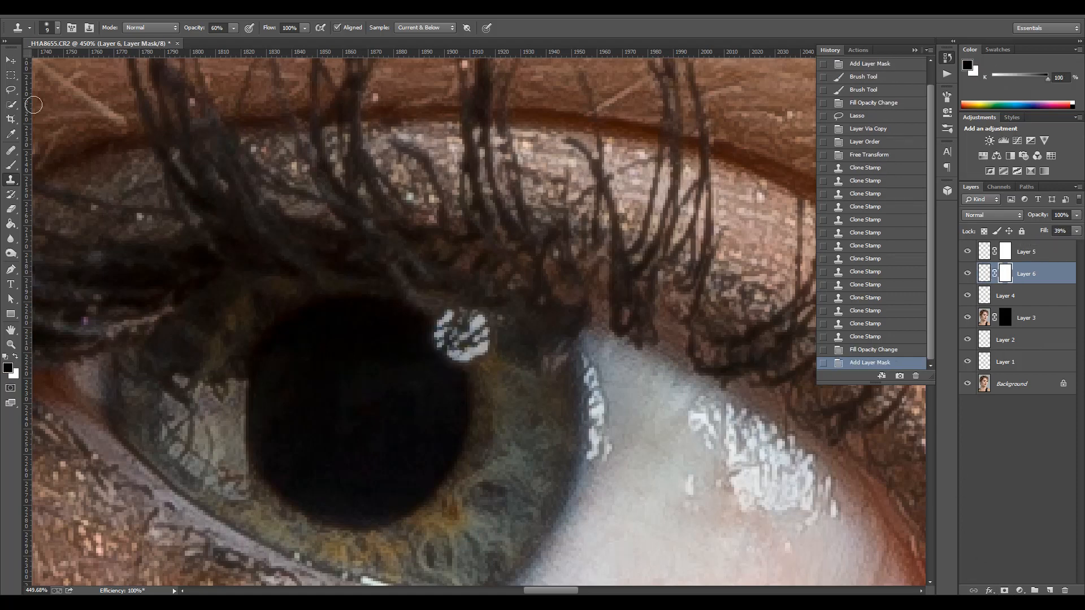
left_click(10, 167)
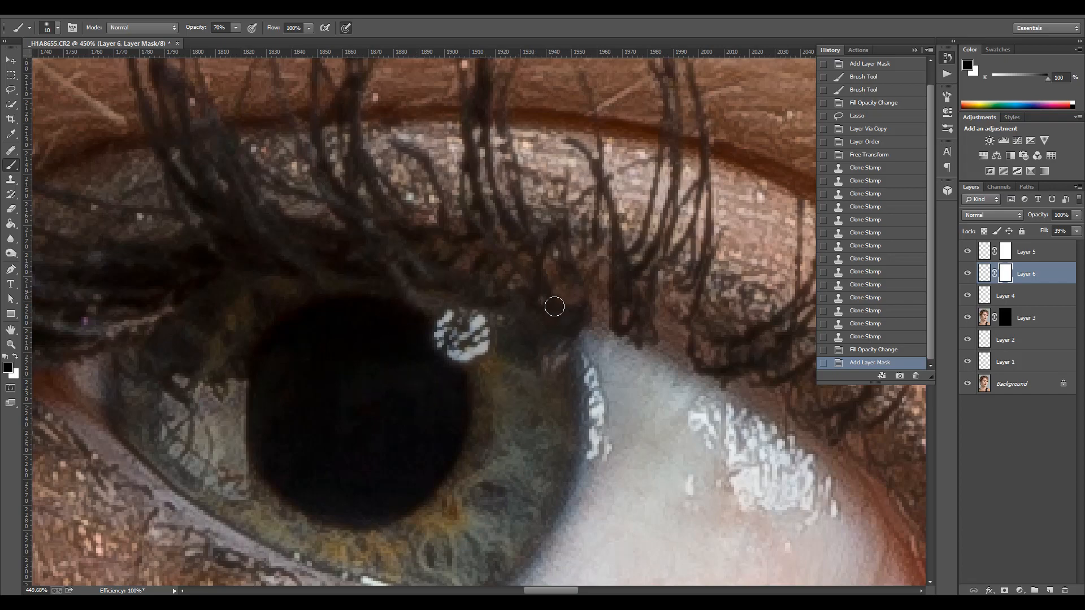
left_click(499, 344)
- Create a new empty layer directly above Layer 5
scroll(499, 344, "down", 10)
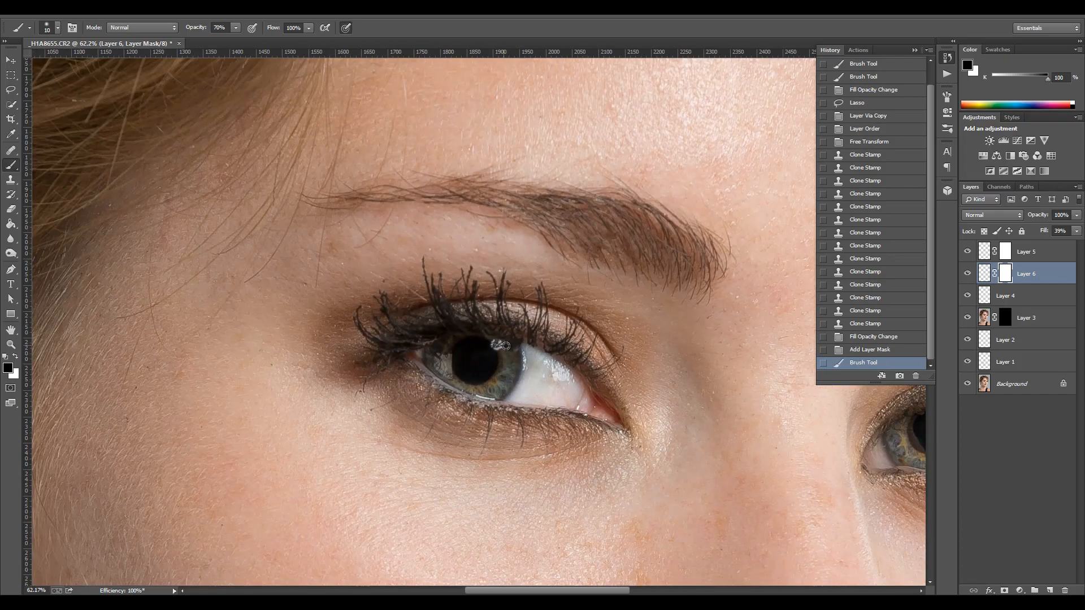
scroll(506, 346, "down", 5)
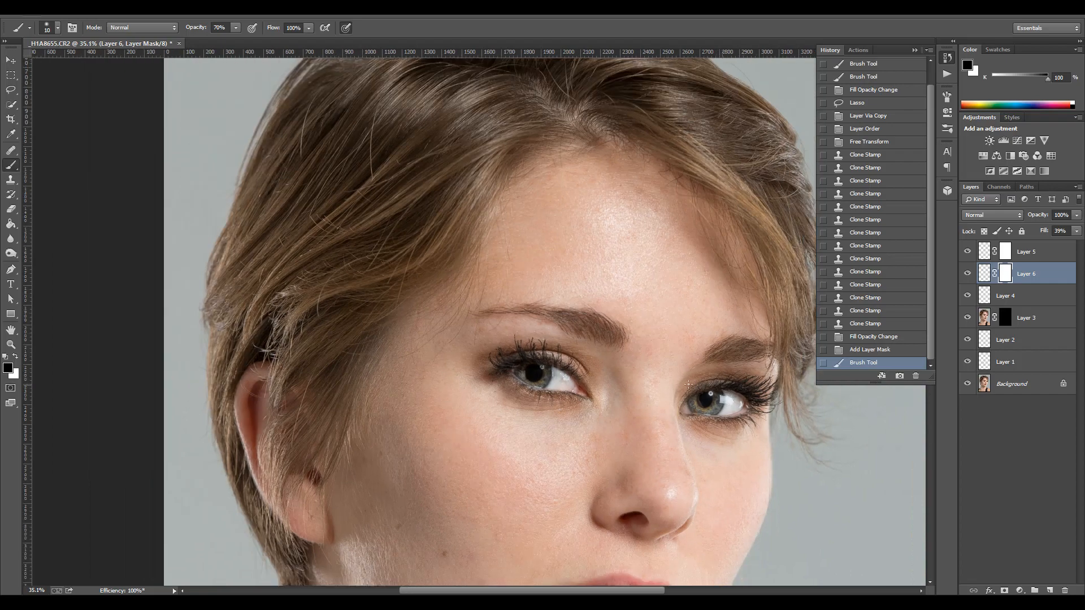
scroll(638, 381, "up", 4)
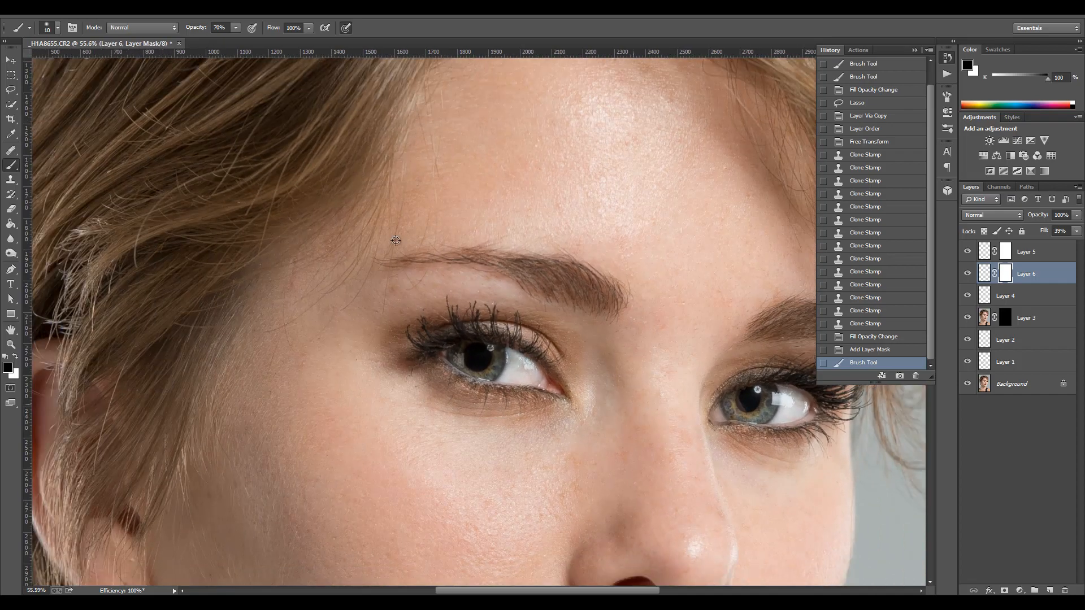
left_click(11, 60)
left_click_drag(752, 396, 646, 339)
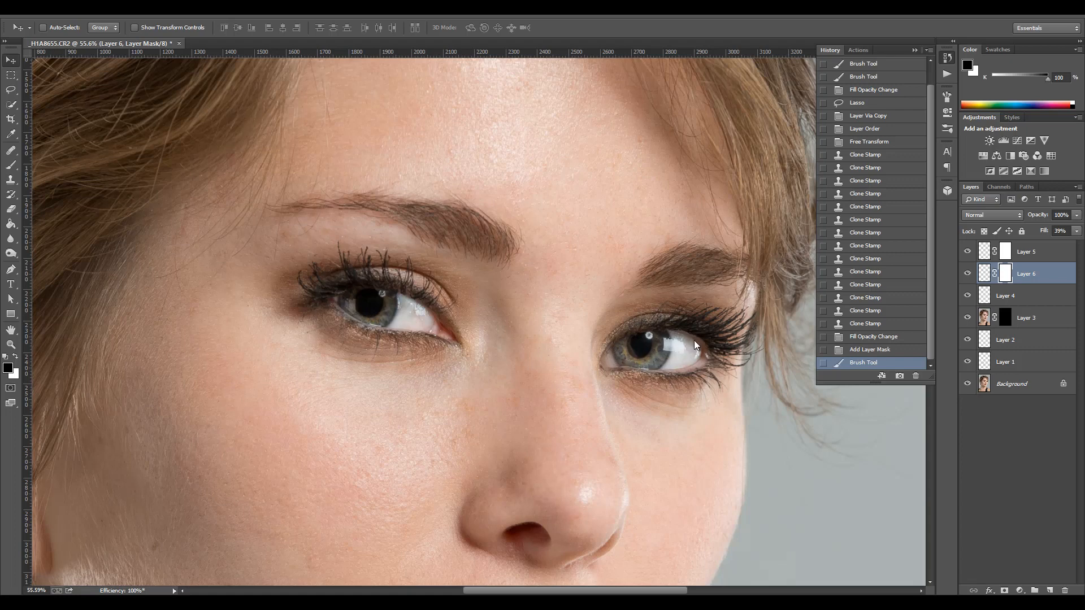
left_click(1058, 255)
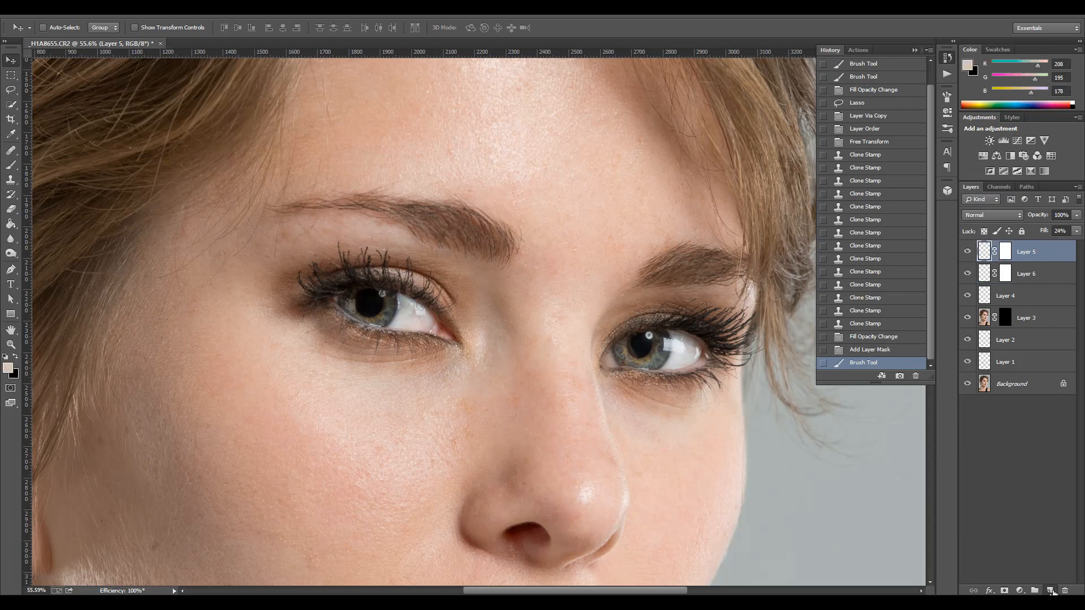
left_click(1049, 590)
- With a 20 px white brush at 10% opacity, paint repeatedly over the lower iris of the left-hand eye on Layer 7
left_click(11, 165)
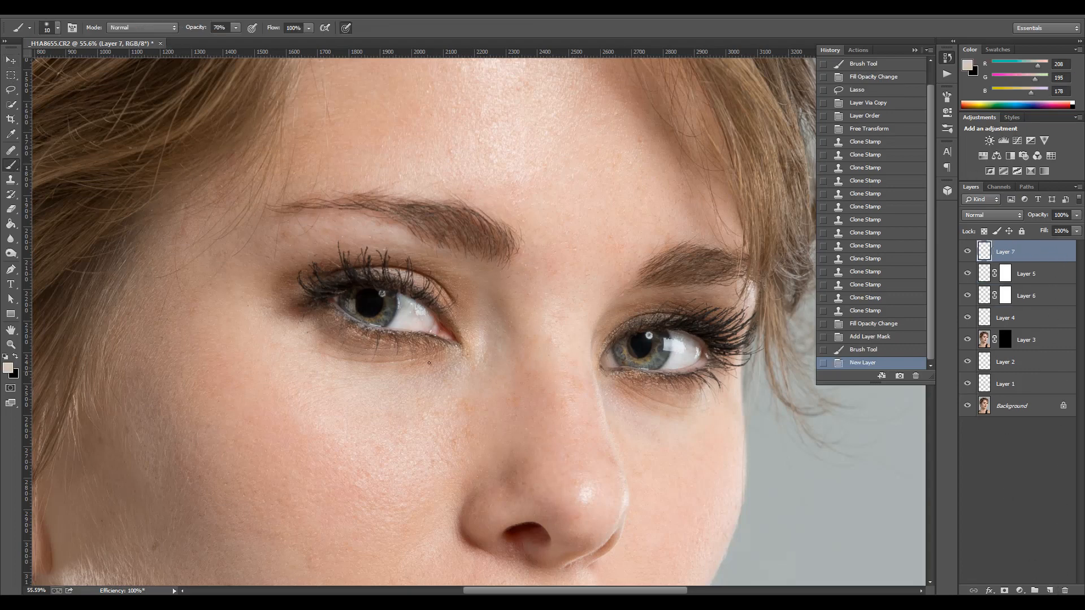
left_click(6, 356)
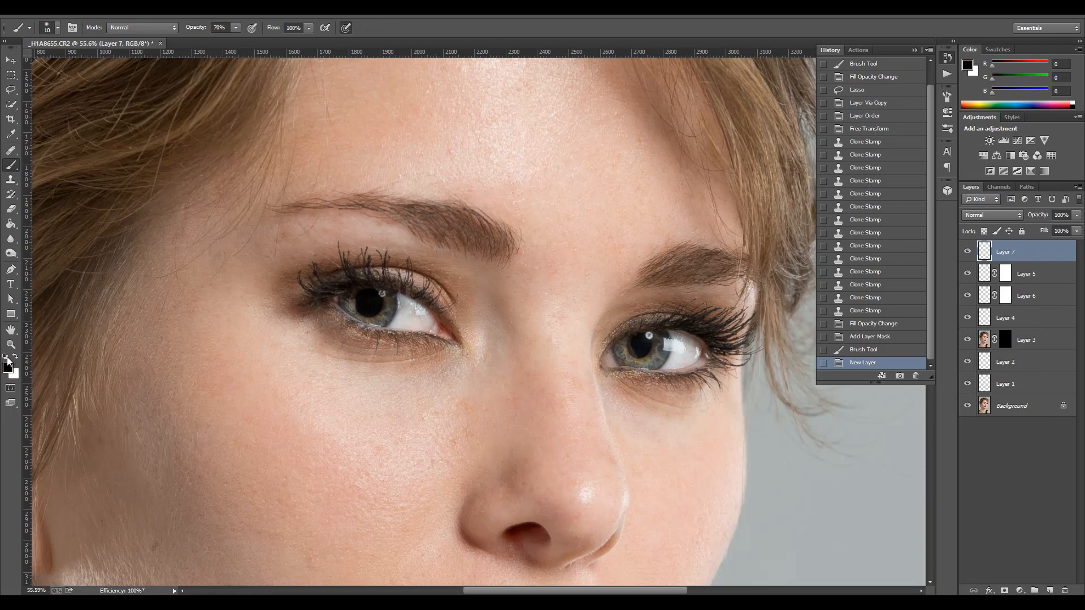
left_click(15, 356)
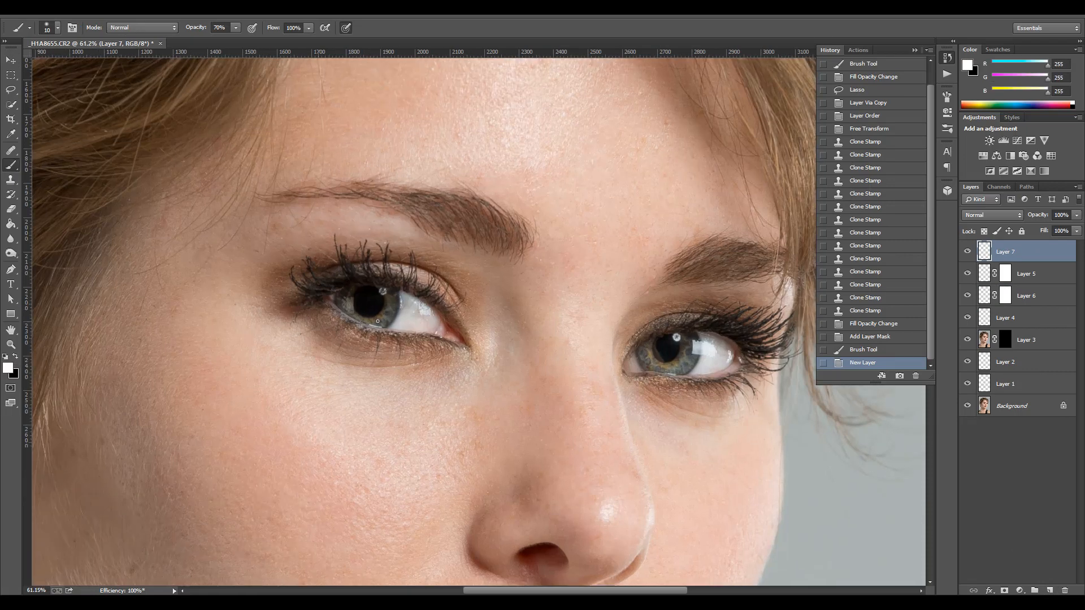
scroll(378, 321, "up", 3)
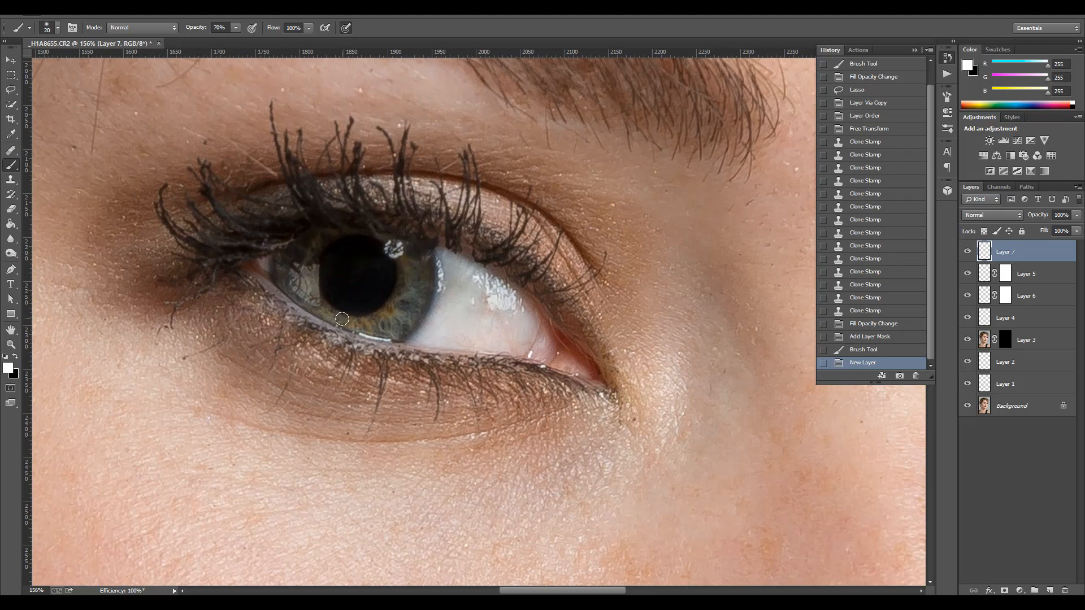
key("1")
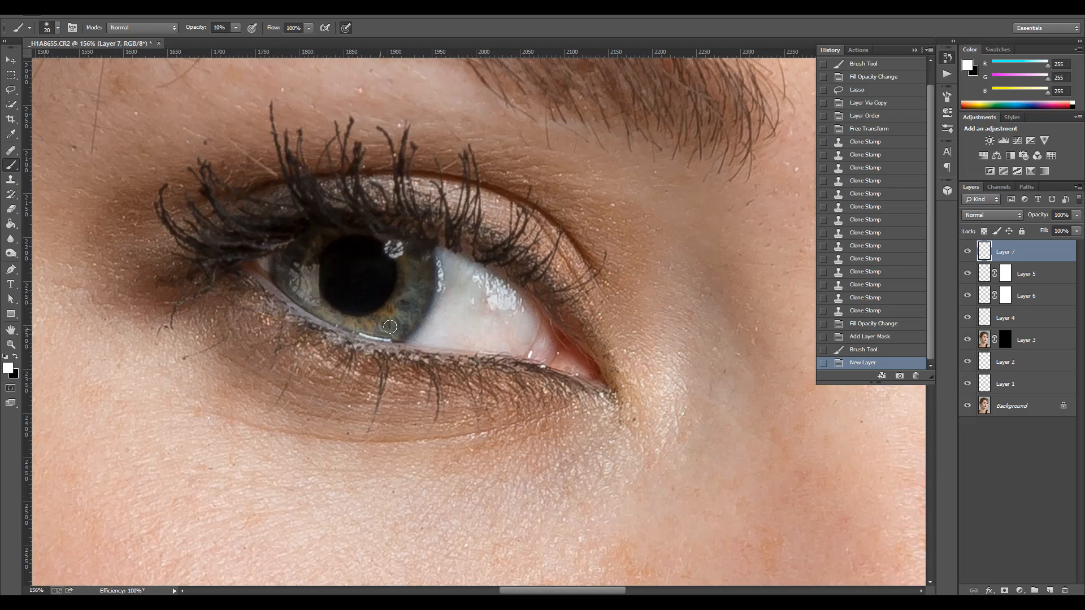
mouse_move(400, 309)
left_mouse_down()
mouse_move(410, 312)
mouse_move(385, 330)
mouse_move(405, 305)
mouse_move(354, 321)
mouse_move(296, 289)
left_mouse_up()
mouse_move(303, 293)
left_mouse_down()
mouse_move(330, 316)
mouse_move(318, 307)
left_mouse_up()
mouse_move(310, 296)
left_mouse_down()
mouse_move(365, 326)
mouse_move(395, 314)
left_mouse_up()
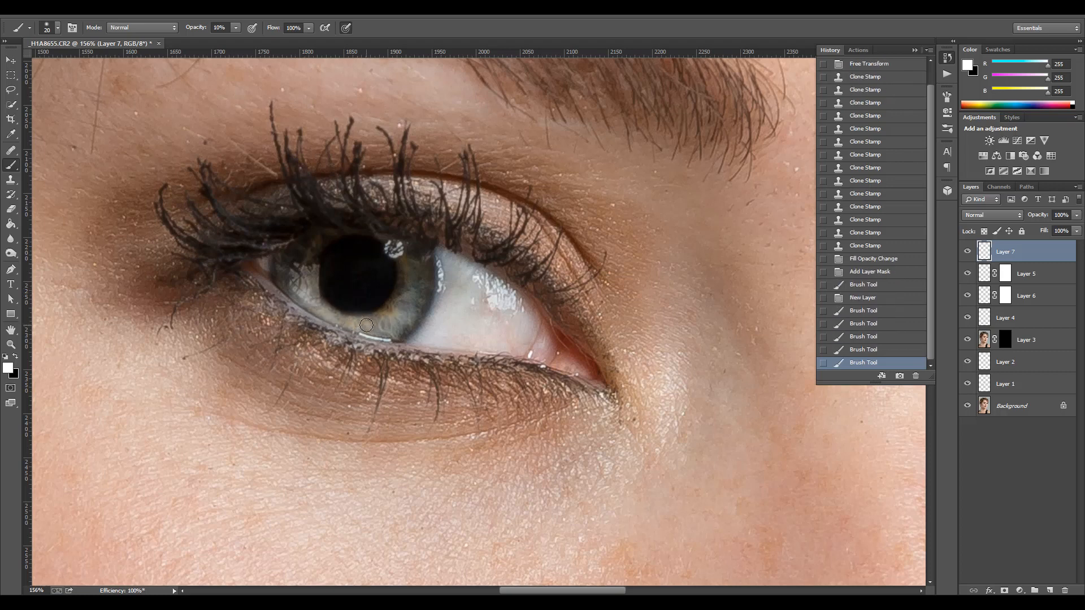
mouse_move(330, 317)
left_mouse_down()
mouse_move(366, 331)
mouse_move(397, 327)
mouse_move(413, 308)
left_mouse_up()
mouse_move(402, 319)
left_mouse_down()
mouse_move(424, 308)
mouse_move(366, 328)
mouse_move(289, 291)
mouse_move(351, 317)
mouse_move(334, 319)
mouse_move(385, 315)
mouse_move(376, 323)
mouse_move(399, 329)
mouse_move(408, 313)
mouse_move(385, 319)
left_mouse_up()
mouse_move(390, 317)
left_mouse_down()
mouse_move(370, 327)
mouse_move(409, 329)
mouse_move(370, 330)
mouse_move(385, 334)
left_mouse_up()
left_click_drag(395, 322, 429, 299)
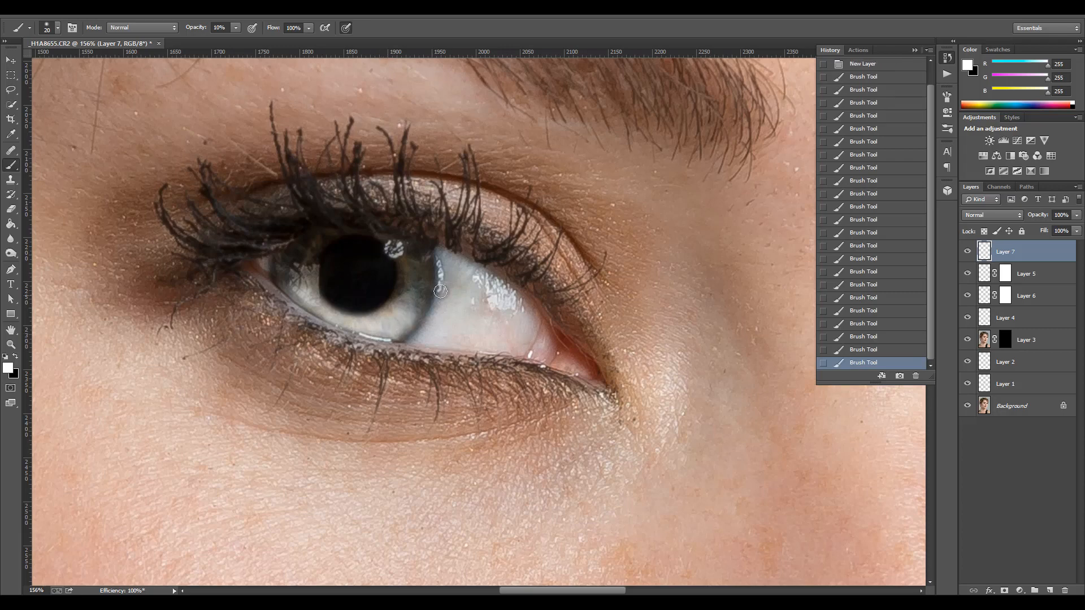
- Paint over the lower iris of the right-hand eye with the same white brush on Layer 7
left_click_drag(655, 365, 477, 341)
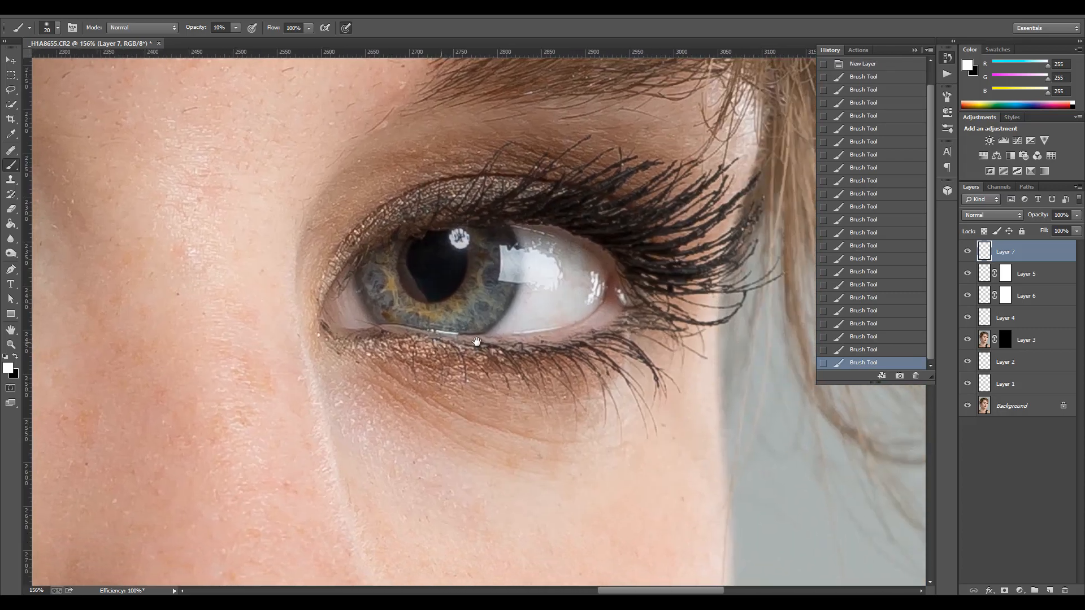
mouse_move(483, 292)
left_mouse_down()
mouse_move(426, 311)
mouse_move(380, 303)
mouse_move(434, 323)
mouse_move(401, 317)
mouse_move(430, 319)
mouse_move(395, 299)
mouse_move(448, 312)
mouse_move(407, 307)
mouse_move(474, 298)
mouse_move(456, 320)
mouse_move(474, 327)
mouse_move(486, 315)
mouse_move(465, 317)
mouse_move(467, 297)
mouse_move(399, 319)
mouse_move(380, 305)
mouse_move(420, 321)
mouse_move(403, 318)
mouse_move(387, 287)
mouse_move(415, 305)
left_mouse_up()
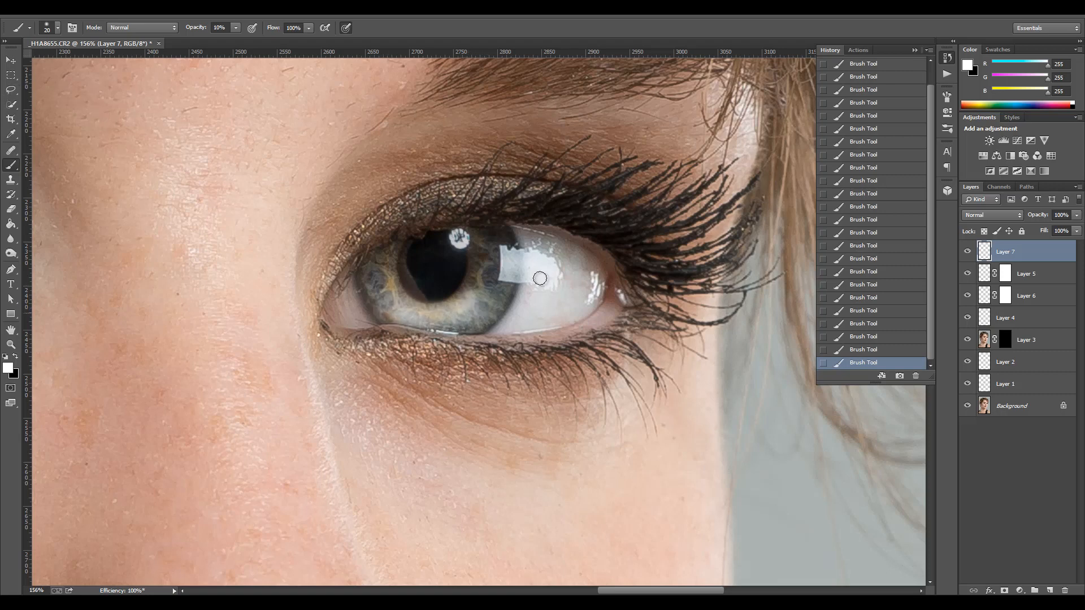
mouse_move(398, 298)
left_mouse_down()
mouse_move(459, 301)
mouse_move(398, 304)
mouse_move(436, 327)
mouse_move(420, 325)
mouse_move(489, 305)
mouse_move(474, 310)
mouse_move(488, 268)
mouse_move(500, 297)
mouse_move(484, 318)
mouse_move(506, 294)
mouse_move(471, 325)
mouse_move(369, 297)
mouse_move(385, 302)
mouse_move(379, 311)
mouse_move(410, 289)
mouse_move(388, 280)
mouse_move(446, 320)
mouse_move(396, 313)
mouse_move(461, 310)
mouse_move(411, 323)
mouse_move(480, 313)
mouse_move(440, 324)
left_mouse_up()
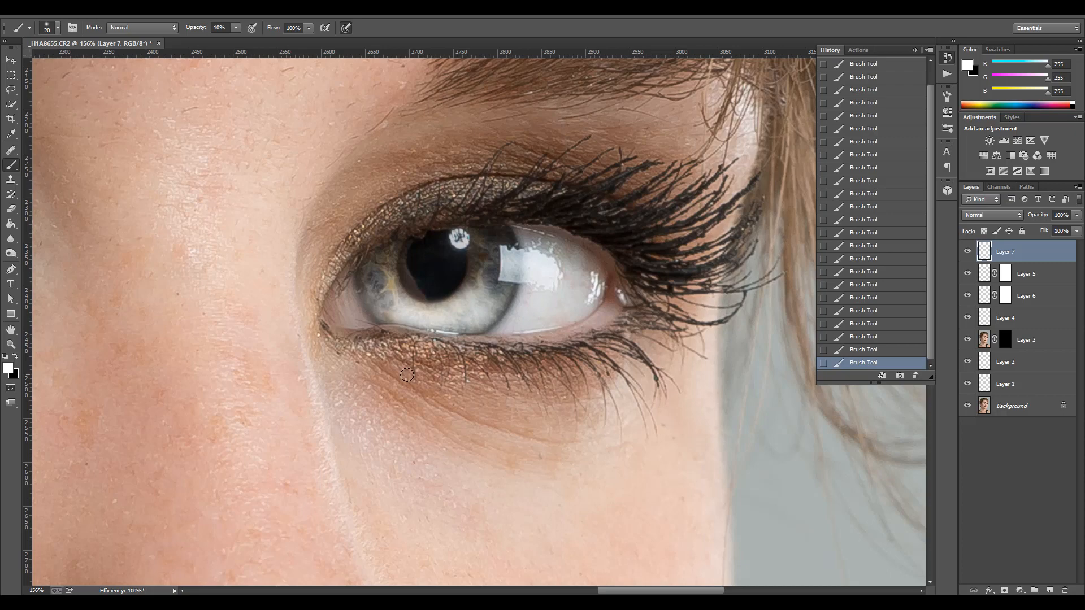
- Try out contrast blend modes such as Soft Light, Hard Light and Vivid Light on Layer 7
scroll(413, 375, "down", 3)
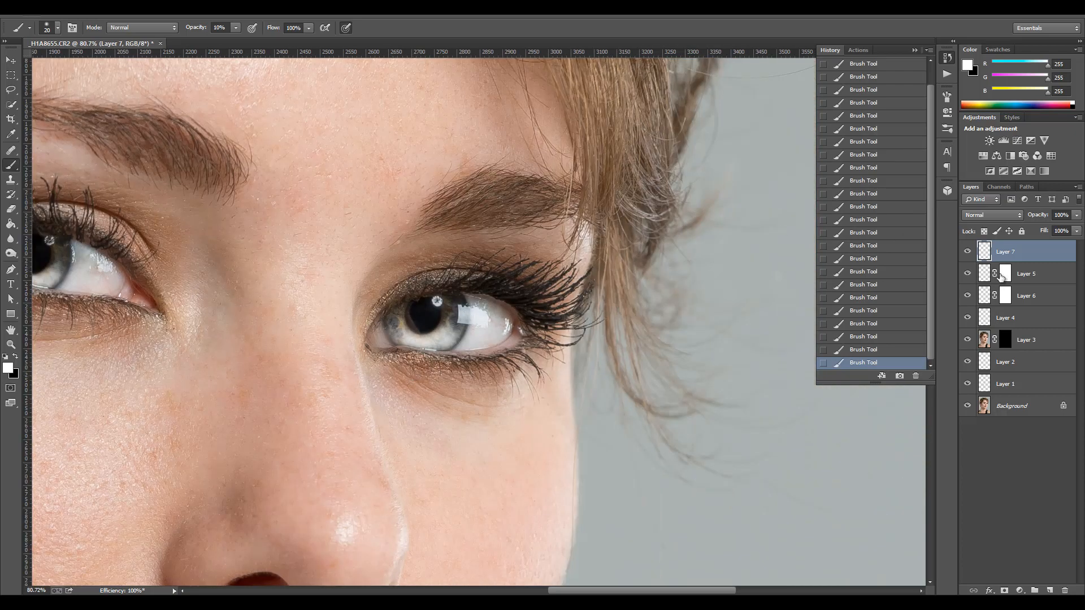
left_click(1008, 216)
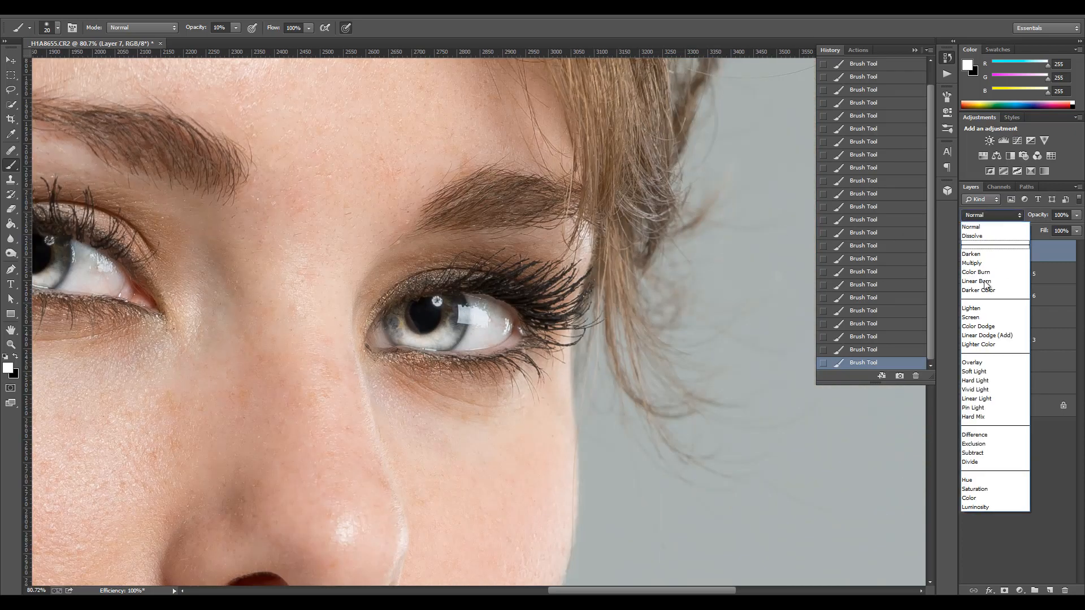
left_click(974, 371)
key("Down")
key("Down")
key("Down")
key("Down")
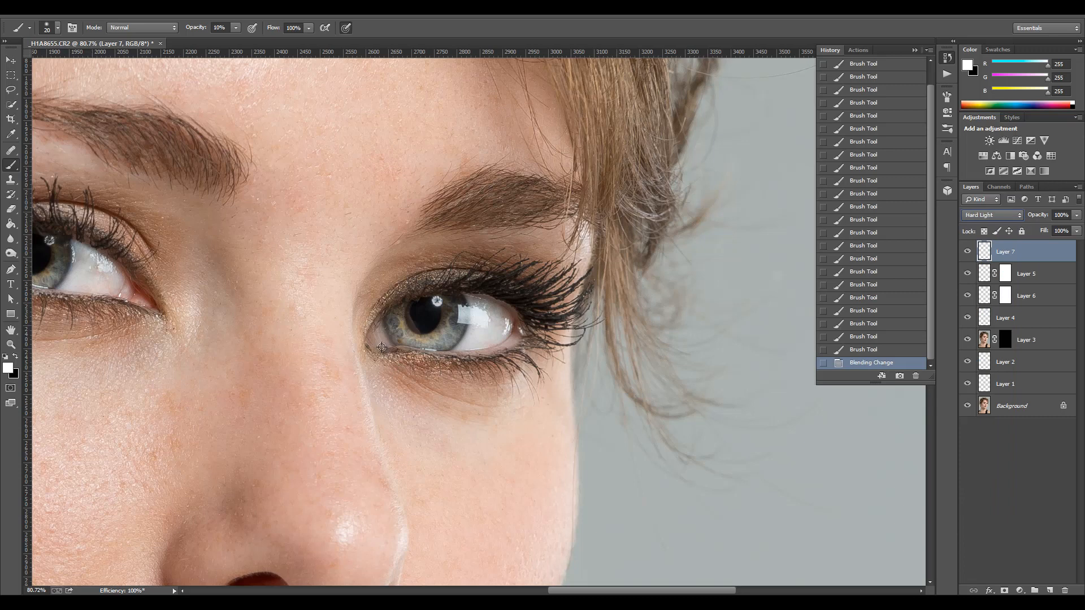
key("Up")
key("Up")
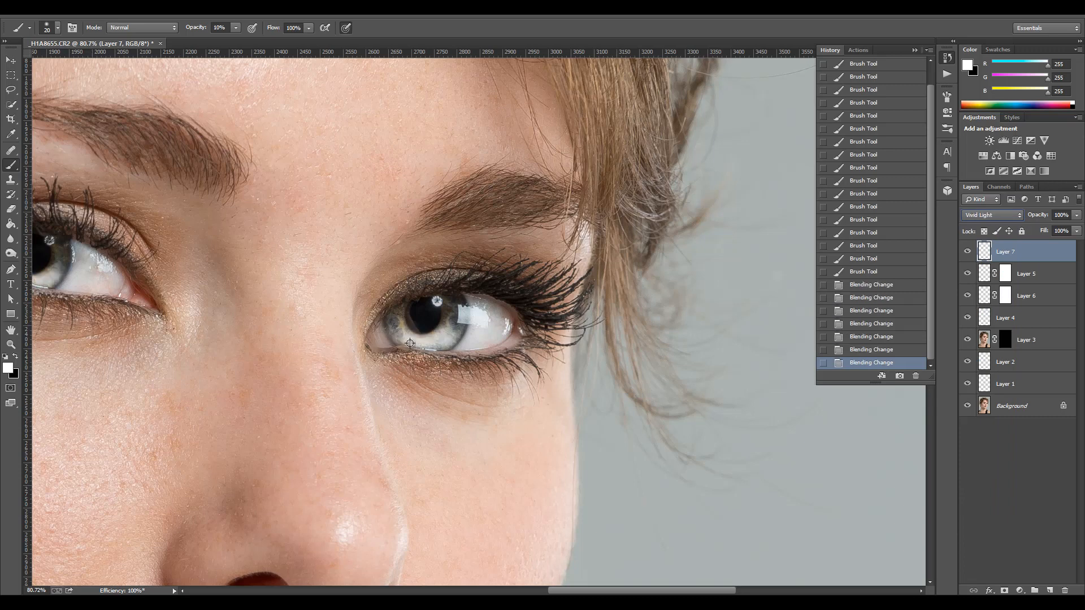
- Set Layer 7's blend mode to Soft Light and its fill to 57%
left_click(987, 215)
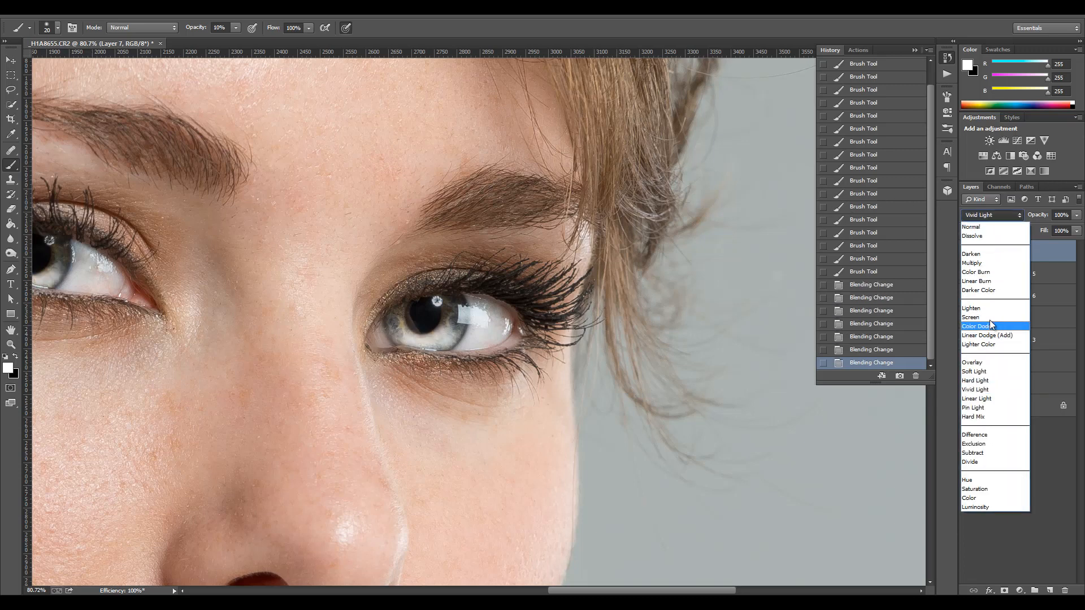
left_click(985, 372)
key("v")
left_click_drag(253, 261, 255, 263)
scroll(254, 263, "down", 5)
scroll(254, 263, "up", 1)
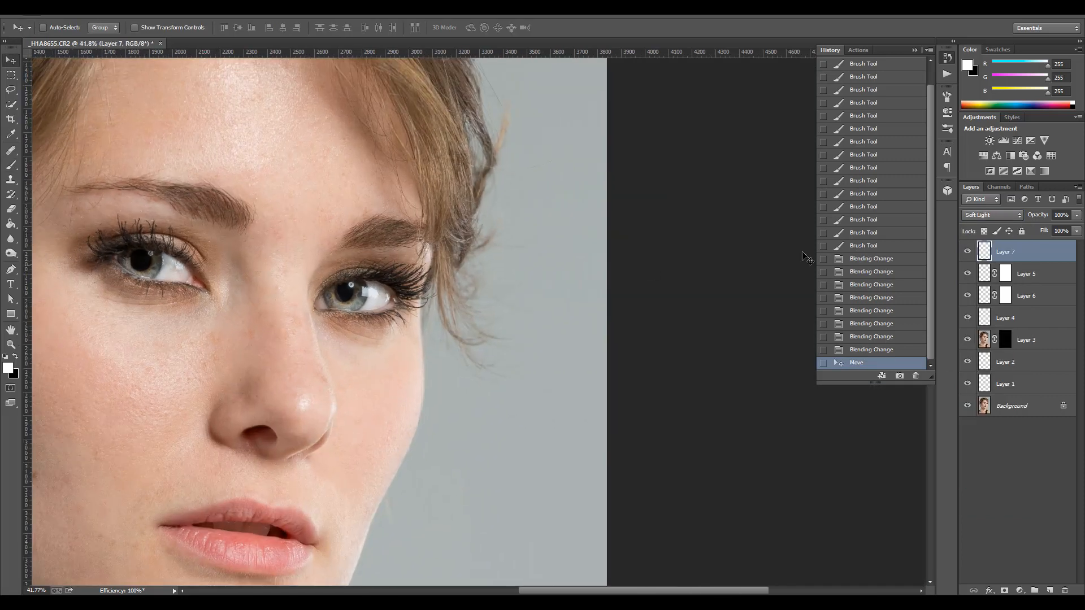
left_click(1077, 230)
mouse_move(1046, 247)
left_mouse_down()
mouse_move(1034, 247)
mouse_move(1052, 244)
left_mouse_up()
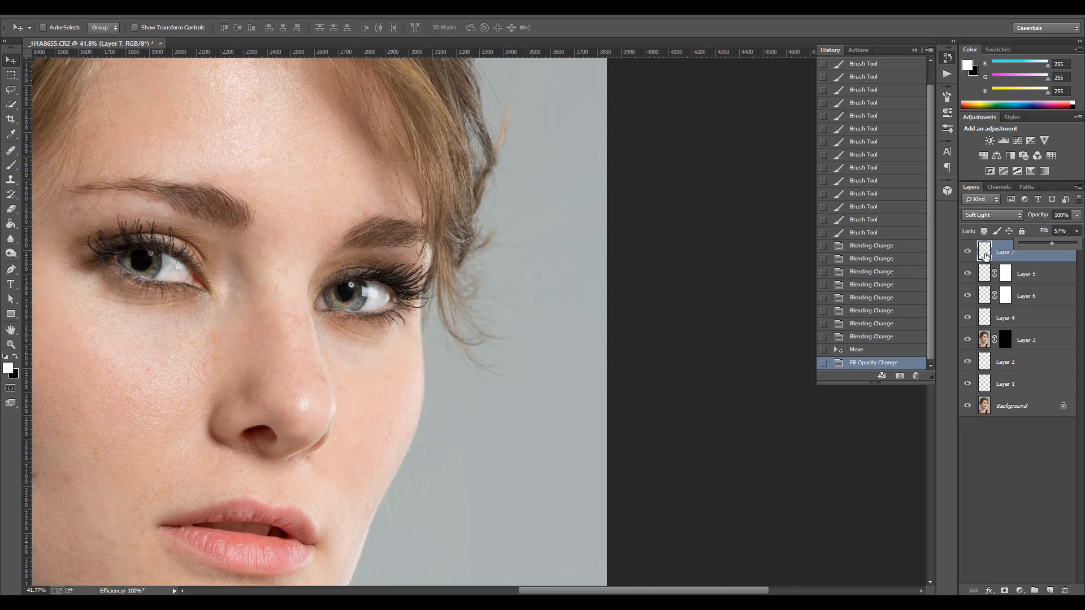
- Toggle Layer 7's visibility to compare the irises with and without the brightening
left_click(969, 251)
left_click(969, 252)
left_click(969, 252)
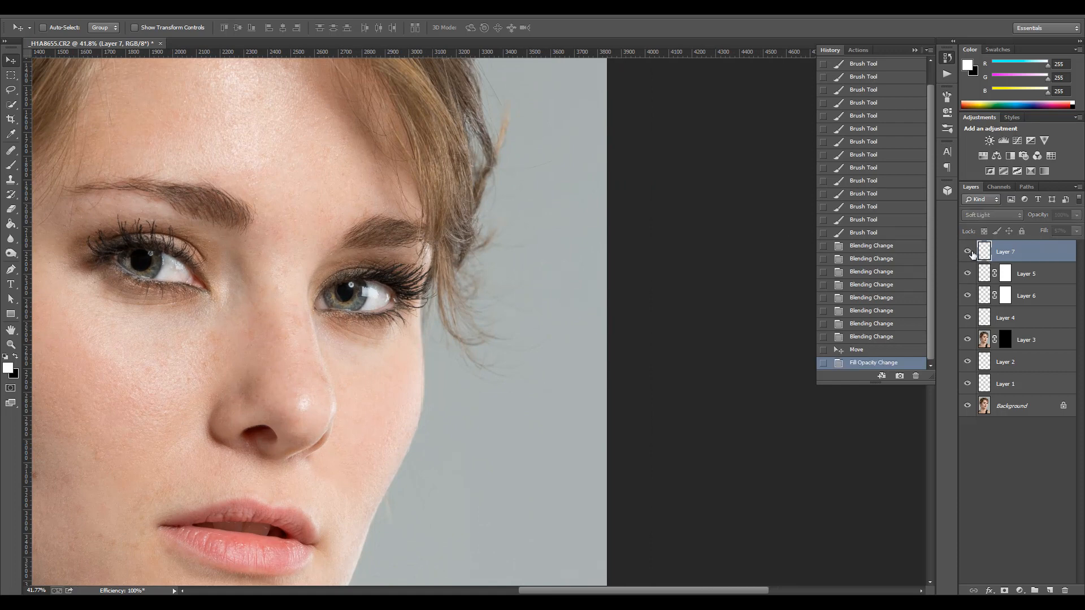
left_click(970, 252)
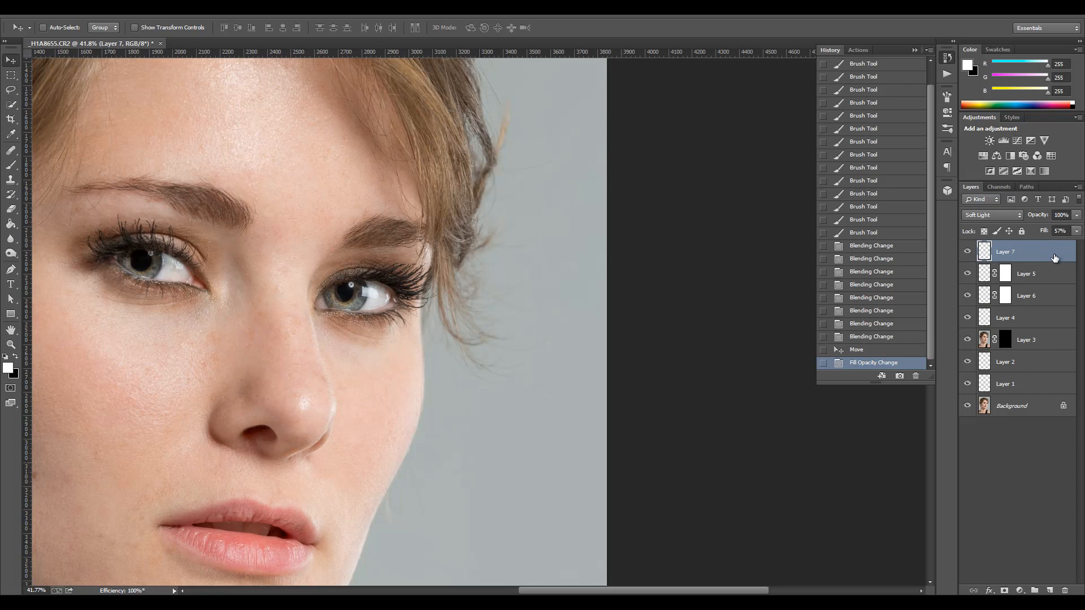
- Stamp all visible layers into a new top layer and hide that layer
key("ctrl+alt+shift+e")
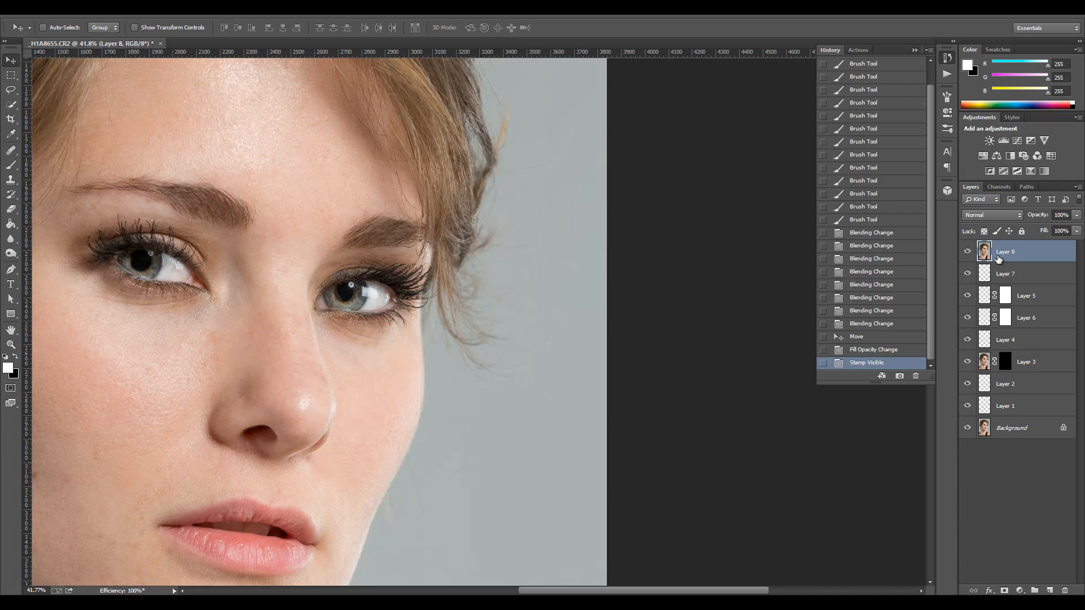
left_click(967, 251)
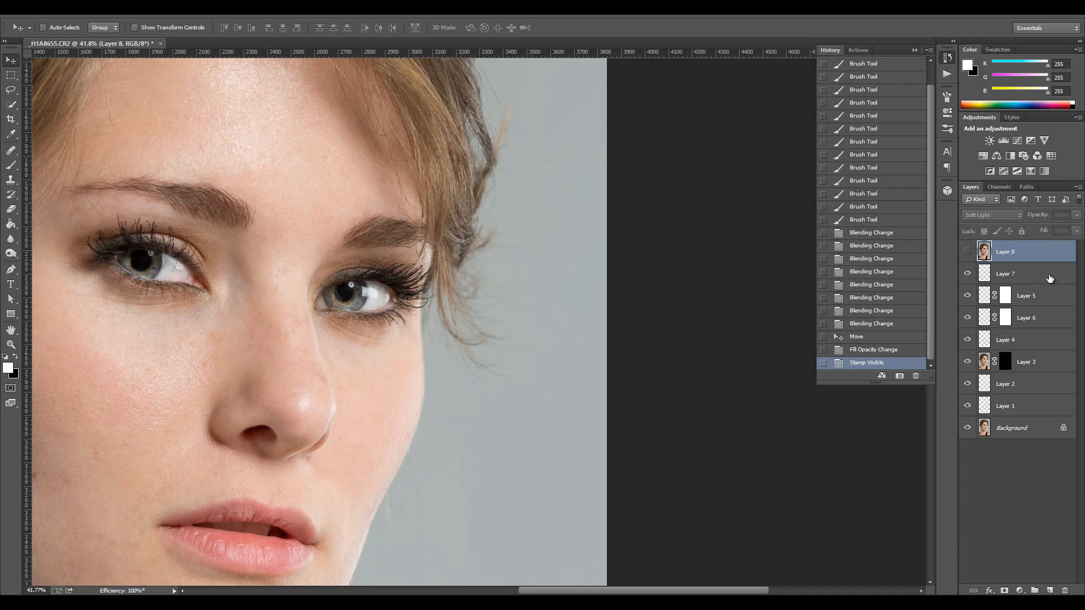
- Add a Curves adjustment layer directly above Layer 7
left_click(1049, 276)
left_click(1019, 590)
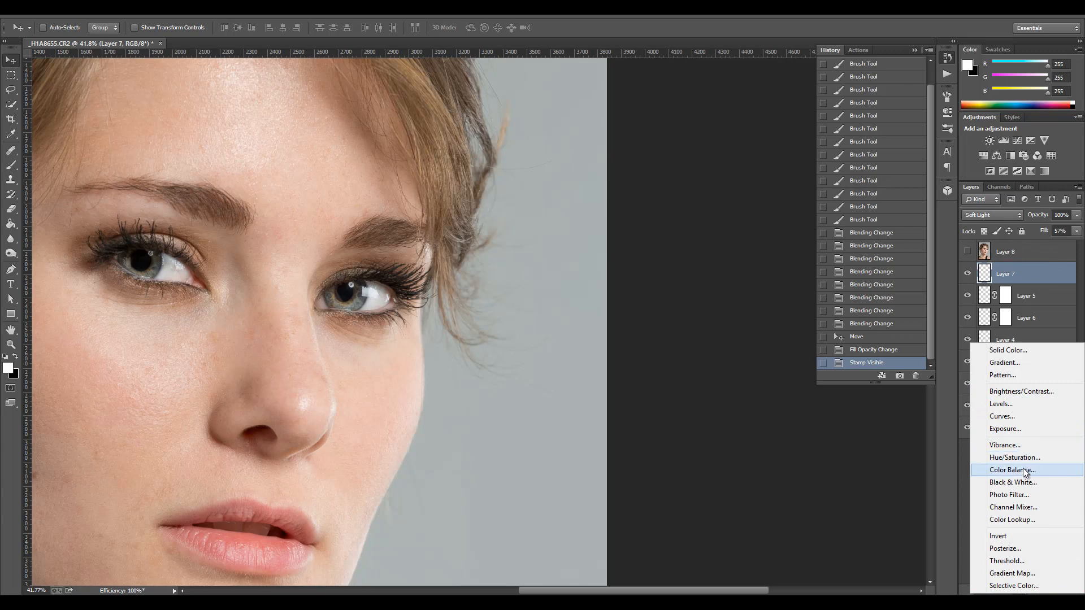
left_click(1003, 417)
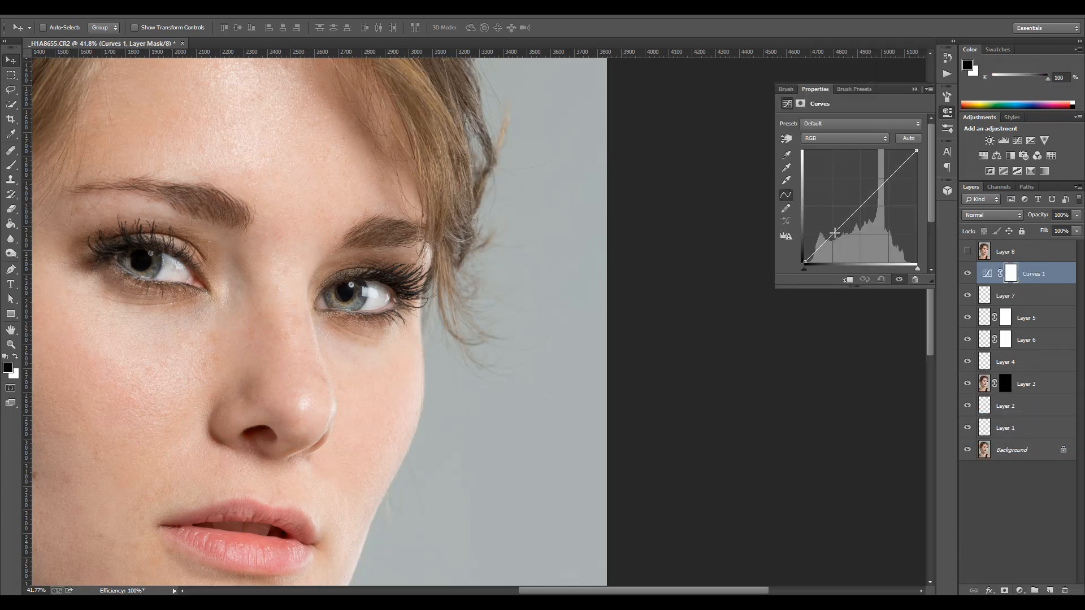
- Shape the RGB curve into a contrast-boosting S with darker shadows and brighter highlights, and set the Curves layer to Overlay
left_click_drag(834, 232, 844, 239)
left_click_drag(882, 184, 882, 177)
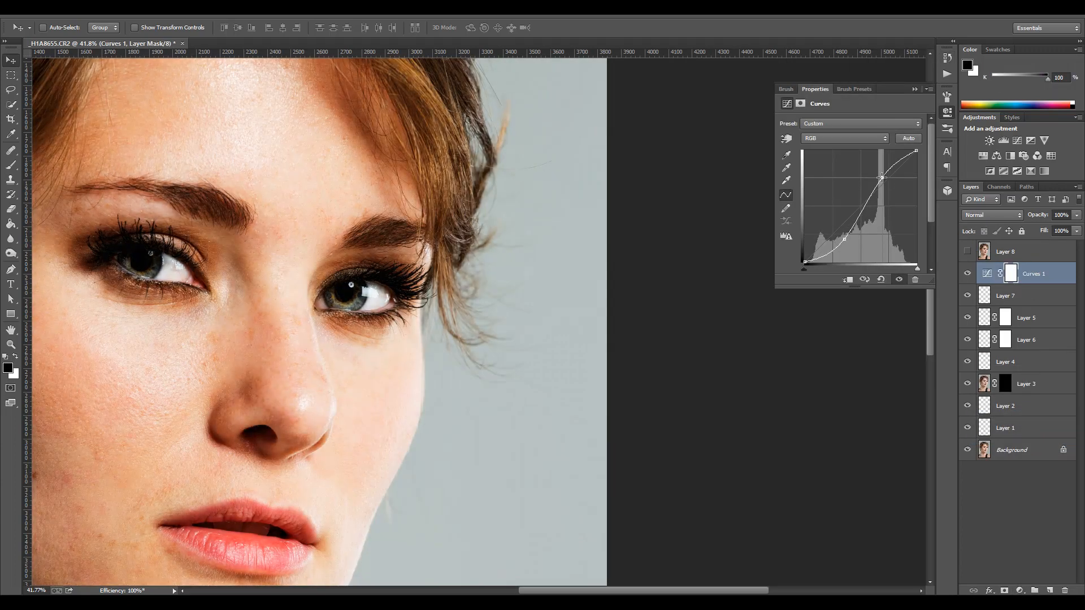
left_click_drag(846, 239, 843, 237)
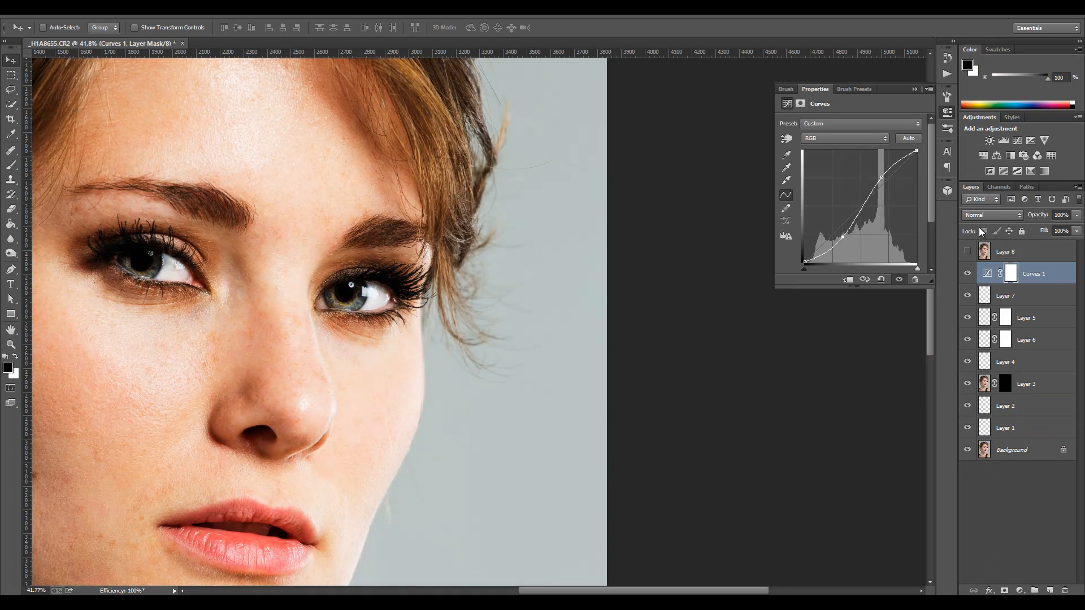
left_click(1019, 218)
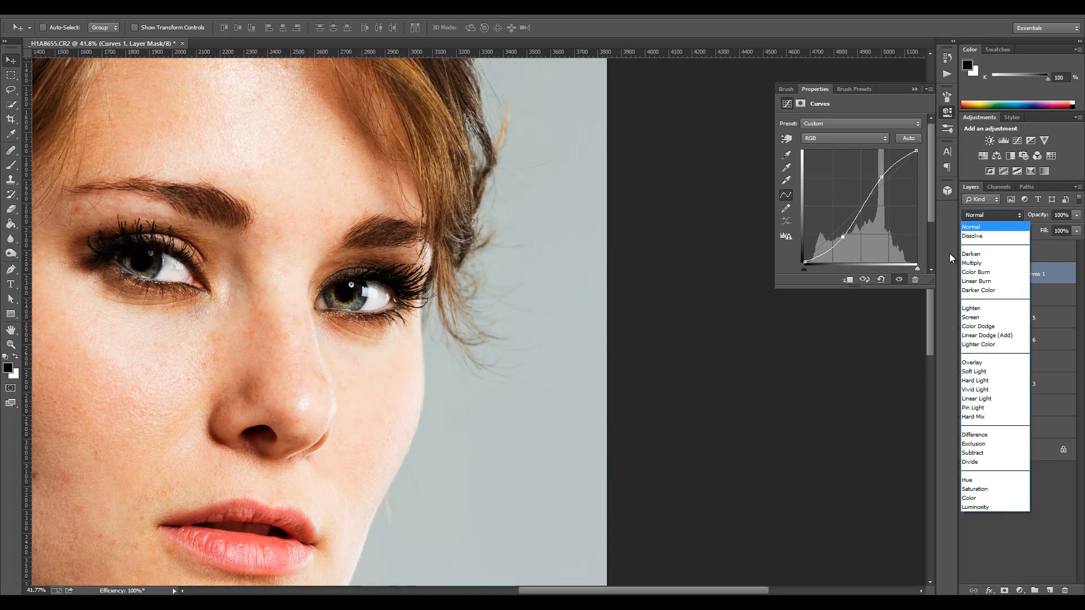
left_click(994, 364)
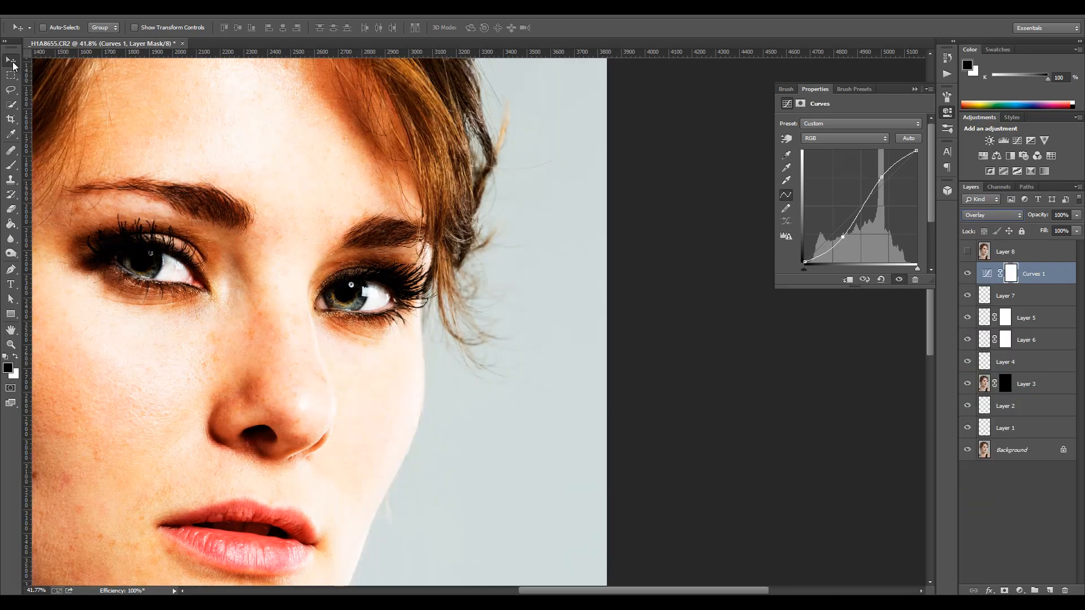
- Invert the Curves 1 mask to black and paint both irises back in with a 50 px white brush at 10% opacity
scroll(242, 284, "up", 5)
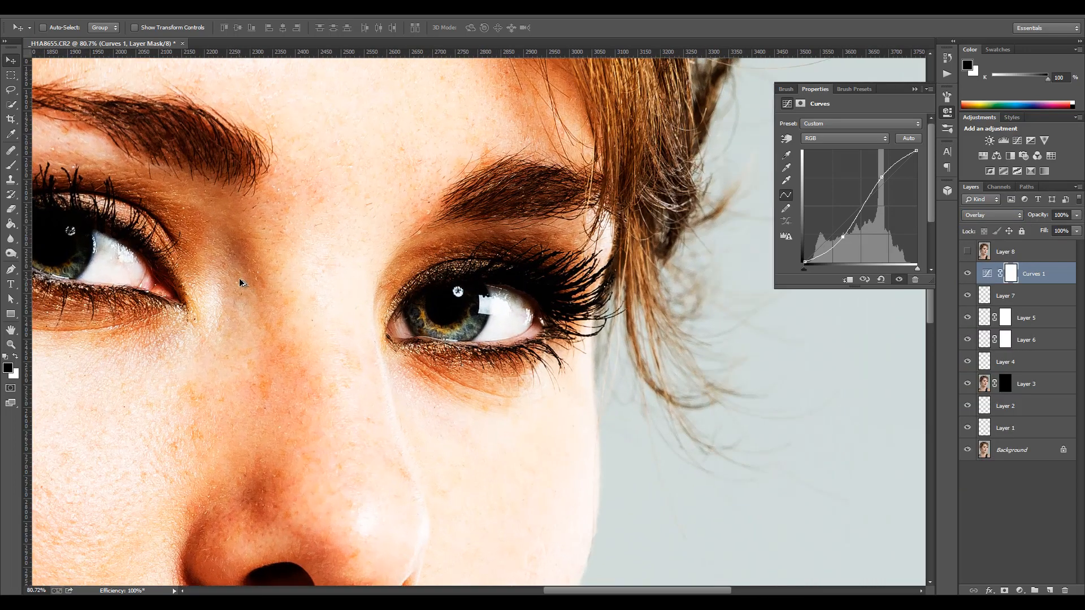
left_click_drag(301, 288, 414, 342)
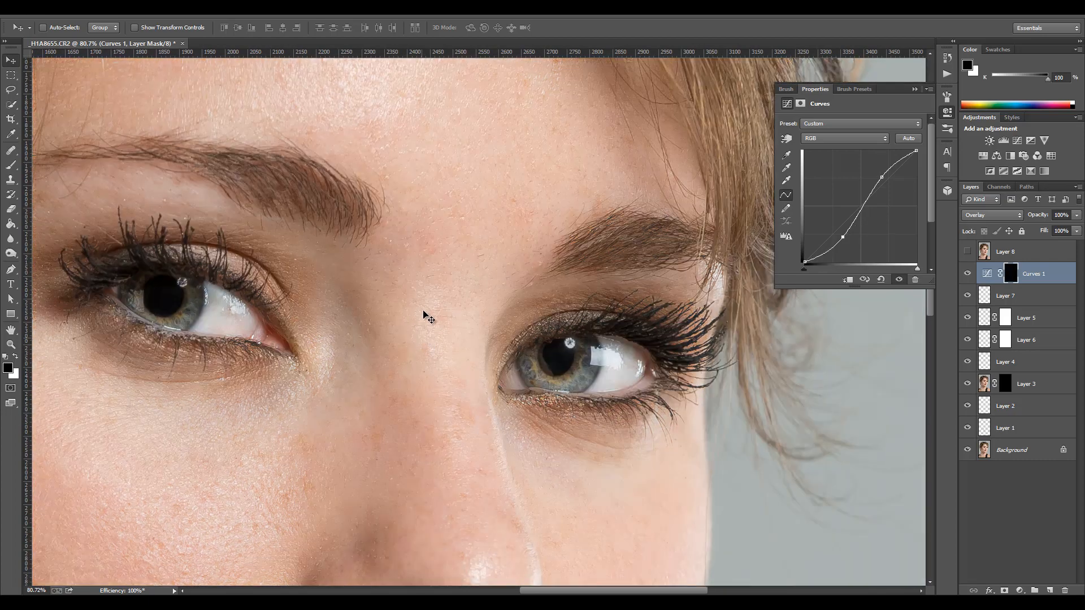
left_click(11, 167)
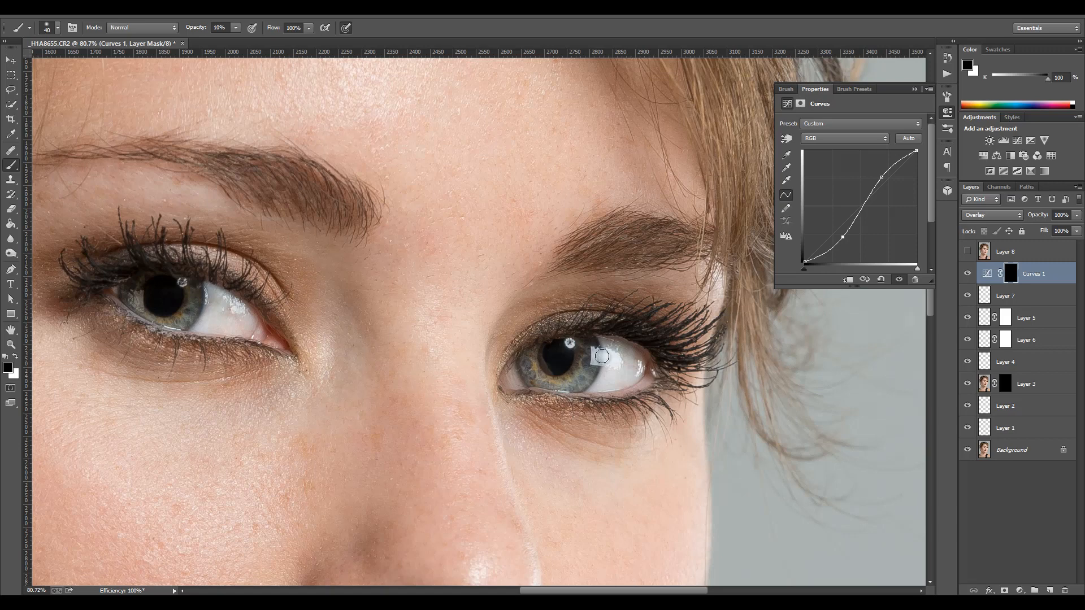
key("bracketright")
key("bracketright")
key("x")
mouse_move(538, 377)
left_mouse_down()
mouse_move(592, 381)
mouse_move(538, 374)
mouse_move(576, 373)
mouse_move(554, 381)
mouse_move(585, 359)
mouse_move(578, 383)
mouse_move(584, 355)
mouse_move(576, 373)
mouse_move(592, 375)
mouse_move(534, 362)
mouse_move(560, 359)
mouse_move(561, 378)
mouse_move(532, 366)
mouse_move(578, 376)
mouse_move(542, 380)
mouse_move(582, 378)
mouse_move(585, 344)
mouse_move(588, 377)
mouse_move(545, 360)
mouse_move(532, 376)
mouse_move(530, 364)
mouse_move(595, 378)
mouse_move(569, 351)
mouse_move(540, 372)
mouse_move(546, 352)
mouse_move(588, 349)
mouse_move(578, 378)
left_mouse_up()
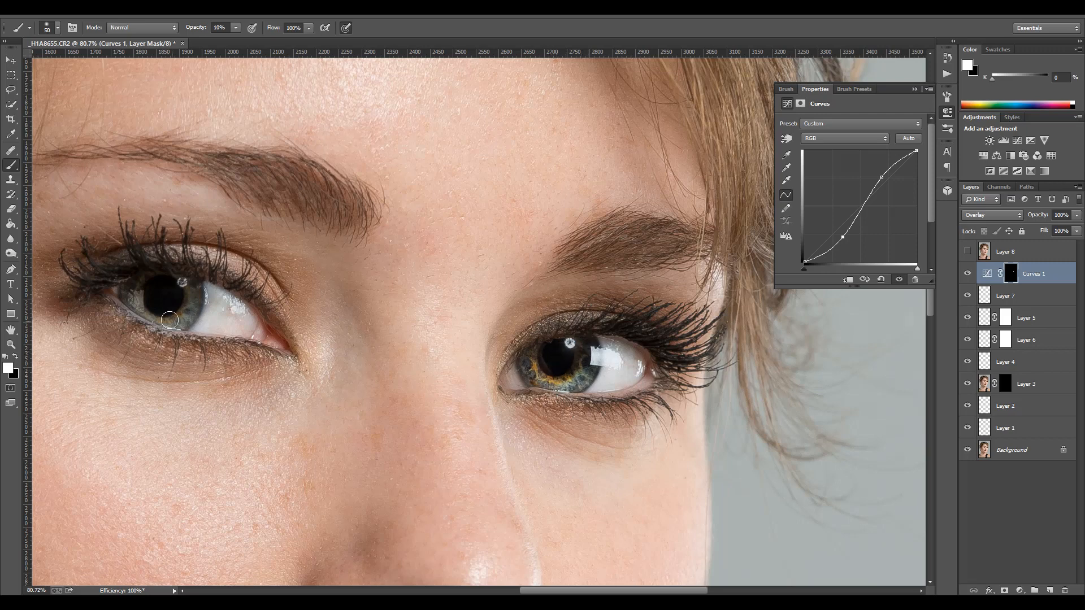
mouse_move(170, 320)
left_mouse_down()
mouse_move(146, 281)
mouse_move(137, 297)
mouse_move(136, 285)
mouse_move(181, 321)
mouse_move(192, 287)
mouse_move(171, 318)
mouse_move(133, 297)
mouse_move(193, 312)
mouse_move(131, 299)
mouse_move(141, 311)
mouse_move(197, 294)
mouse_move(184, 321)
mouse_move(192, 285)
mouse_move(169, 307)
mouse_move(136, 310)
mouse_move(136, 297)
mouse_move(155, 311)
mouse_move(194, 290)
mouse_move(186, 311)
mouse_move(193, 293)
mouse_move(152, 312)
mouse_move(202, 285)
left_mouse_up()
mouse_move(531, 368)
left_mouse_down()
mouse_move(583, 362)
mouse_move(585, 374)
mouse_move(594, 360)
mouse_move(565, 379)
left_mouse_up()
mouse_move(180, 305)
left_mouse_down()
mouse_move(172, 310)
mouse_move(188, 297)
mouse_move(153, 289)
left_mouse_up()
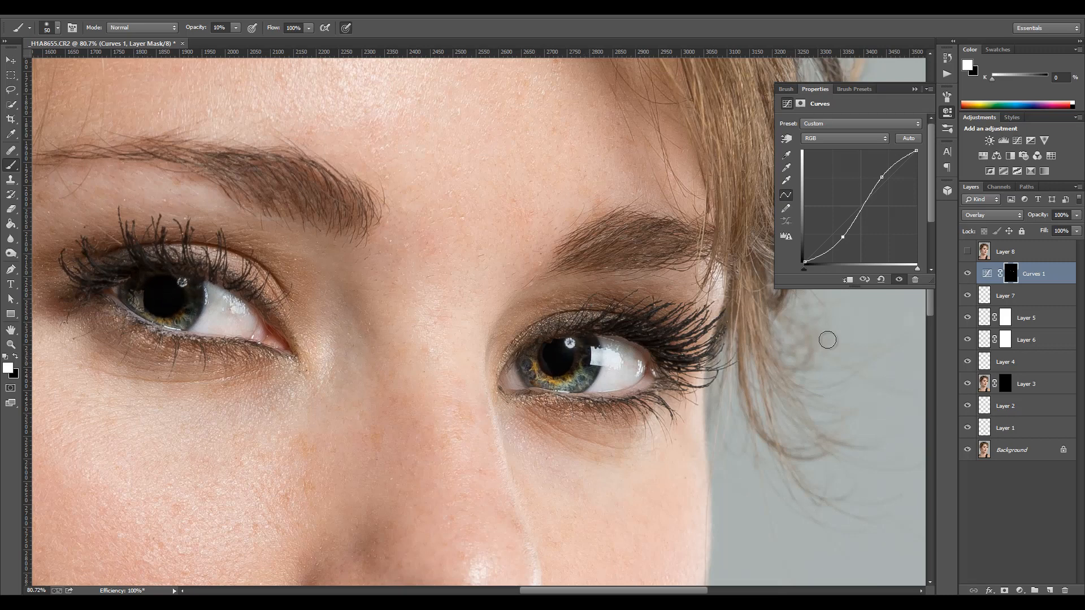
- Toggle the Curves 1 layer's visibility to compare the irises with and without the added contrast
scroll(443, 360, "down", 1)
scroll(444, 360, "down", 6)
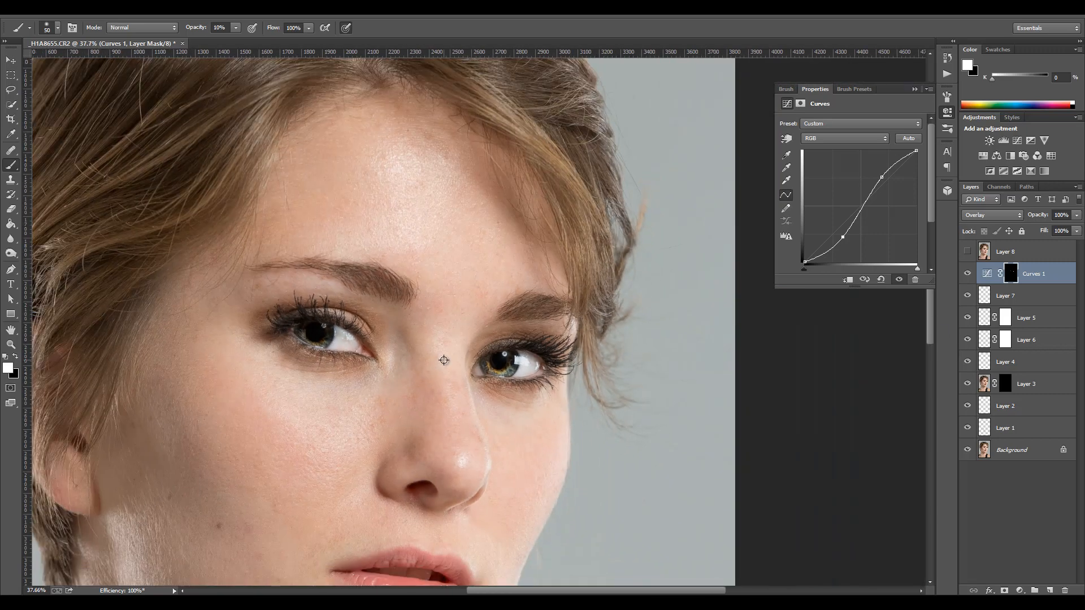
left_click(970, 273)
left_click(971, 273)
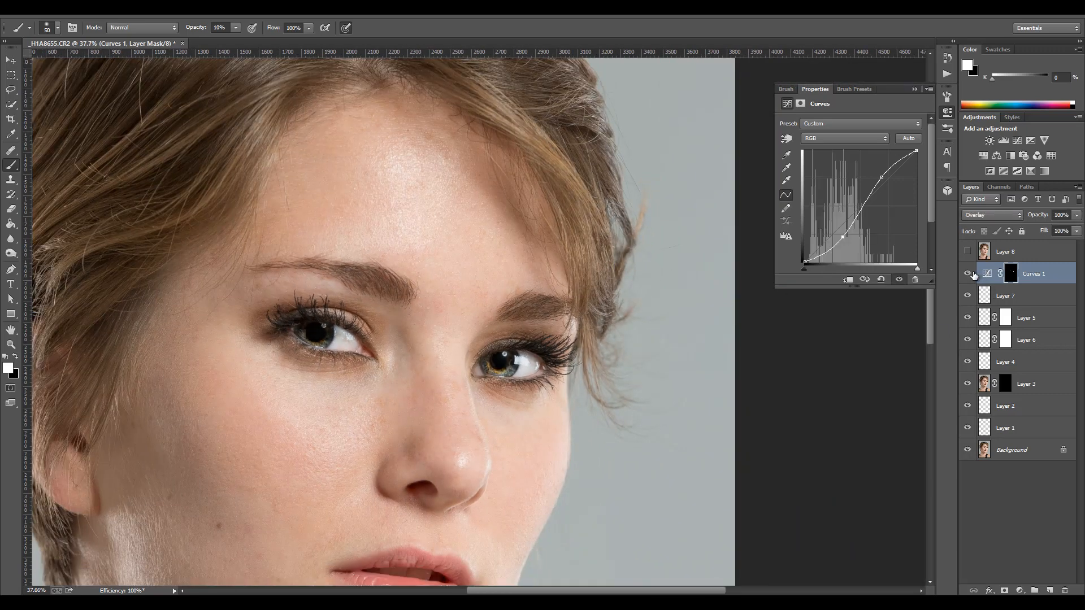
left_click(967, 273)
left_click(968, 274)
left_click(967, 273)
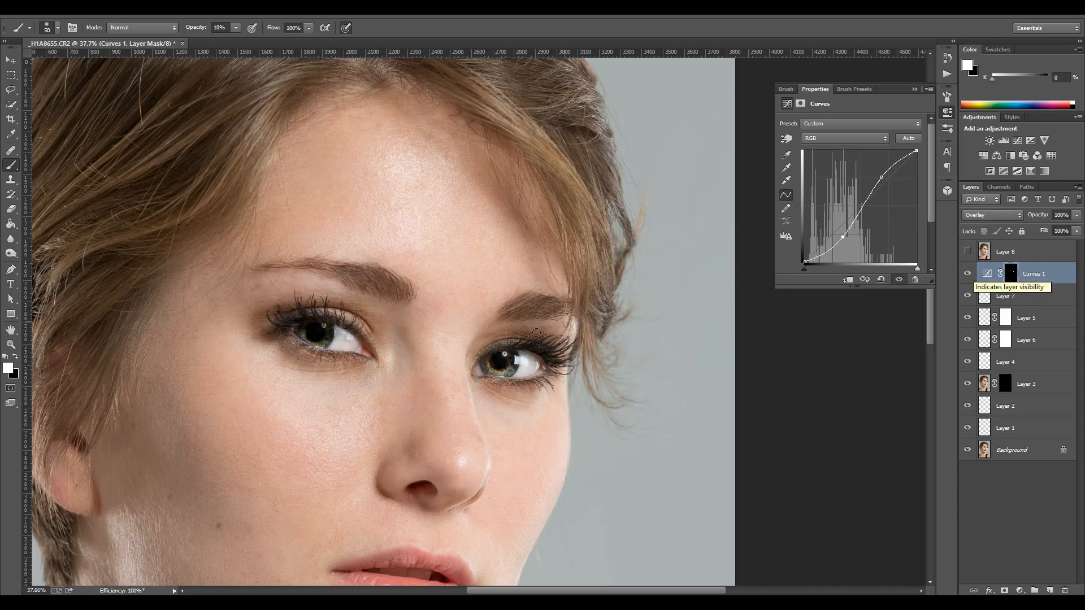
- Add a Color Balance adjustment layer above Curves 1 and set its midtones to Cyan–Red -55 and Magenta–Green +52
left_click(18, 66)
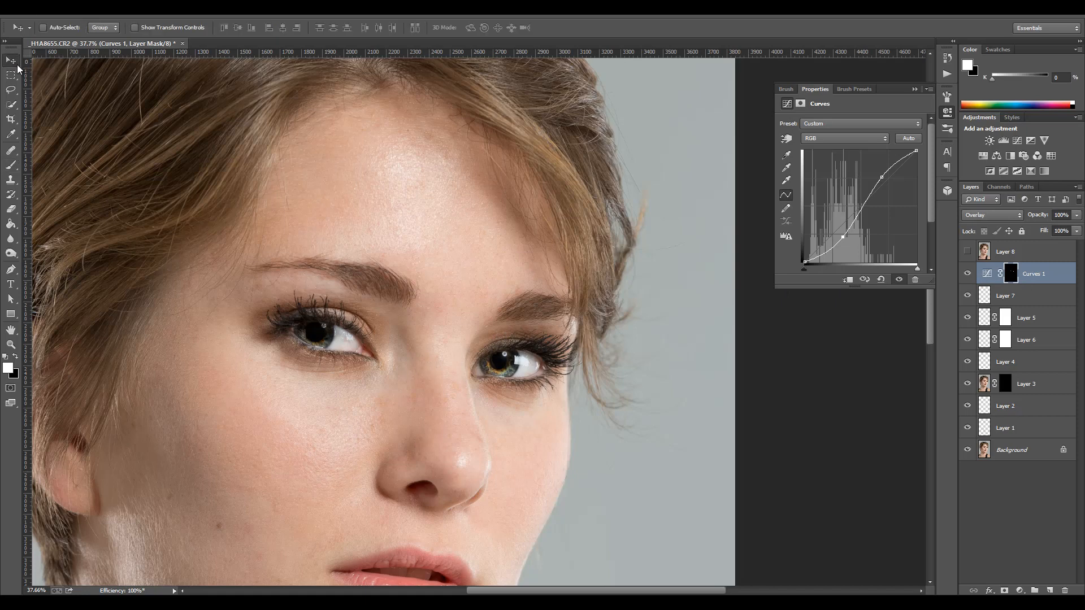
scroll(455, 324, "up", 3)
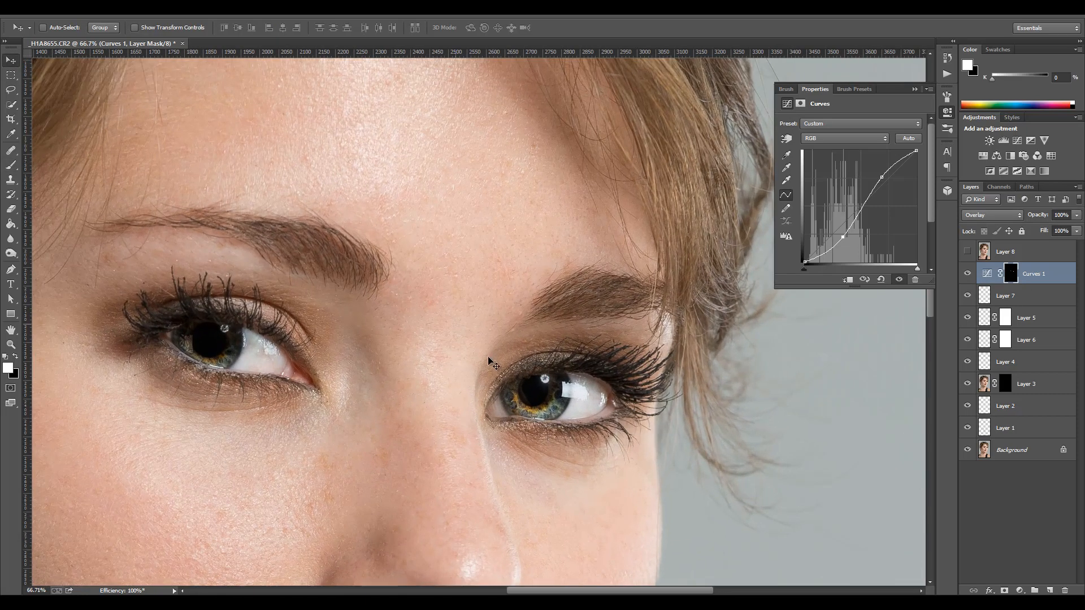
left_click(1018, 590)
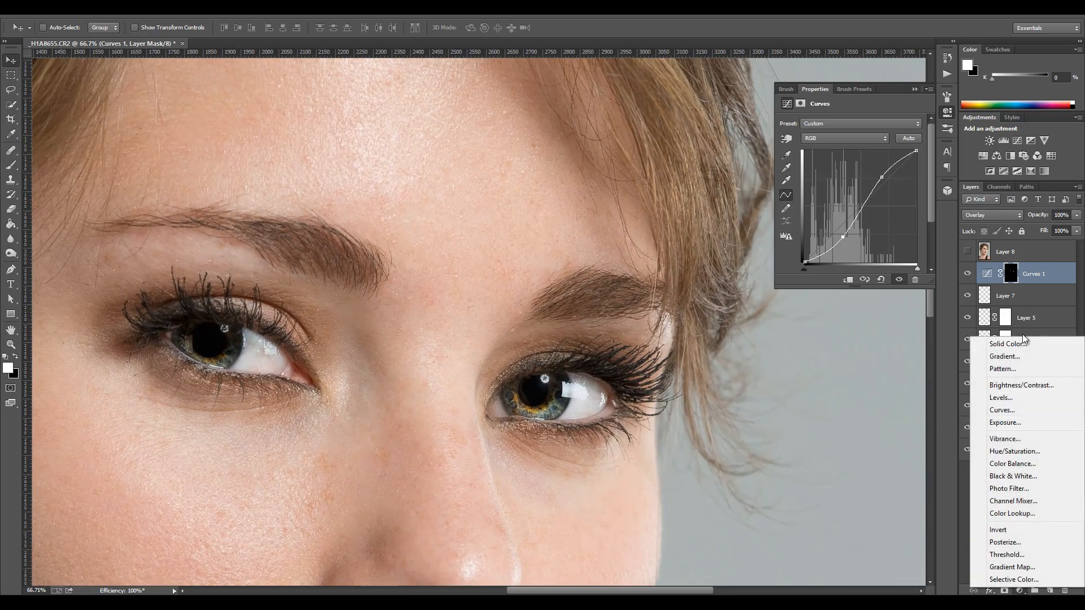
left_click(1049, 469)
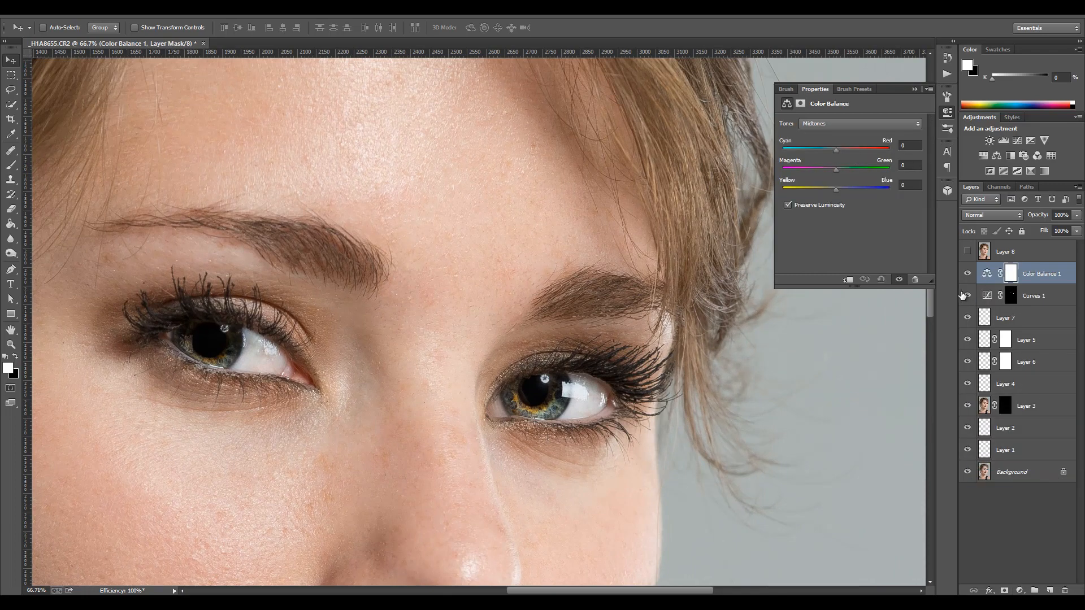
left_click_drag(835, 149, 820, 149)
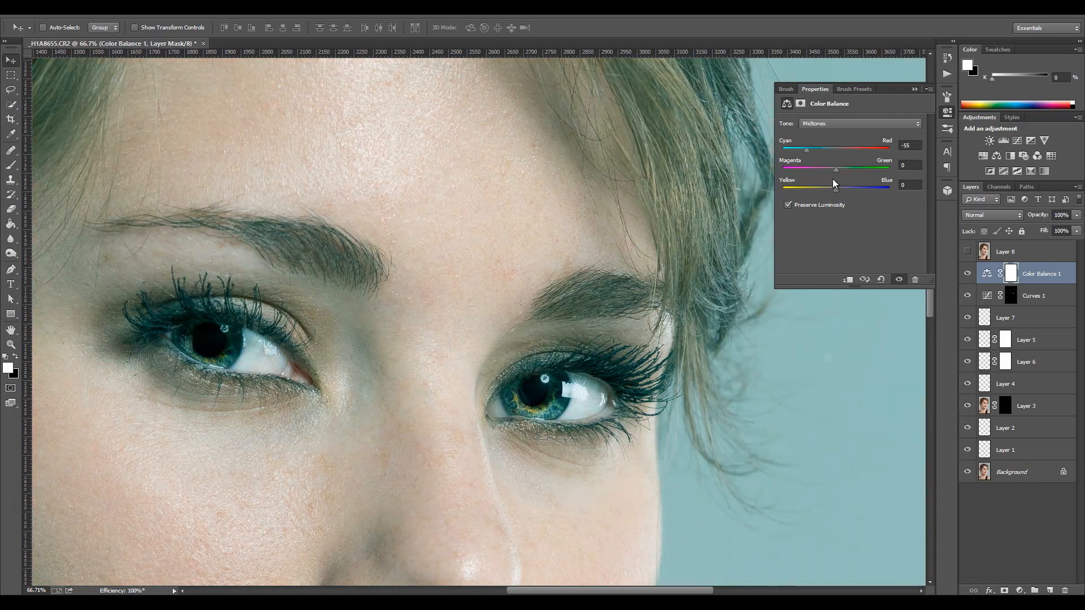
left_click_drag(835, 169, 856, 169)
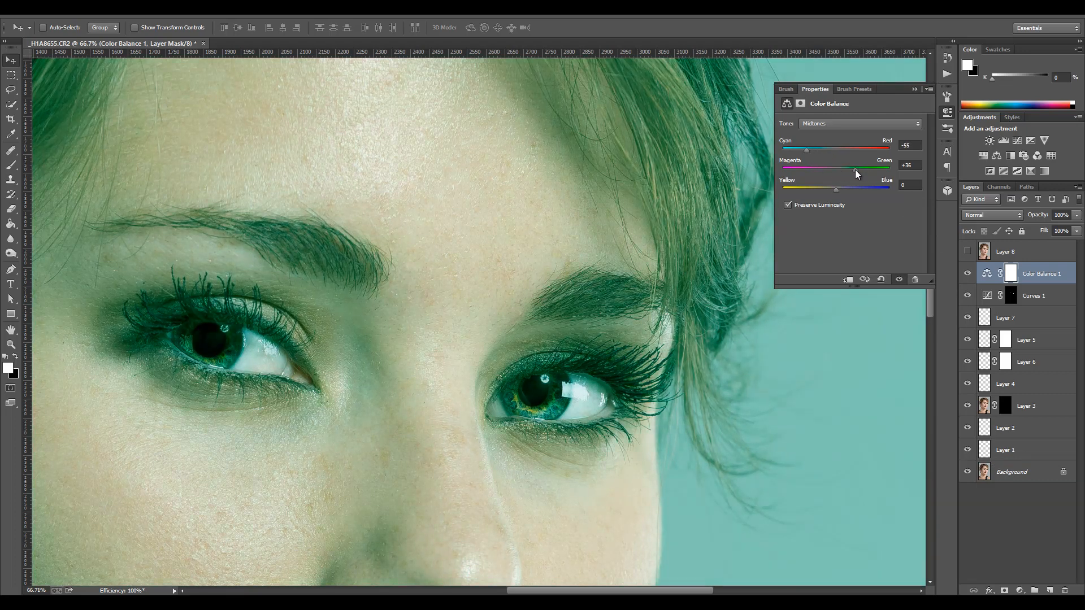
- Invert the Color Balance 1 mask to black and paint the tint onto both irises with a white brush at 10% opacity
left_click(1011, 273)
key("ctrl+i")
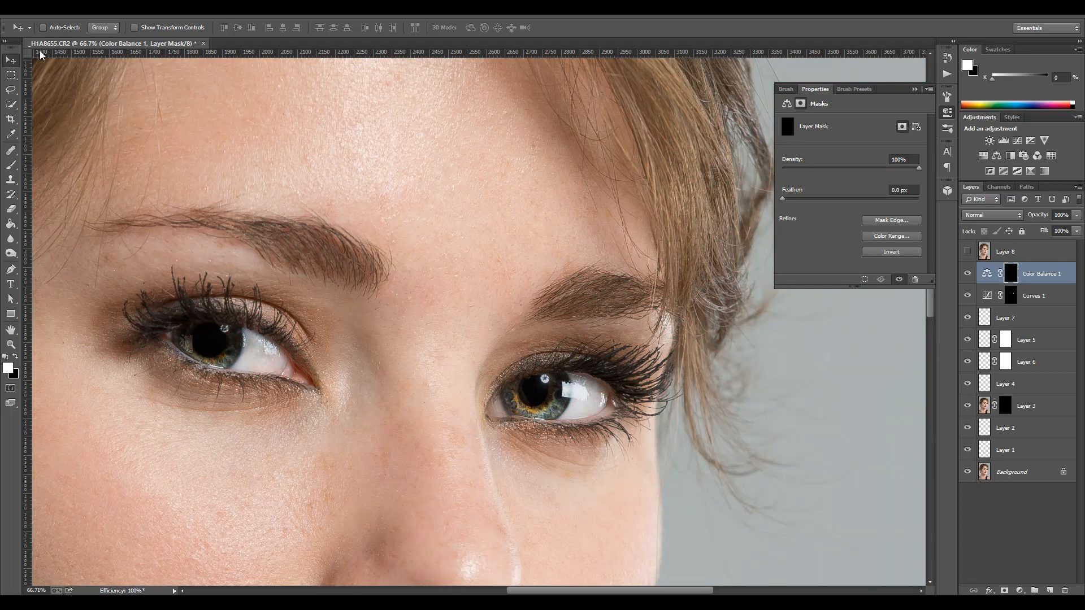
left_click(10, 164)
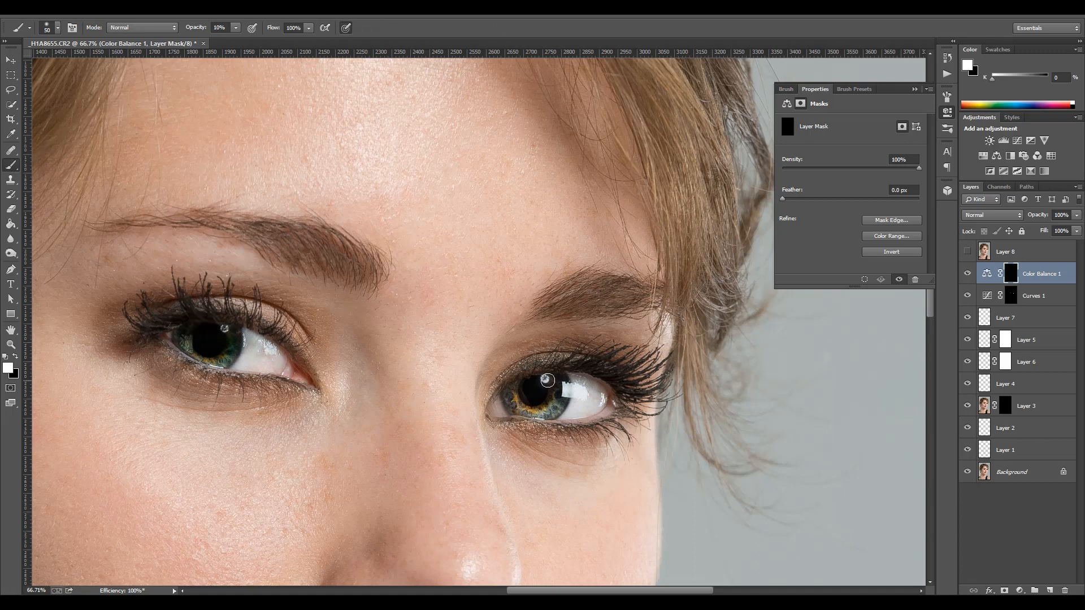
mouse_move(511, 399)
left_mouse_down()
mouse_move(542, 417)
mouse_move(561, 402)
mouse_move(537, 410)
mouse_move(561, 397)
mouse_move(553, 380)
mouse_move(556, 406)
mouse_move(565, 392)
mouse_move(535, 408)
mouse_move(517, 399)
mouse_move(538, 412)
left_mouse_up()
- Trim the tint around the iris edge with a 20 px black brush, checking the Color Balance 1 mask on its own
scroll(157, 385, "up", 5)
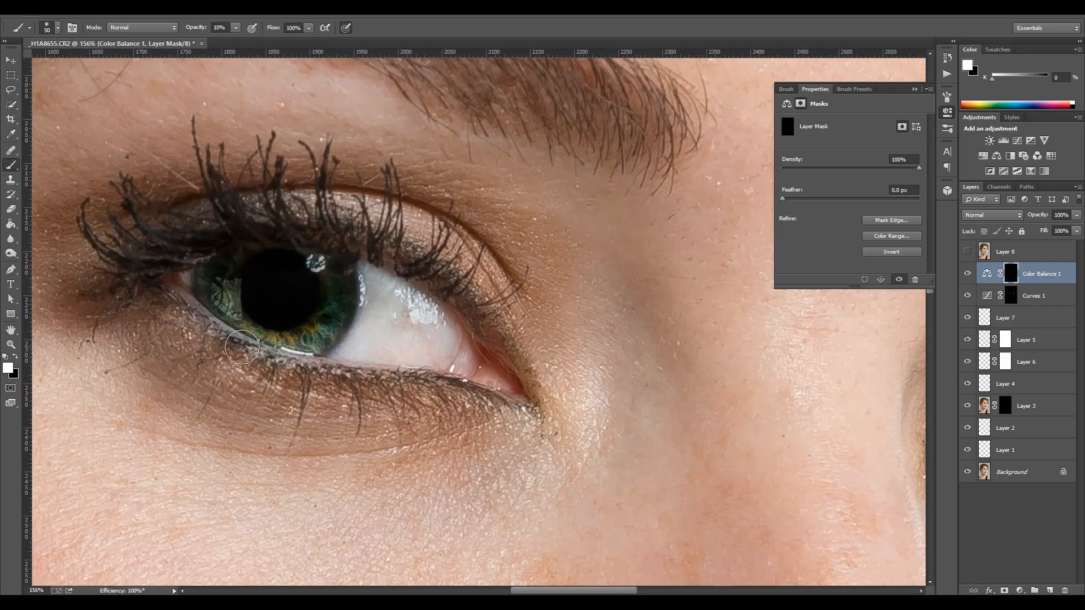
key("bracketleft")
key("bracketleft")
key("bracketleft")
key("bracketleft")
key("bracketleft")
key("x")
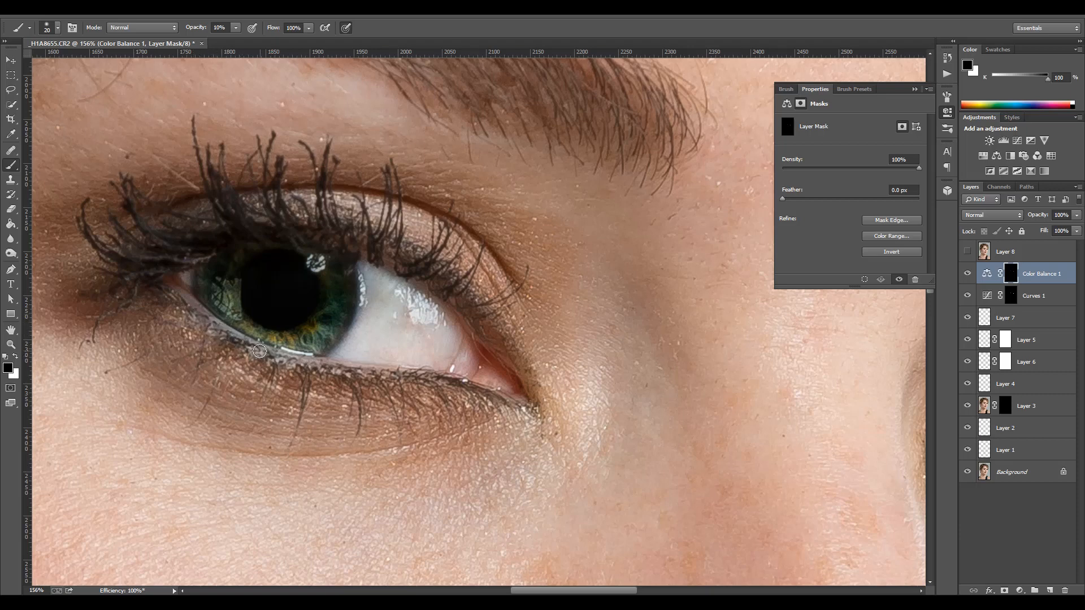
left_click(1014, 280, "alt")
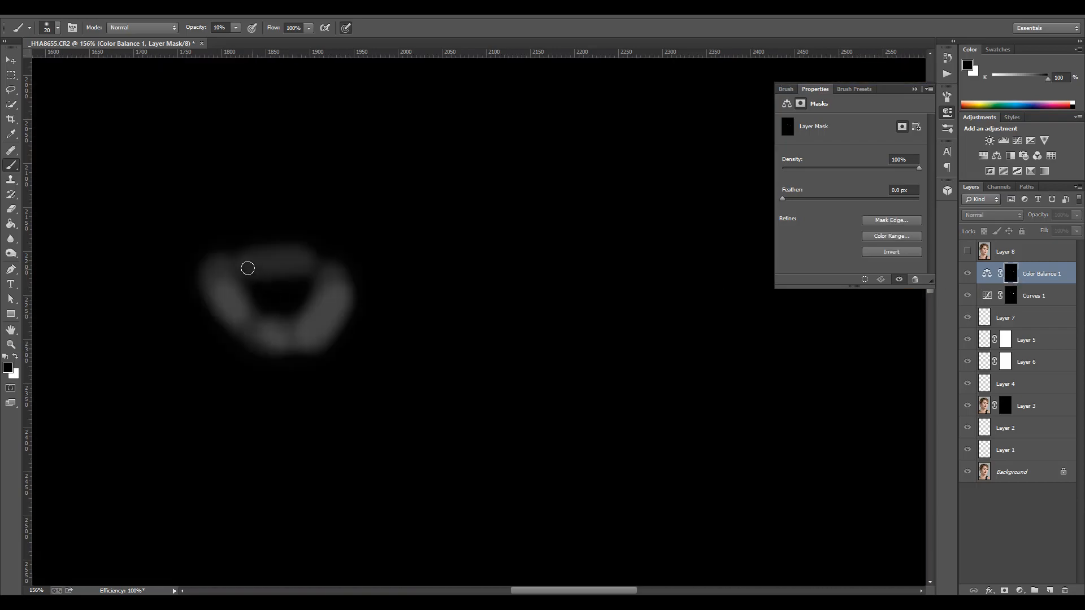
left_click(1008, 273, "alt")
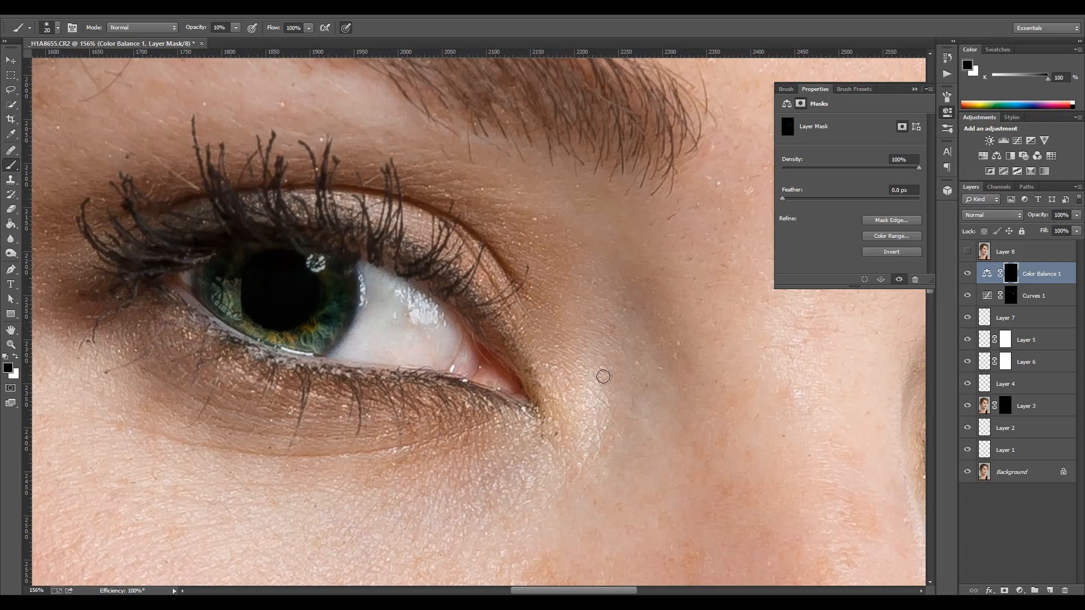
- Examine the recoloured irises up close and in the full face, toggling the Color Balance 1 layer's visibility
key("space")
left_click_drag(669, 366, 556, 287)
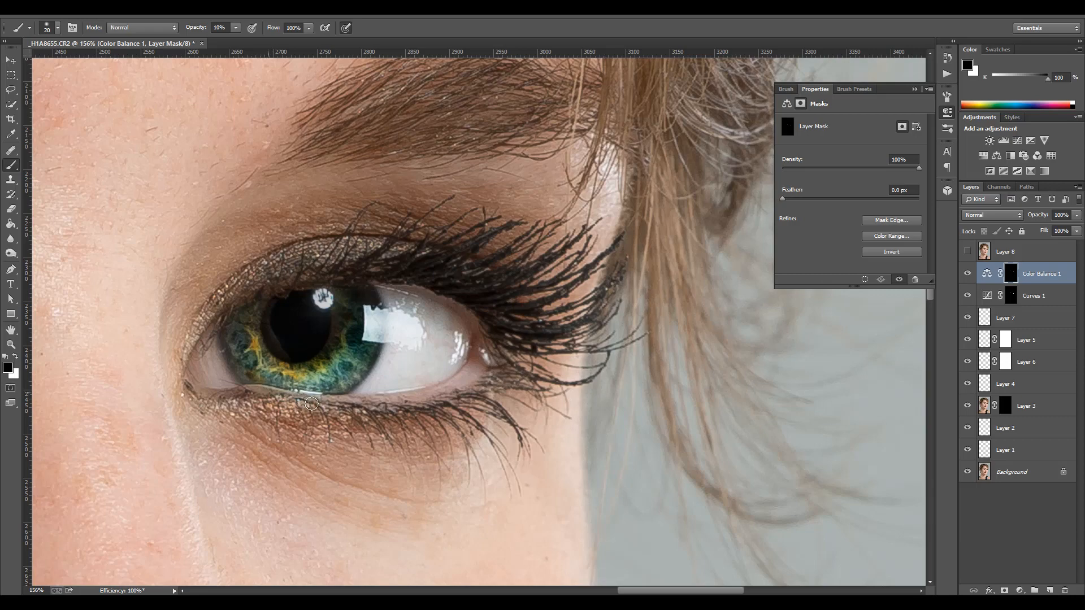
left_click(10, 60)
scroll(299, 364, "down", 4)
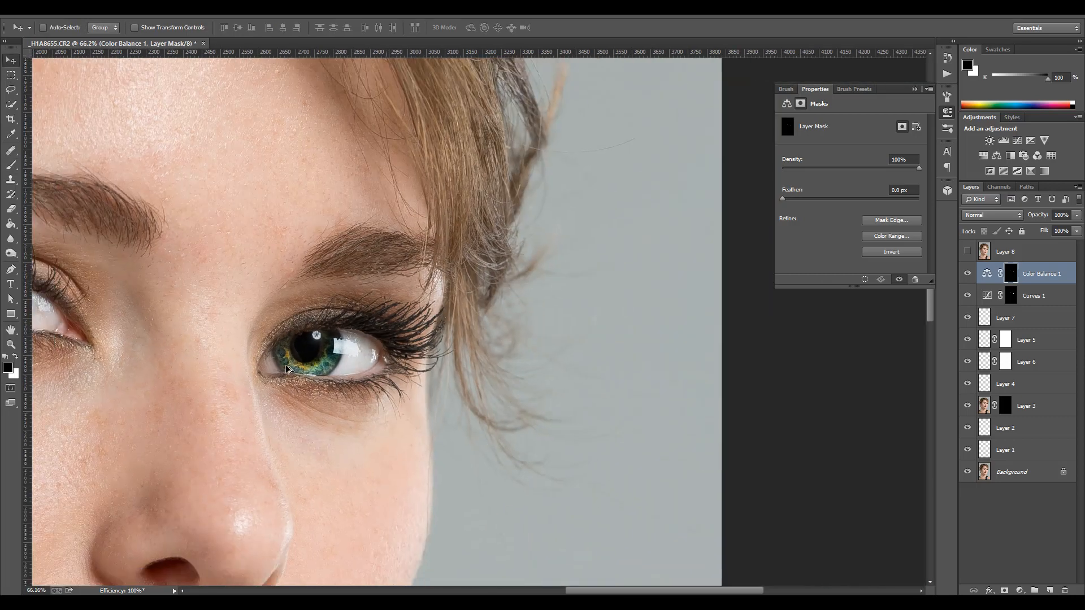
scroll(285, 365, "down", 4)
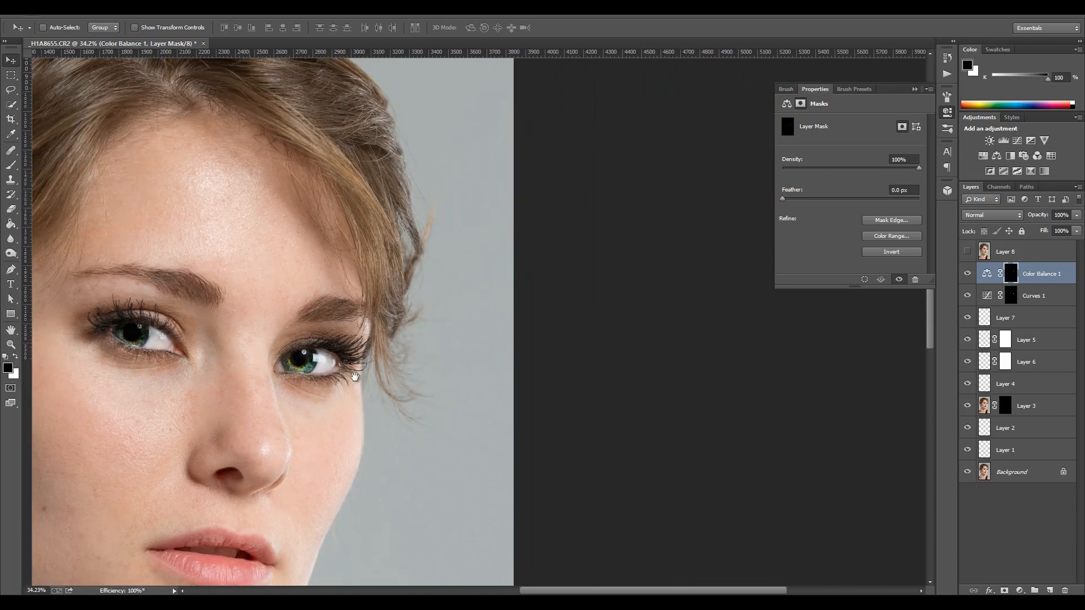
left_click_drag(354, 376, 500, 380)
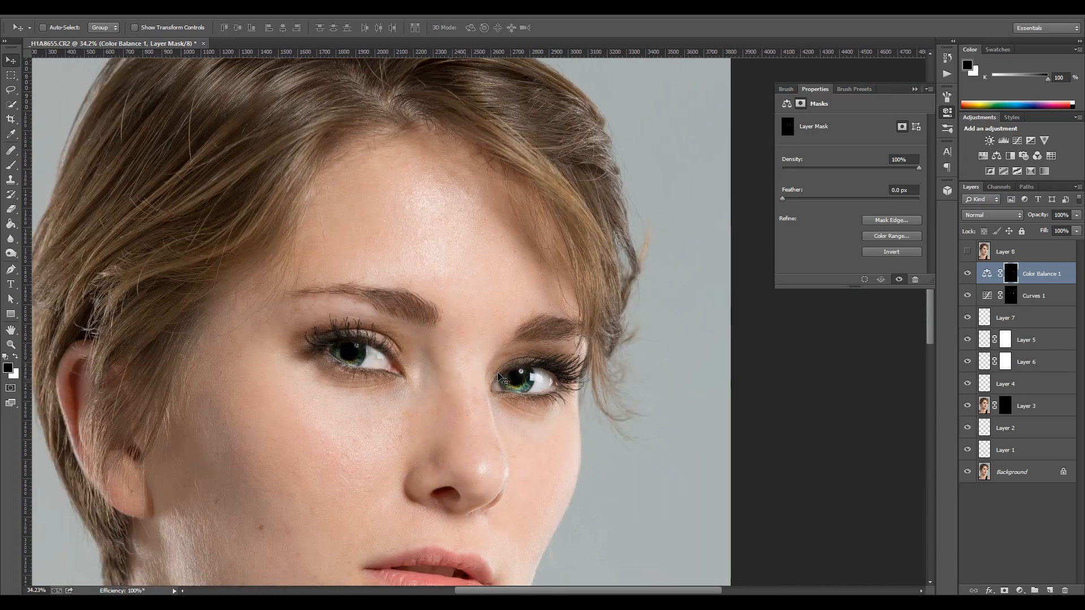
left_click(967, 274)
- Change the Color Balance 1 midtones to Cyan–Red +64 and Magenta–Green +34
left_click(986, 274)
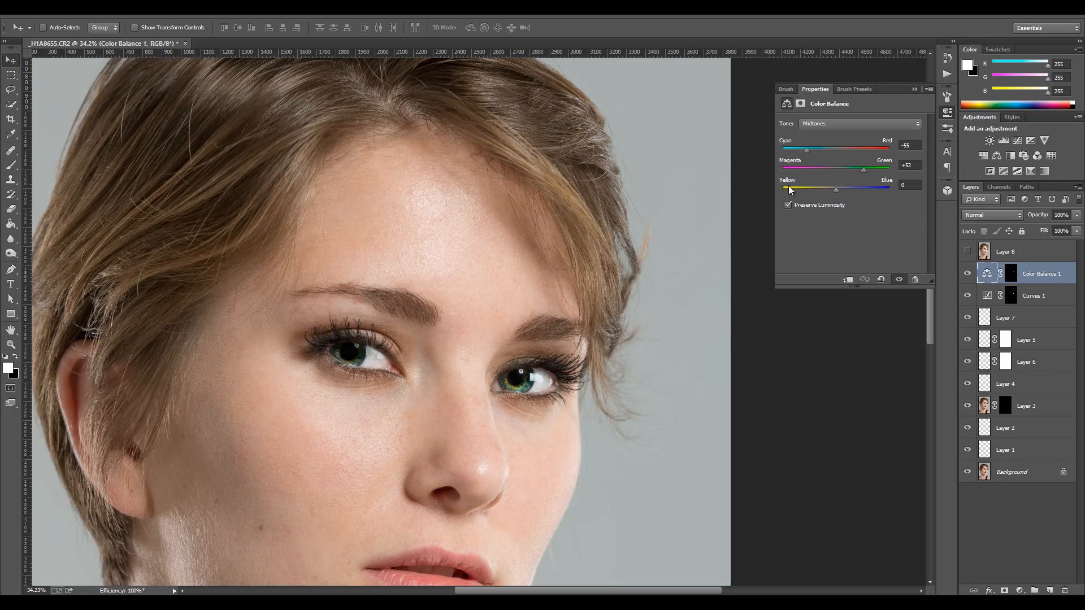
left_click(870, 152)
left_click(855, 169)
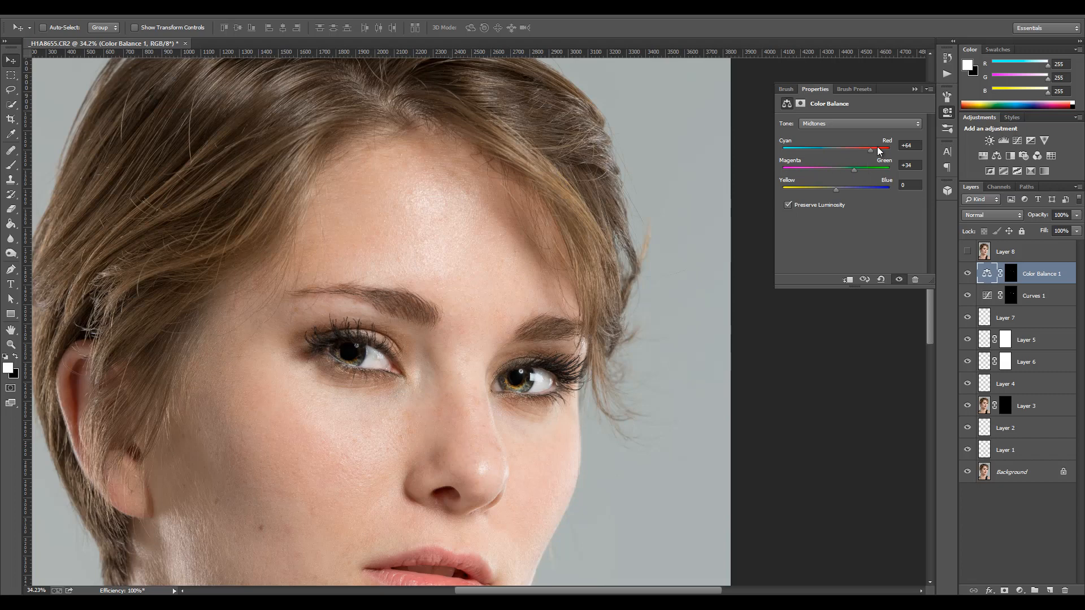
- Set the Color Balance 1 highlights to Cyan–Red +2 and Yellow–Blue +15, and check the eye colour at different magnifications
left_click(840, 124)
left_click(832, 147)
left_click_drag(840, 189, 846, 189)
left_click_drag(836, 149, 838, 150)
scroll(445, 341, "down", 5)
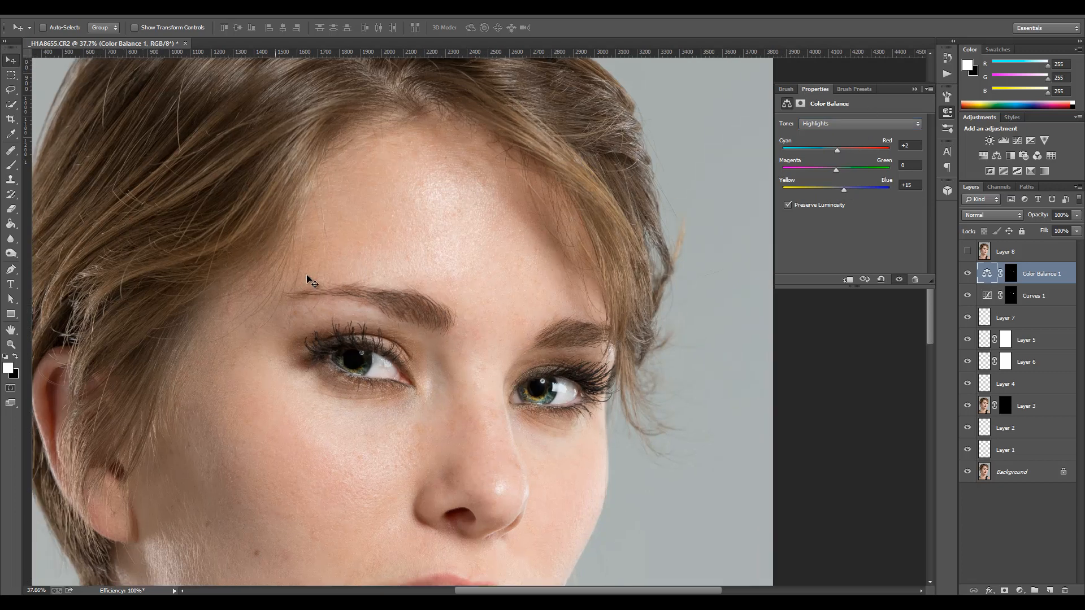
scroll(493, 276, "up", 5)
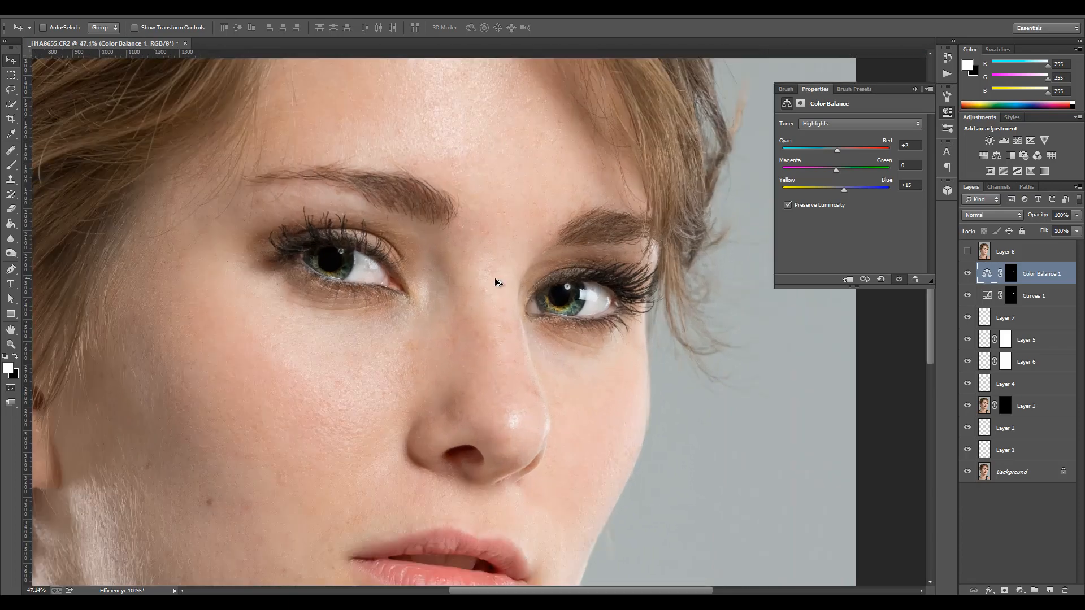
scroll(495, 282, "down", 1)
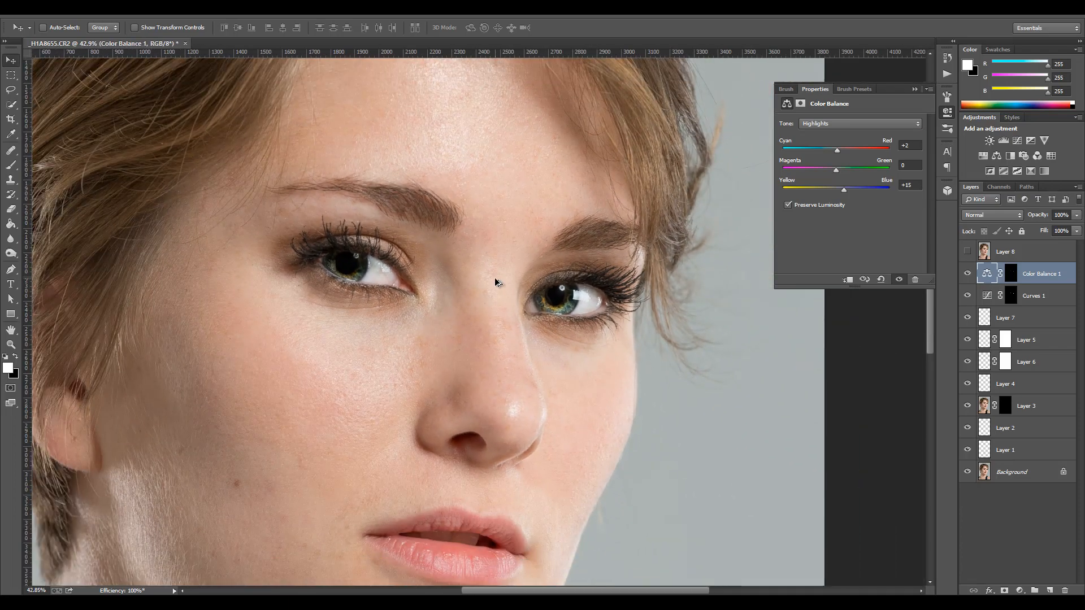
scroll(495, 282, "down", 2)
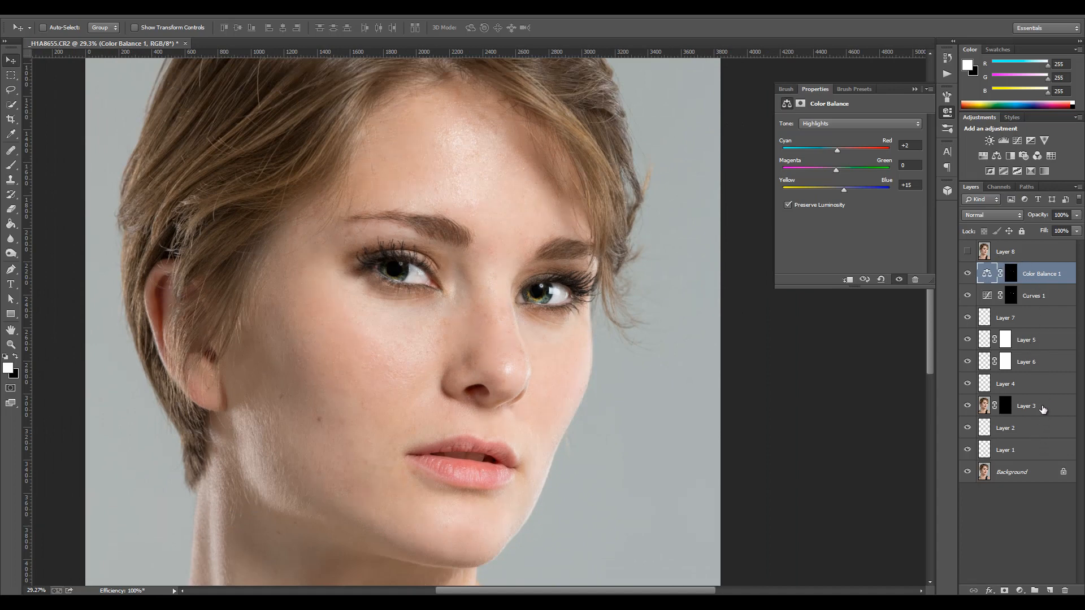
- Group the layers from Layer 3 up to Color Balance 1 and name the group "eyes"
left_click(967, 407)
left_click(967, 407)
left_click(1043, 408, "shift")
key("ctrl+g")
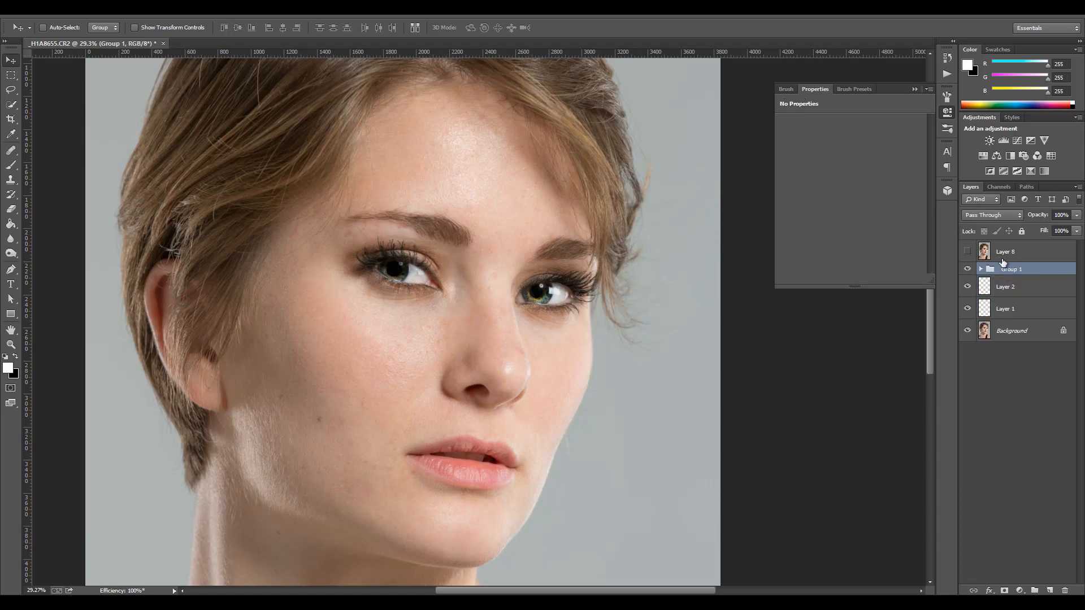
double_click(1011, 269)
type("eyes")
left_click(1022, 249)
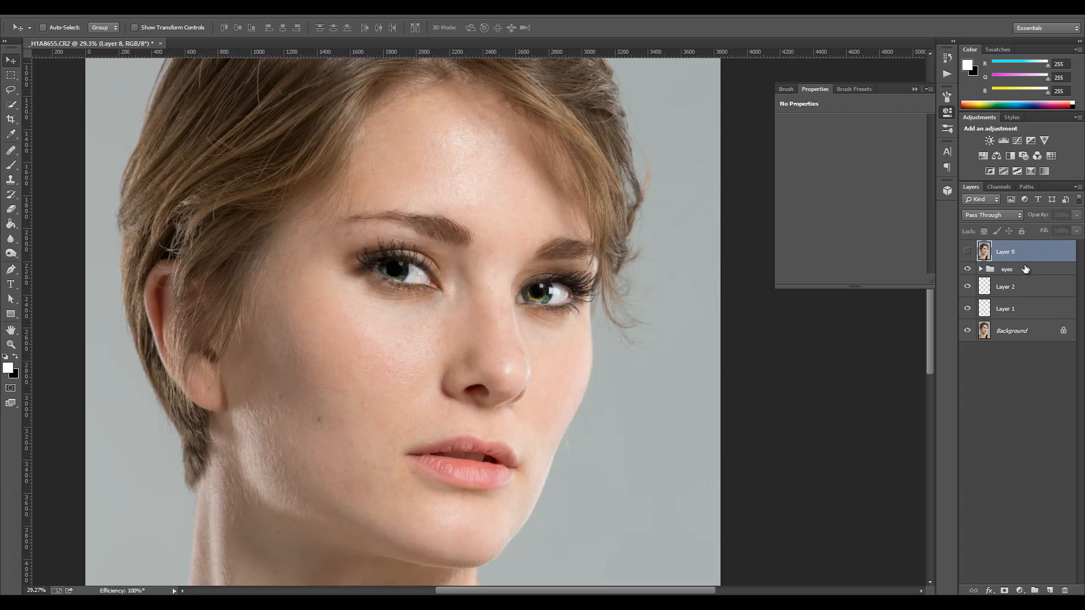
- Toggle the eyes group's visibility to compare the face before and after the eye retouching
left_click(967, 270)
left_click(968, 270)
left_click(967, 270)
left_click(967, 270)
left_click(968, 269)
- Try the eyes group's Fill setting, leaving it at 100%, and compare the eyes with the group hidden and shown
left_click(1028, 270)
left_click(1076, 231)
mouse_move(1078, 244)
left_mouse_down()
mouse_move(1029, 241)
mouse_move(1081, 247)
left_mouse_up()
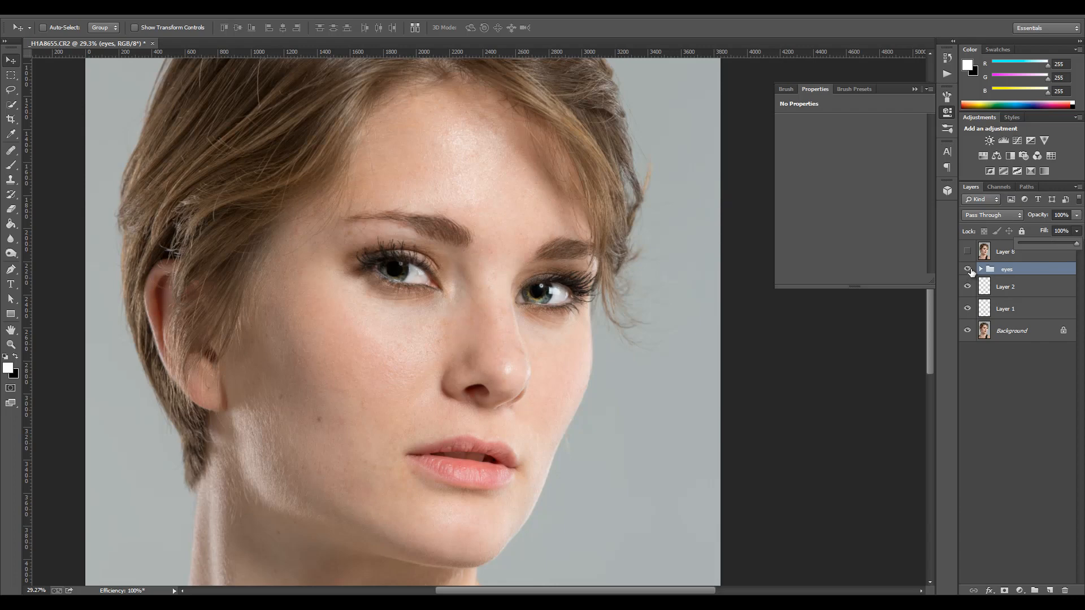
left_click(969, 270)
left_click(969, 270)
left_click(969, 270)
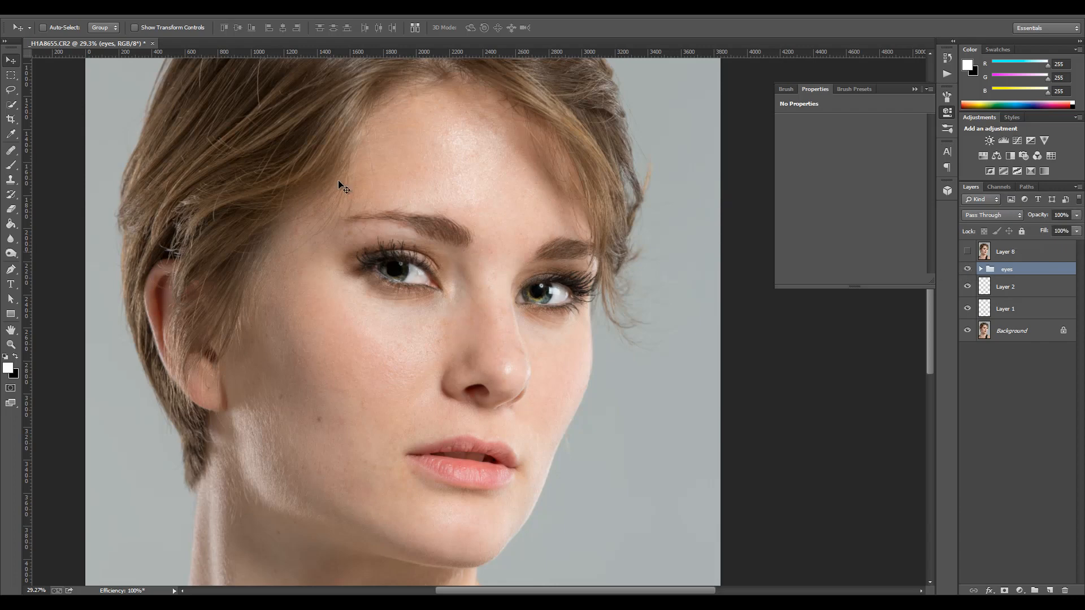
- Compare the entire portrait with the eyes group hidden and shown
scroll(399, 283, "down", 9)
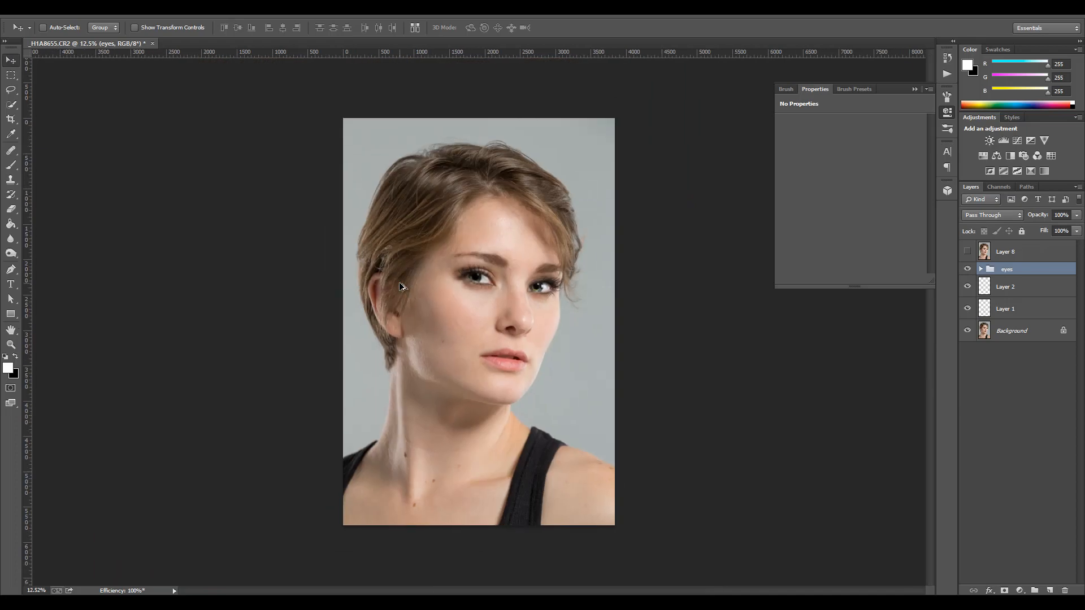
scroll(399, 283, "up", 1)
left_click(969, 270)
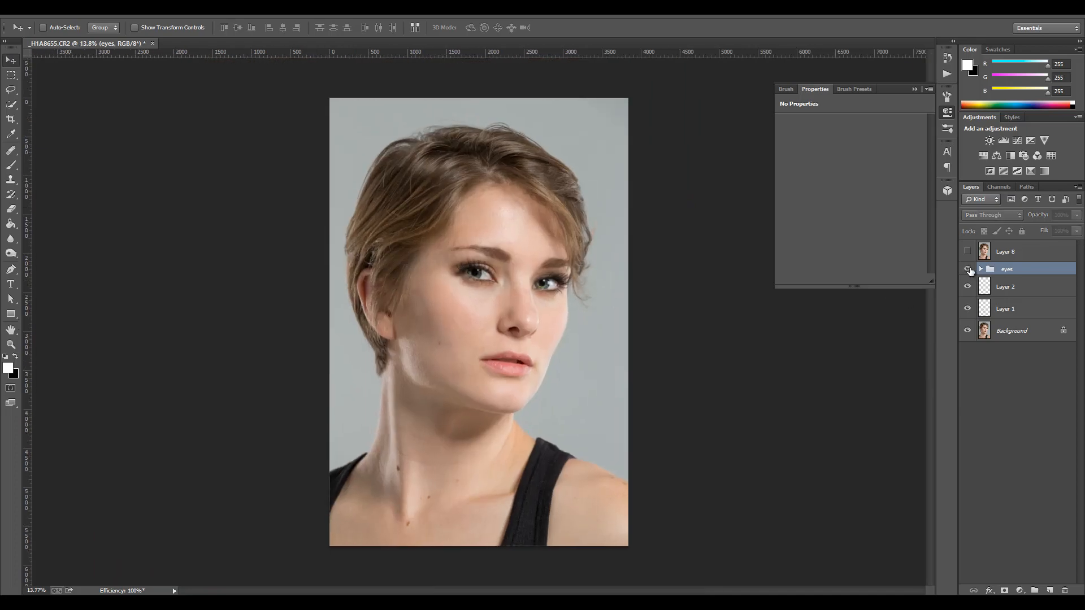
left_click(969, 270)
left_click(968, 270)
left_click(968, 270)
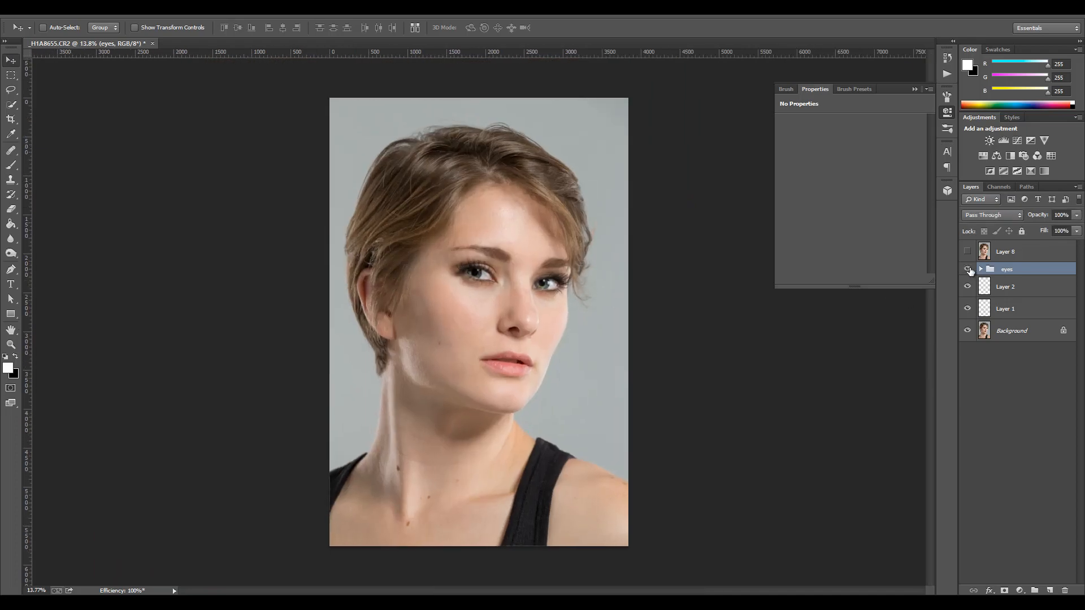